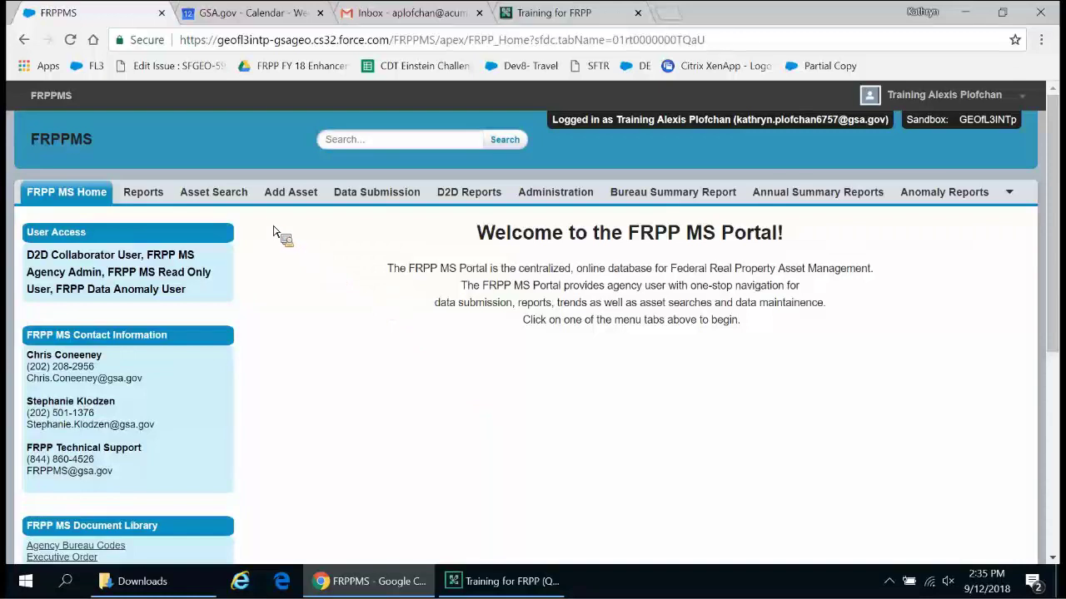
Open the asset search and select General Services Administration as the reporting agency
left_click(233, 193)
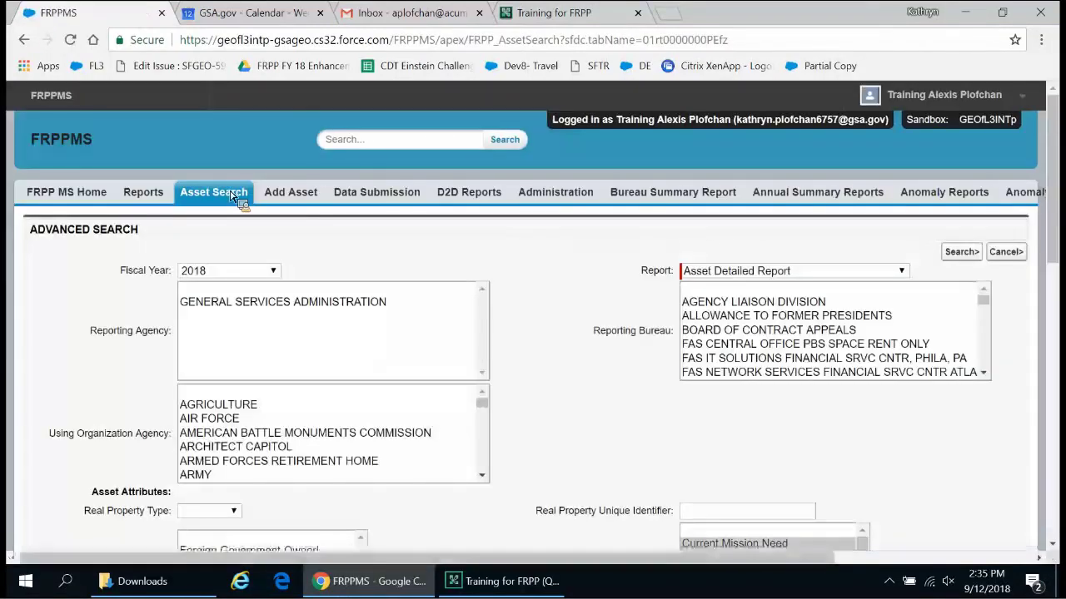
scroll(1056, 258, "down", 2)
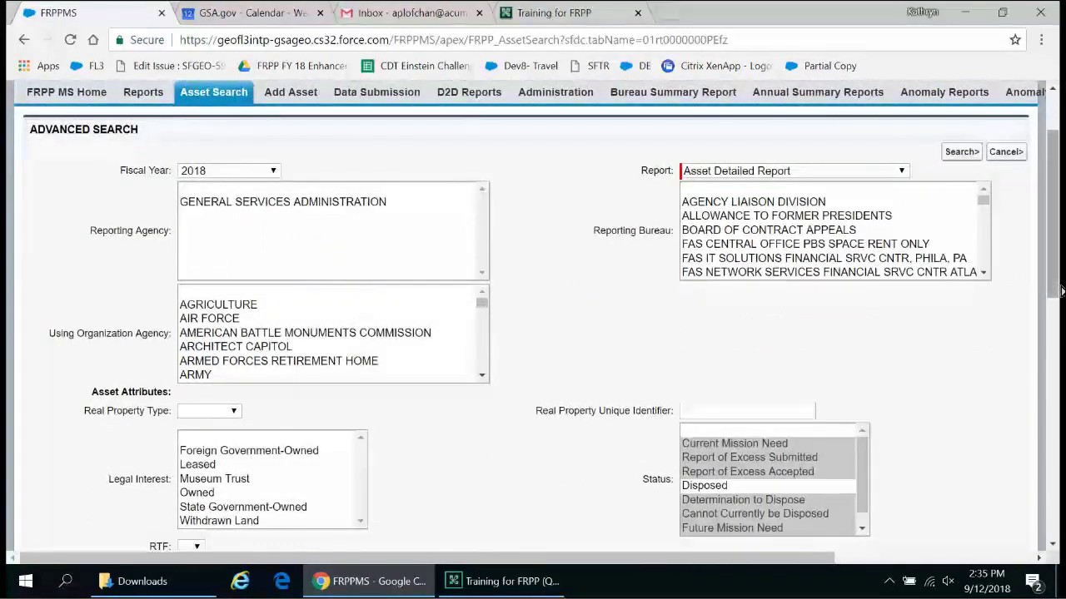
scroll(1061, 290, "up", 2)
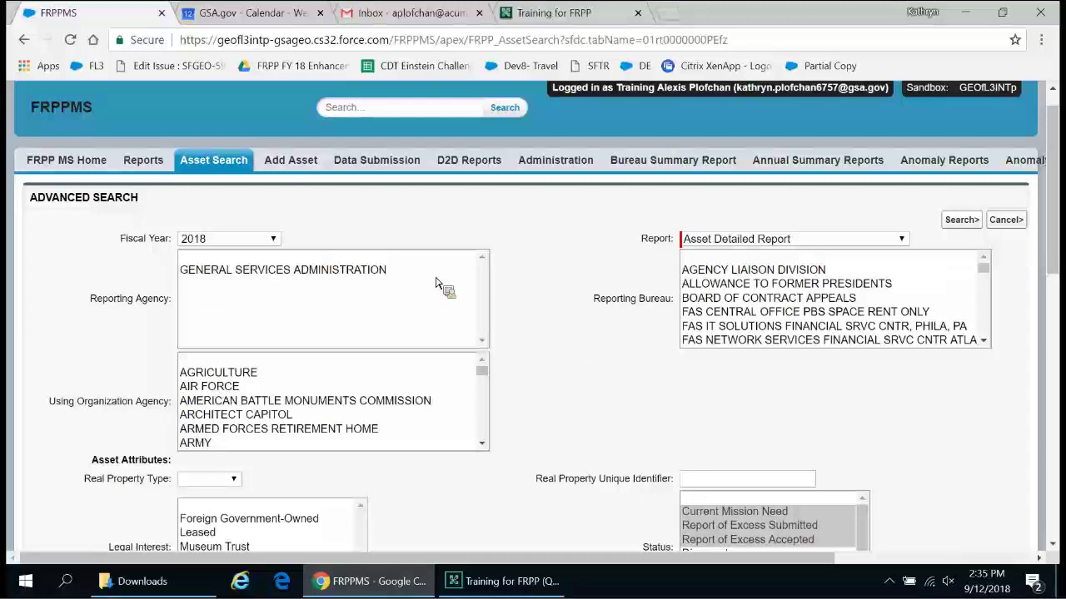
left_click(386, 271)
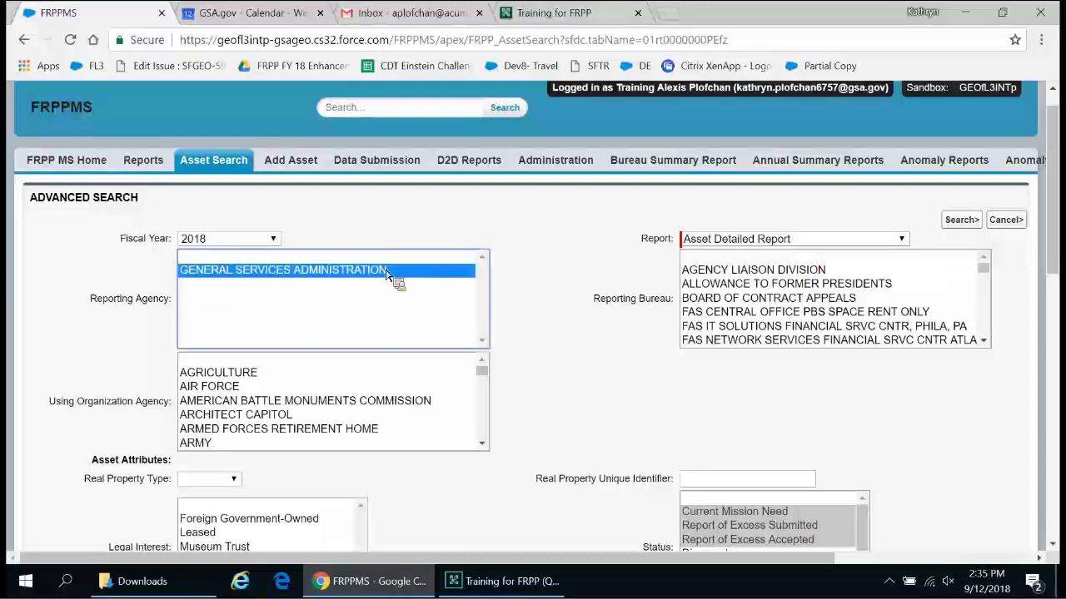
Set the search's report type to Asset Staging Report
left_click(738, 240)
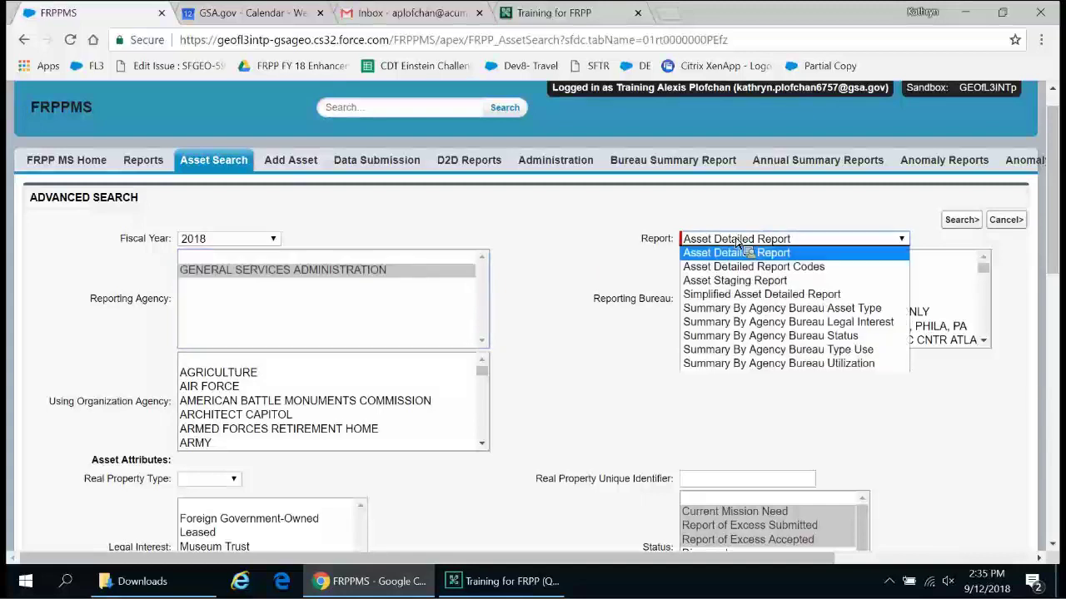
key("Down")
key("Down")
key("Down")
key("Down")
key("Down")
key("Down")
key("Down")
key("Down")
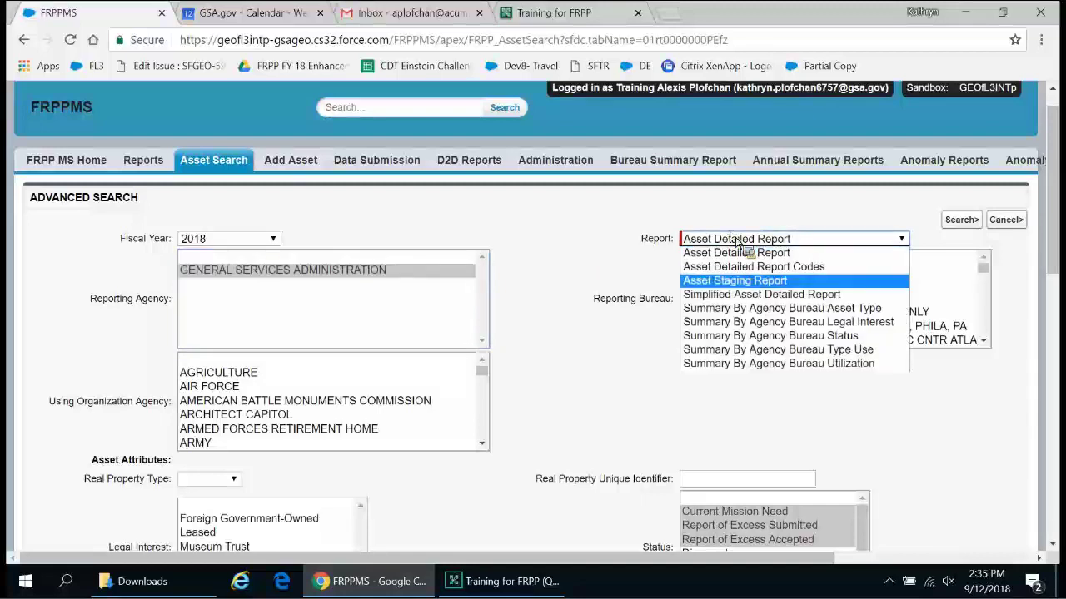
key("Up")
key("Up")
key("Up")
key("Up")
key("Up")
key("Up")
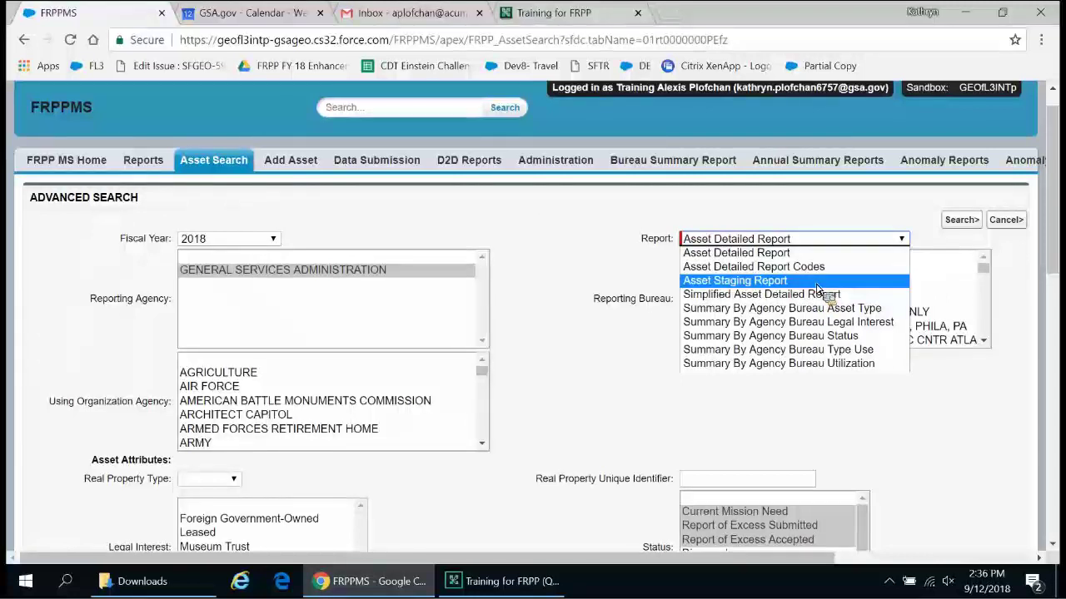
key("Return")
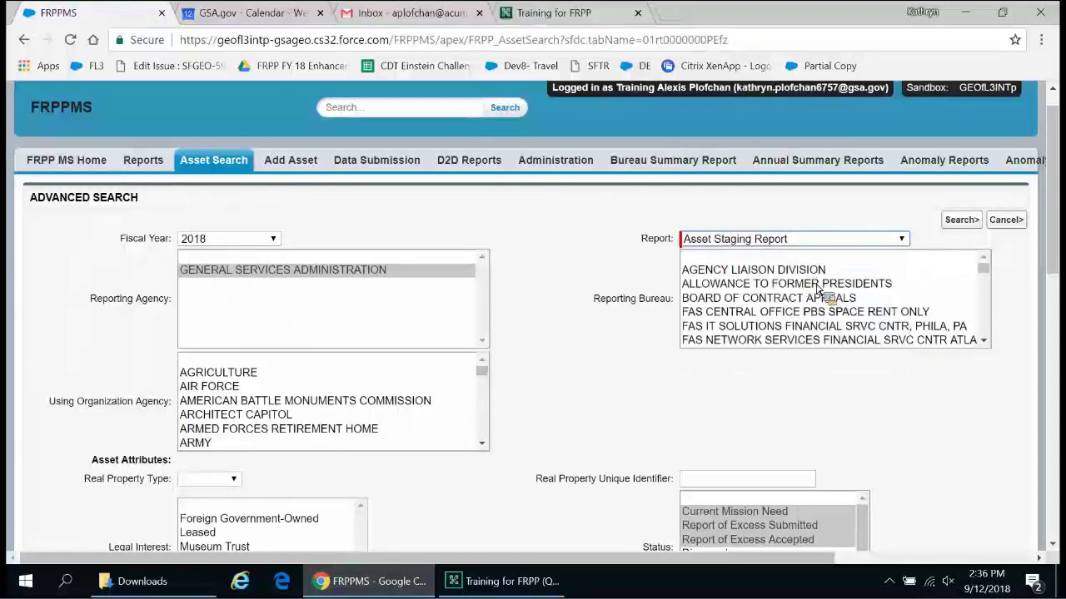
Filter the search to Building property type with Leased legal interest, and run the report
scroll(638, 257, "down", 1)
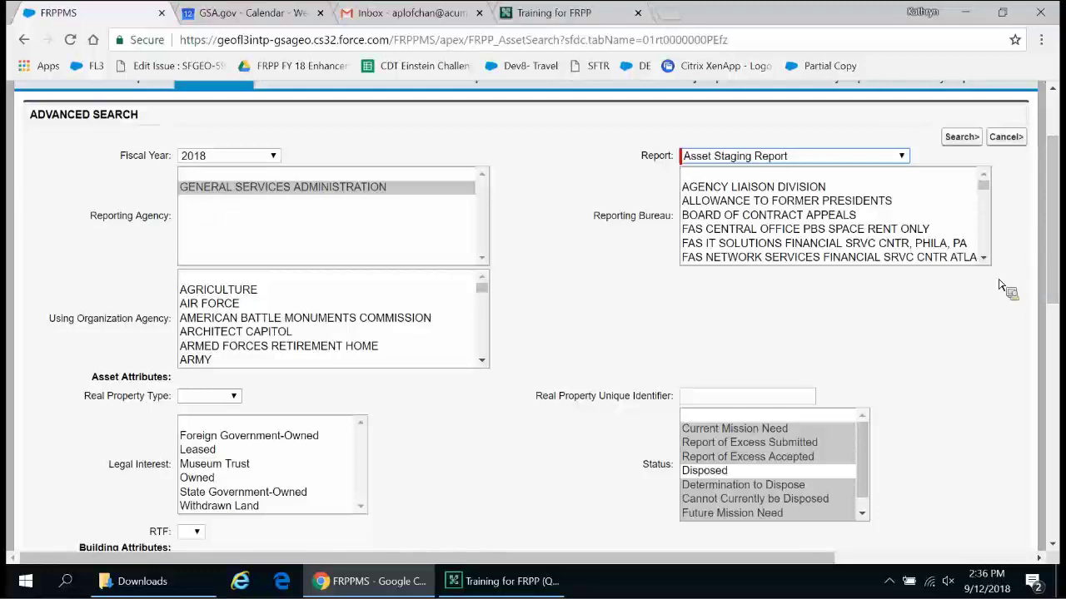
left_click(221, 400)
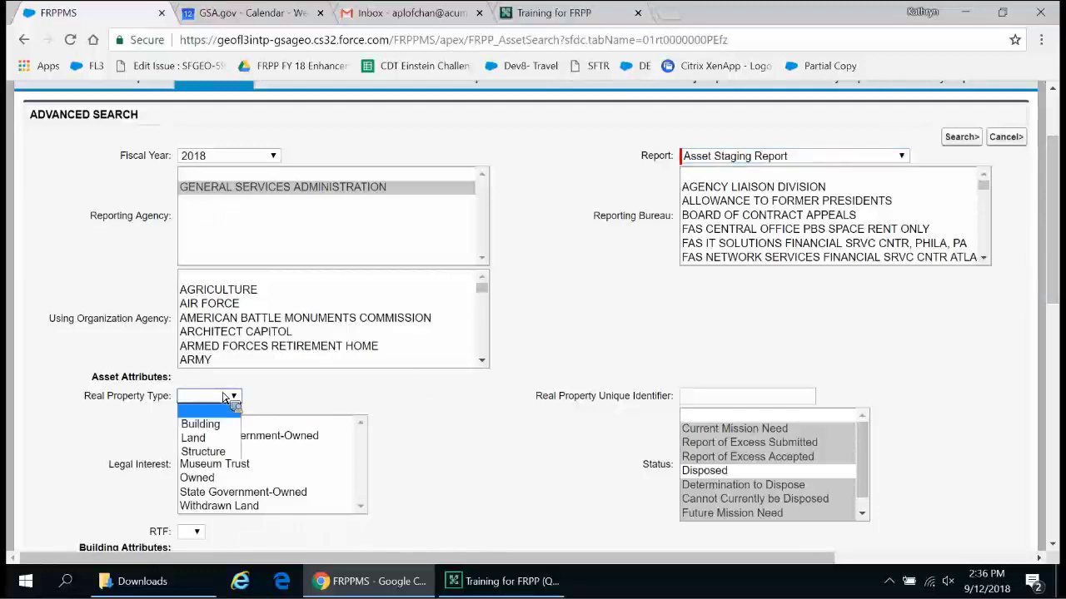
left_click(224, 421)
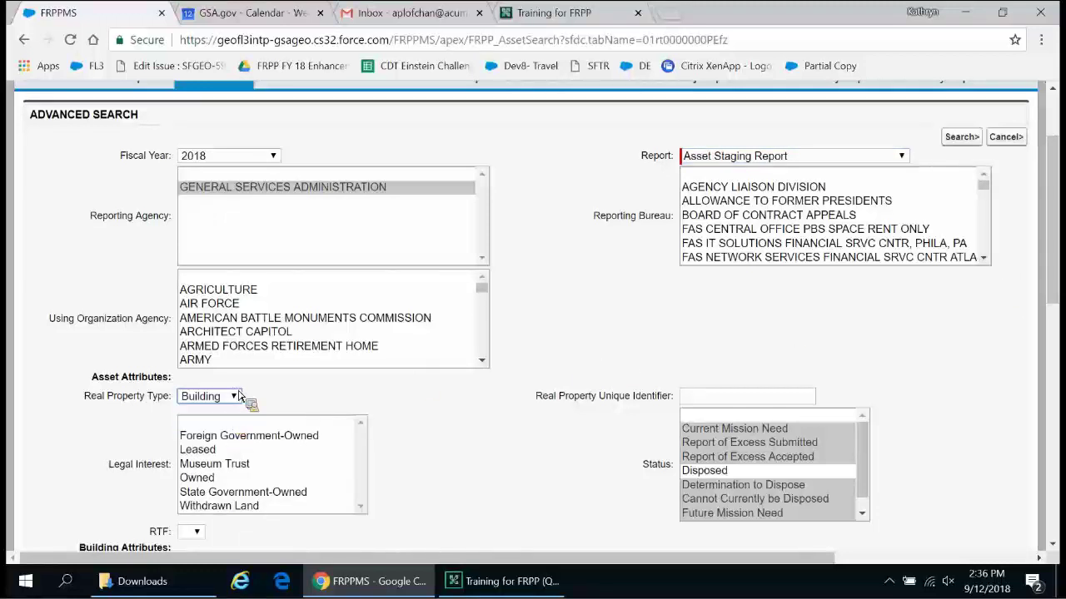
left_click(226, 447)
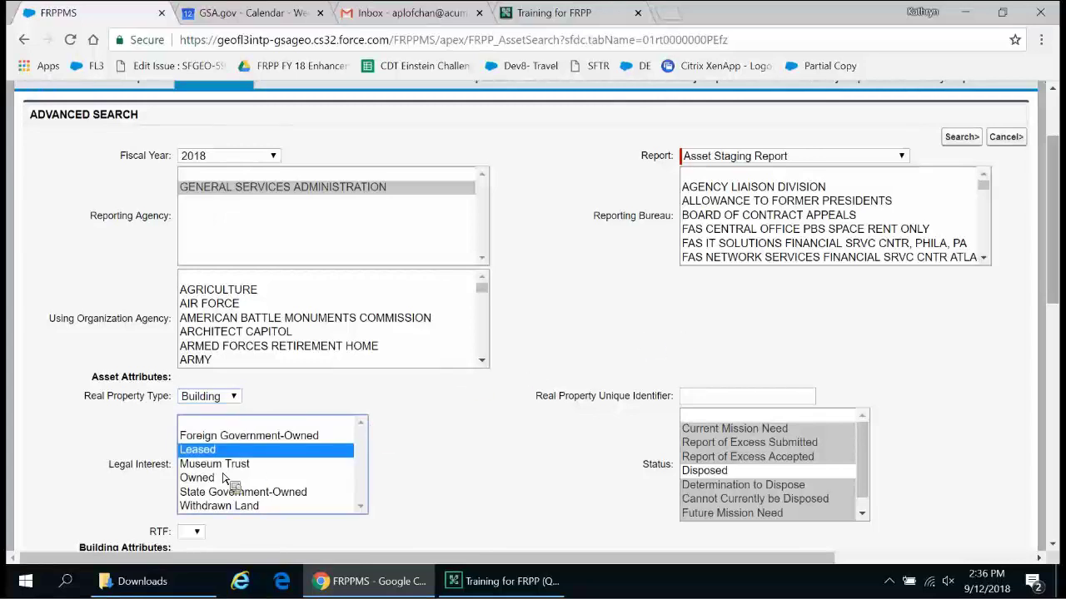
scroll(495, 423, "down", 4)
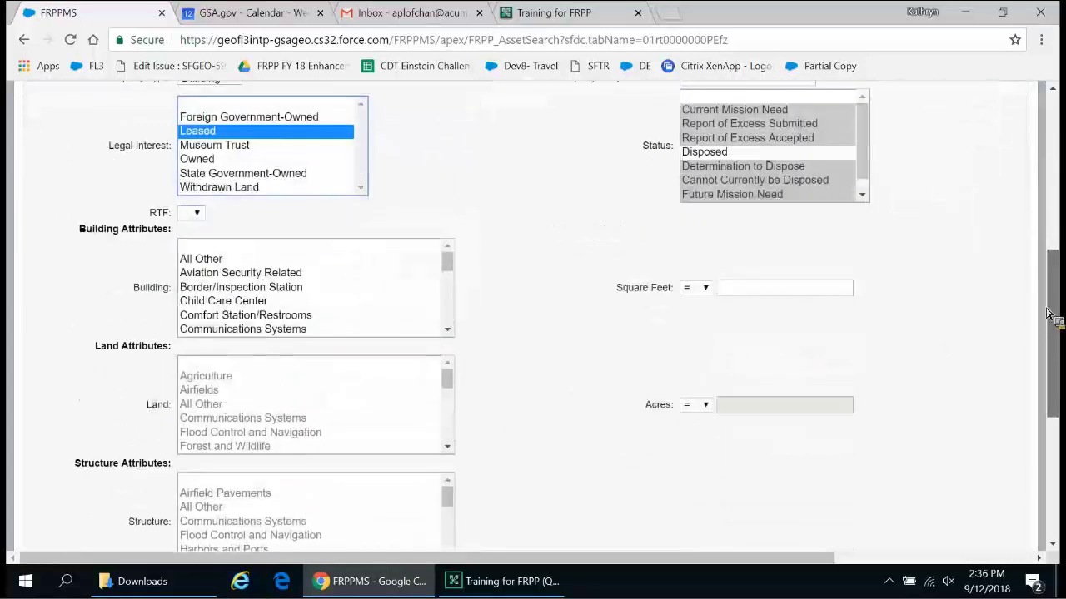
scroll(1049, 315, "down", 2)
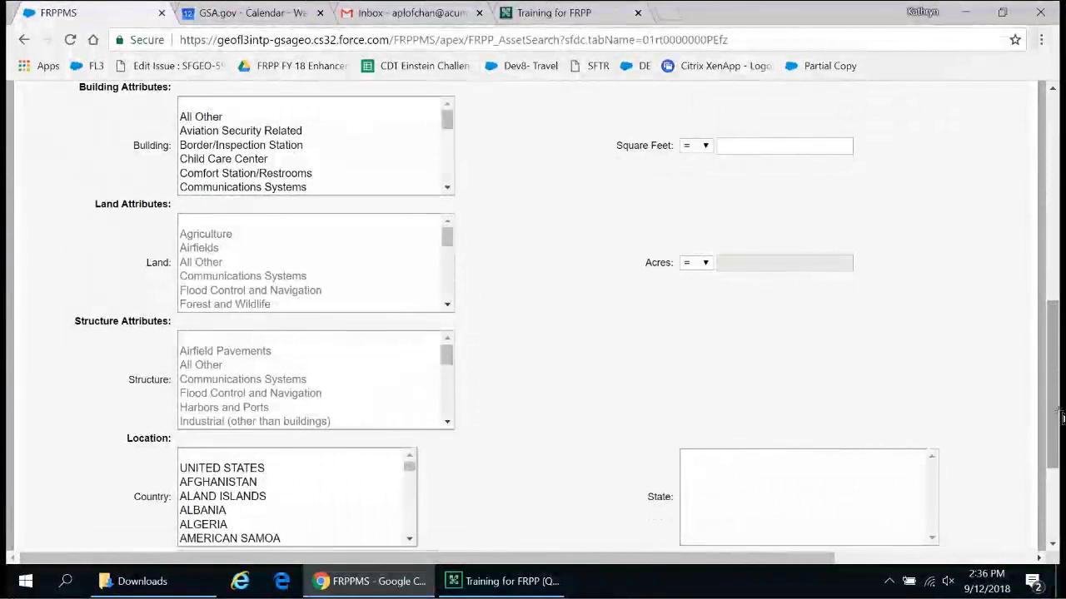
scroll(1061, 404, "up", 6)
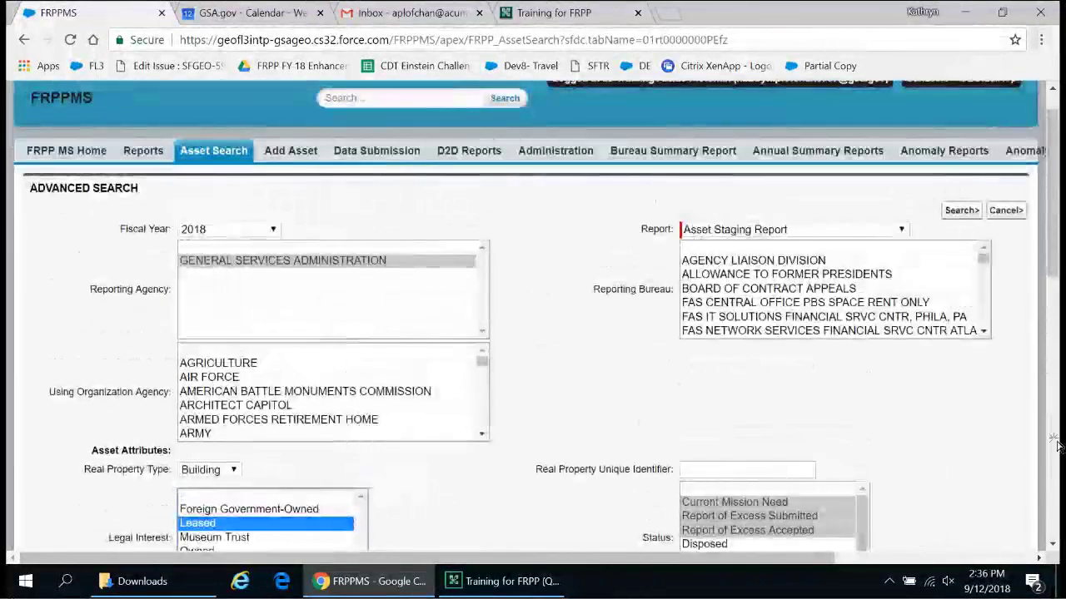
left_click(961, 210)
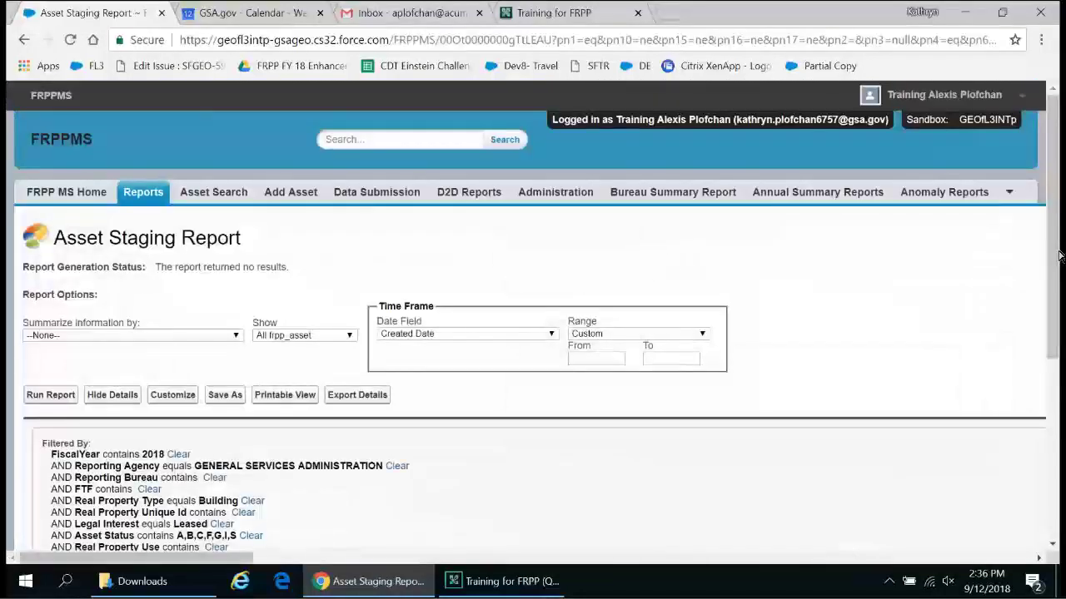
Examine the applied filters and the full range of column headings in the Asset Staging Report
scroll(1059, 255, "down", 4)
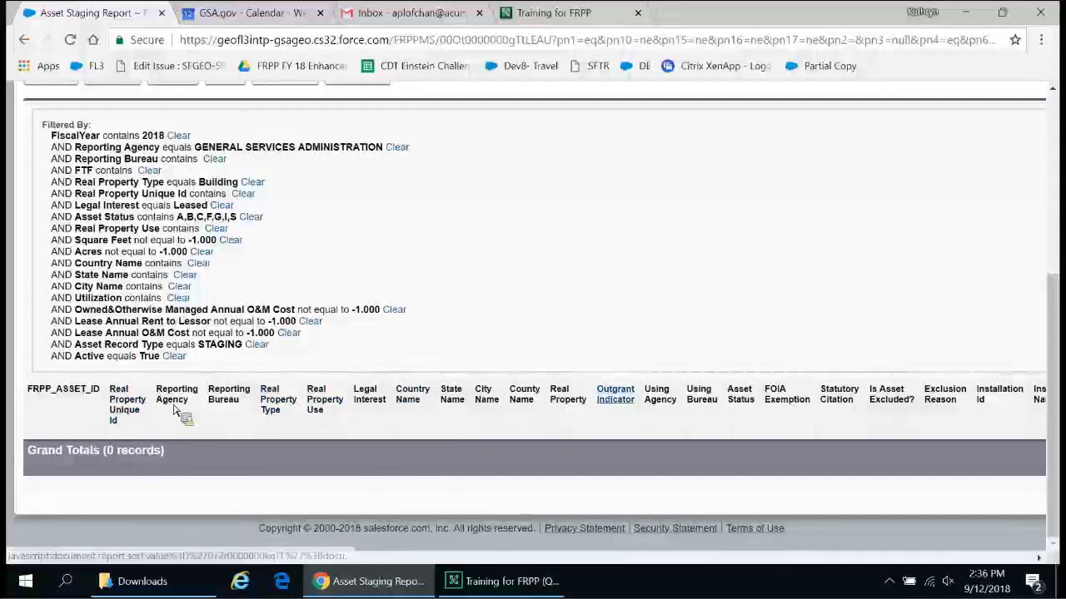
scroll(641, 408, "right", 5)
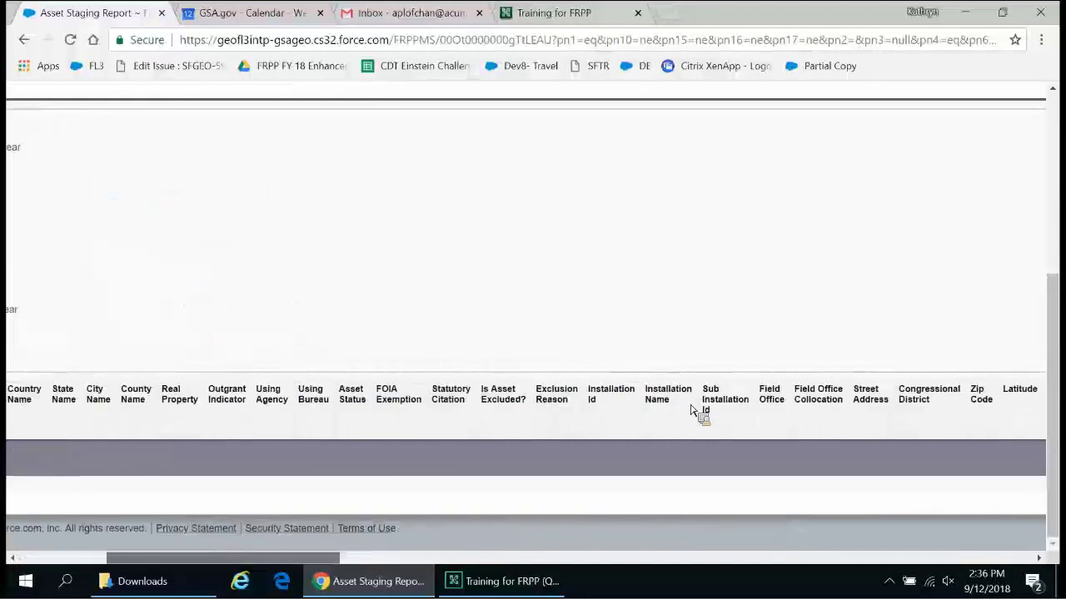
scroll(641, 408, "right", 8)
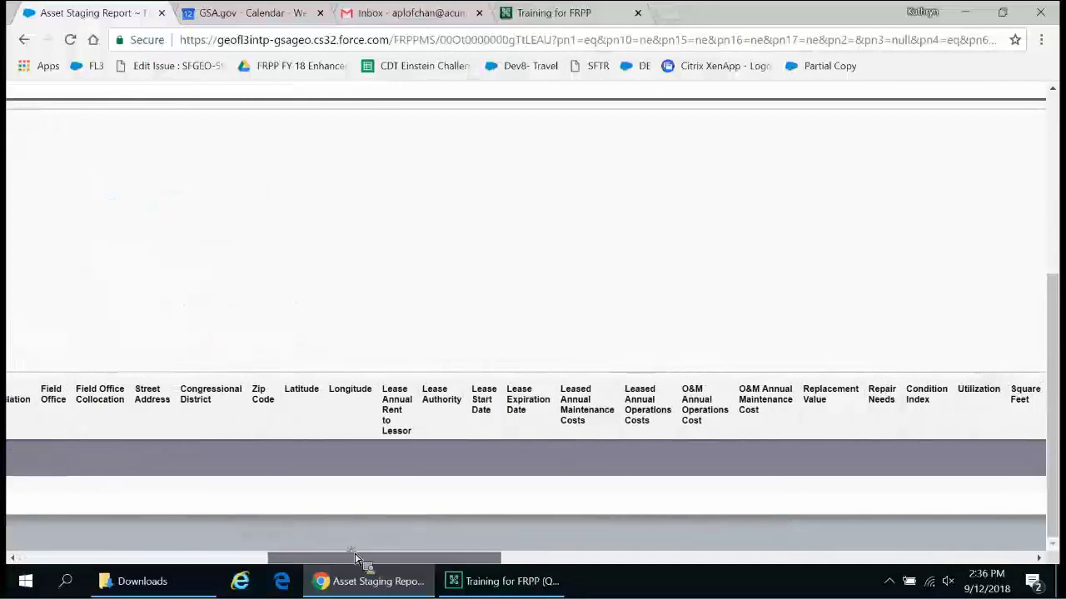
scroll(355, 556, "right", 12)
scroll(499, 557, "right", 12)
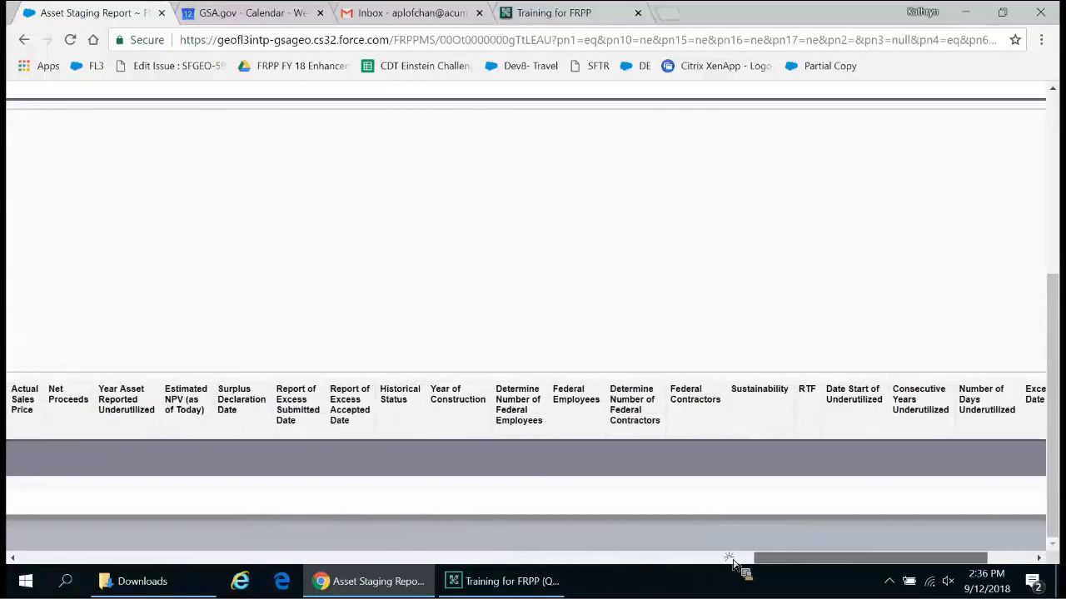
scroll(733, 558, "left", 20)
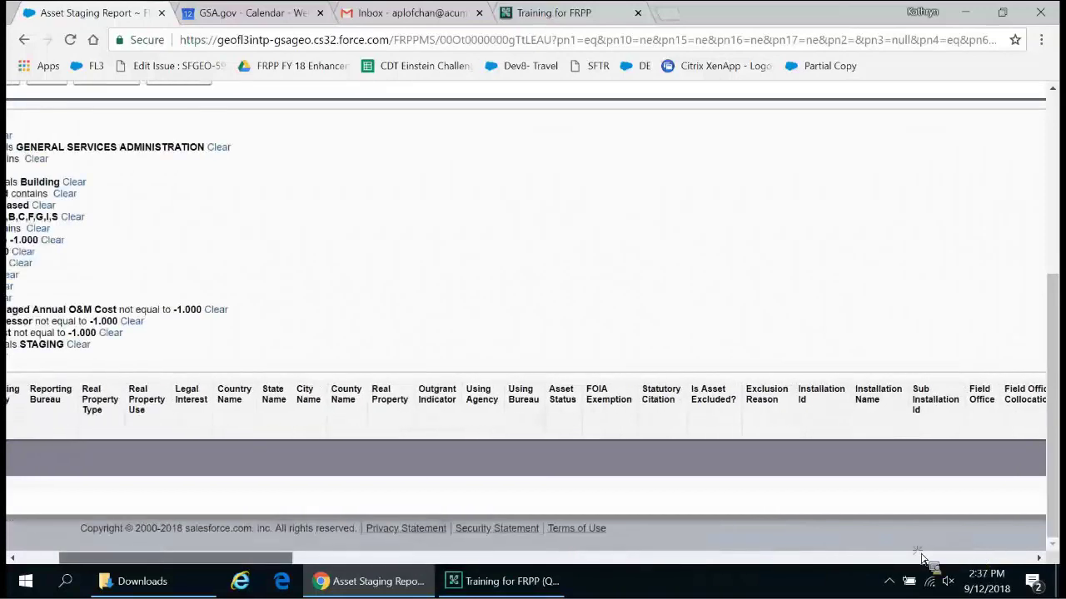
scroll(833, 559, "left", 3)
scroll(314, 517, "up", 1)
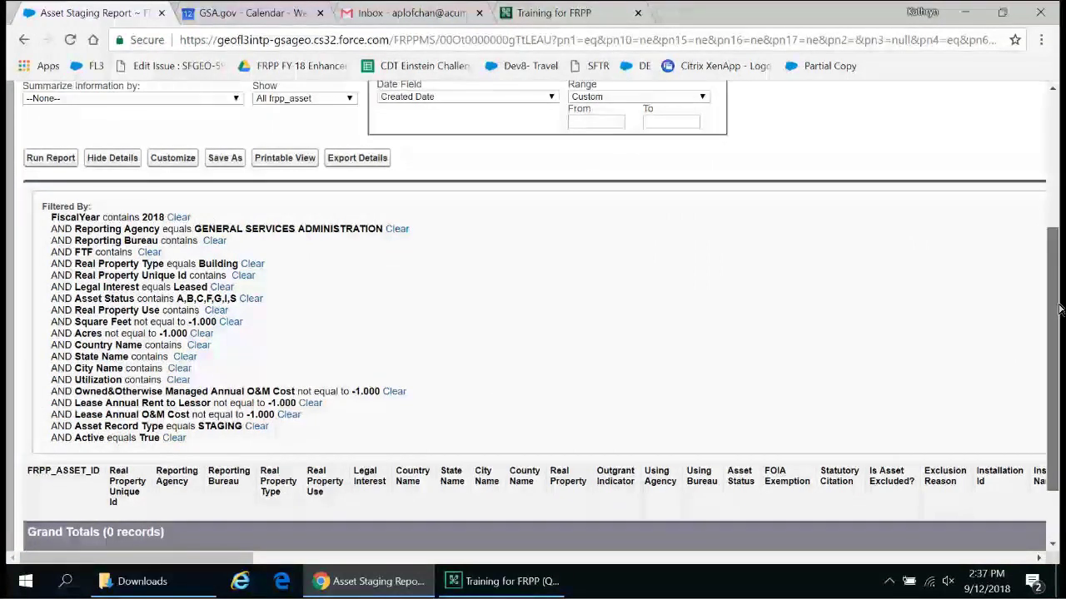
Open the Add Asset form and review its sections from Agency through Other Asset Attributes
scroll(1059, 309, "up", 1)
left_click_drag(1059, 309, 1055, 225)
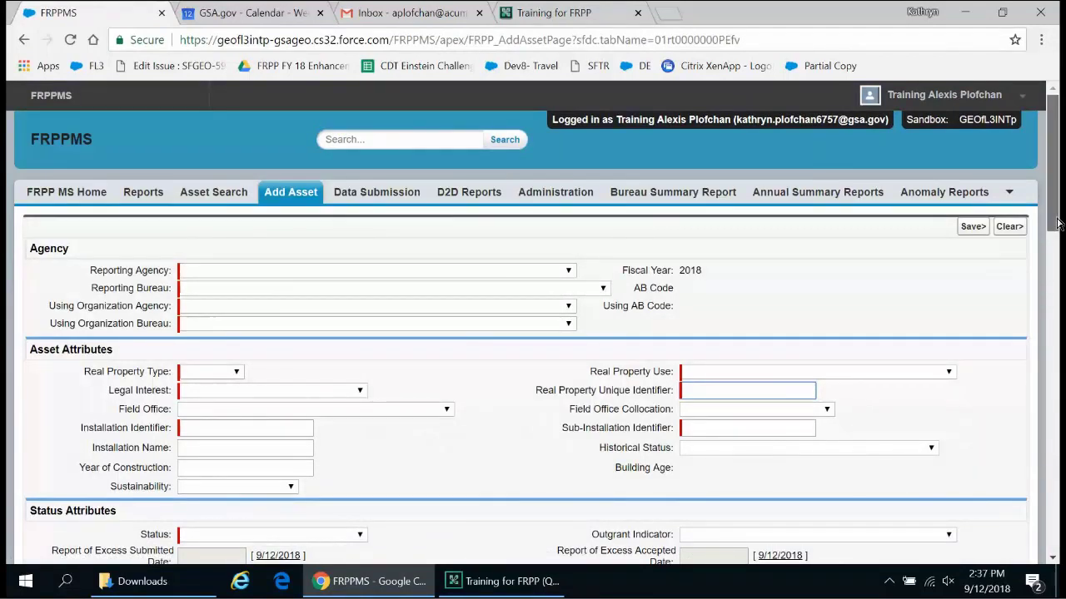
scroll(1058, 223, "down", 2)
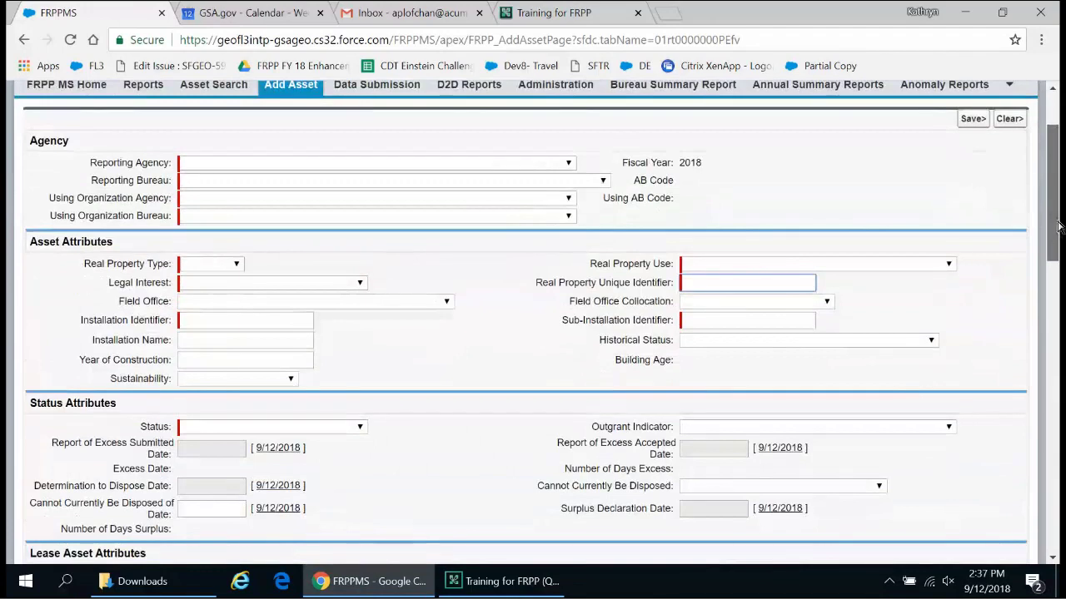
scroll(1058, 240, "down", 1)
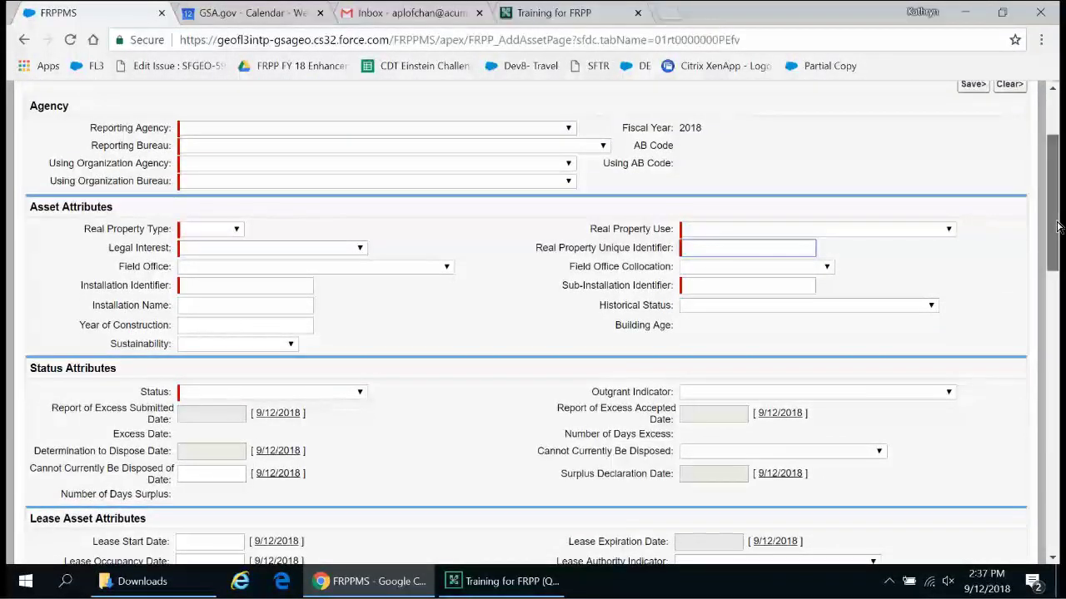
scroll(1059, 228, "down", 3)
scroll(1057, 229, "down", 2)
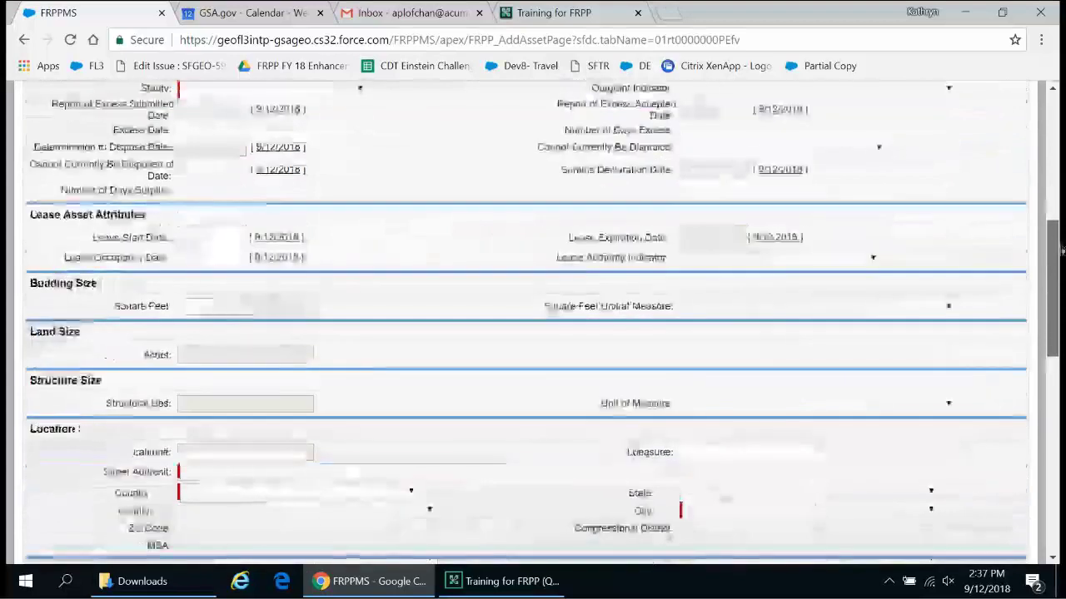
left_click_drag(1062, 310, 1061, 448)
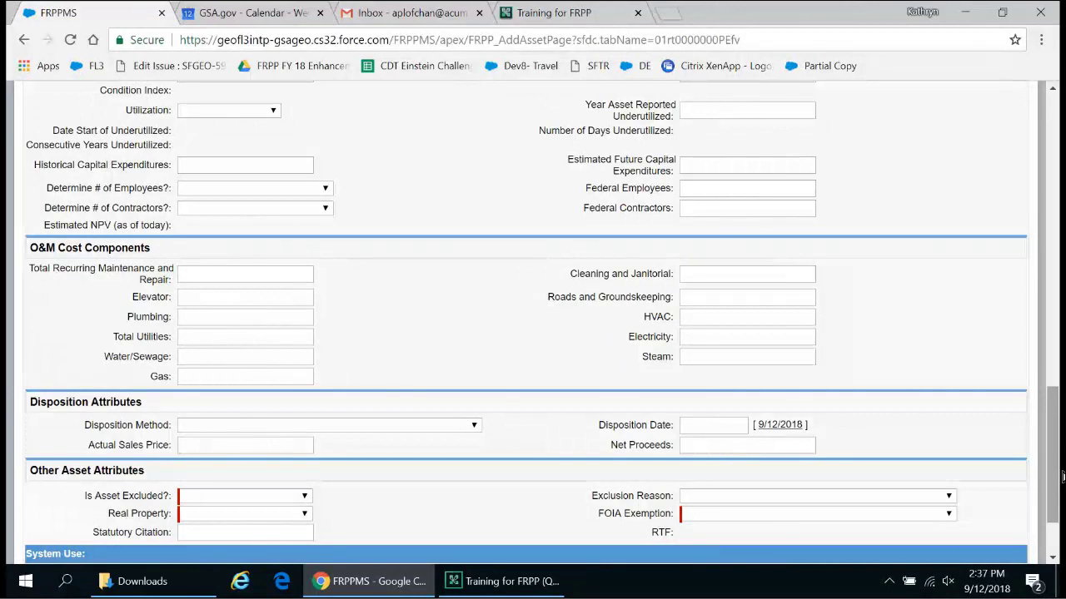
scroll(1059, 471, "down", 1)
scroll(1056, 465, "up", 5)
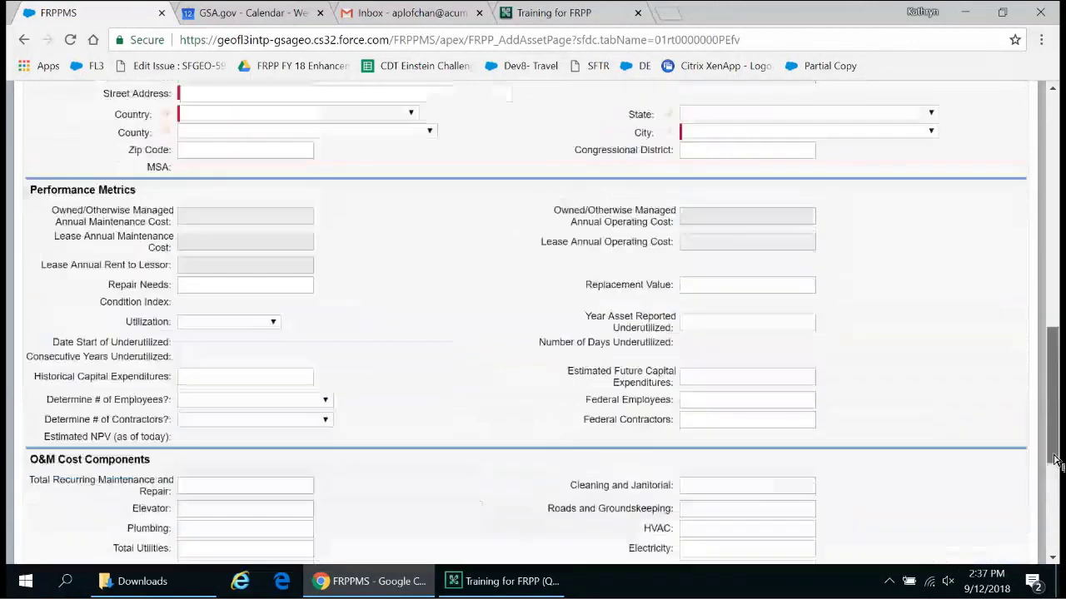
scroll(1053, 458, "up", 10)
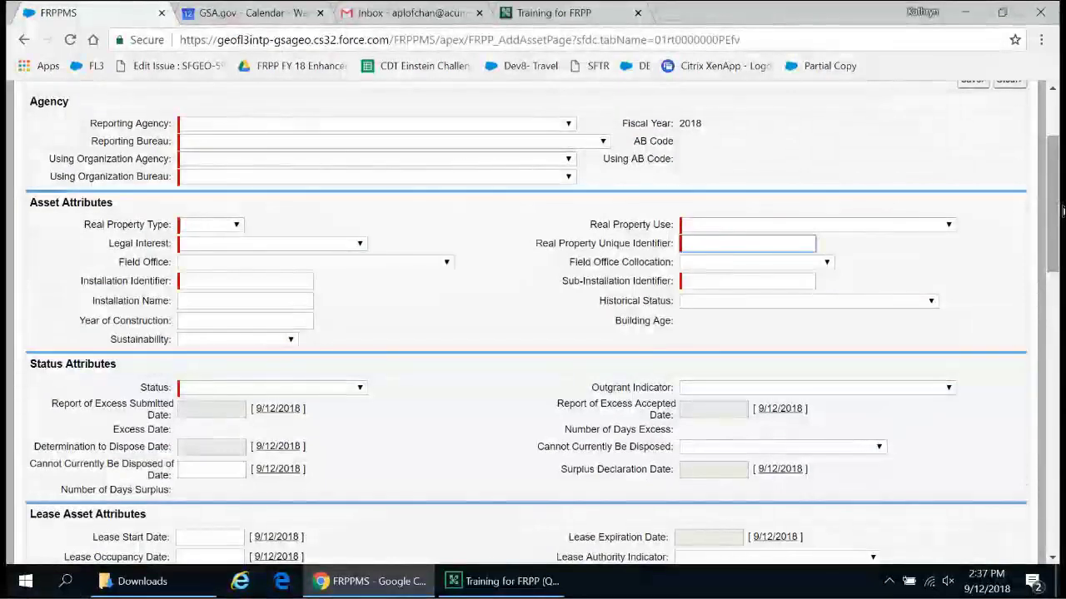
left_click_drag(1062, 211, 1056, 166)
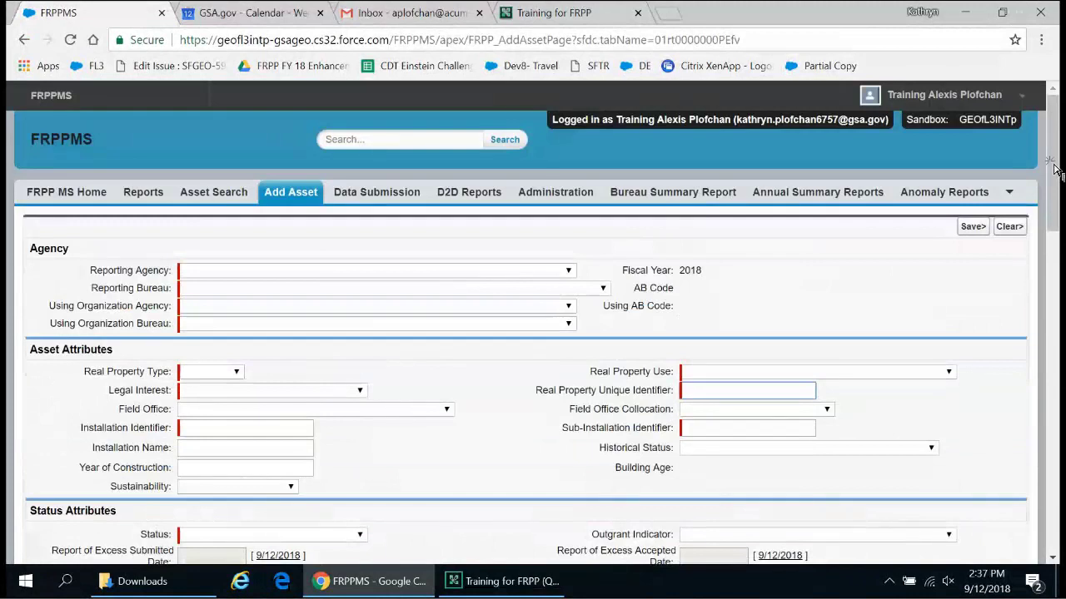
scroll(626, 226, "down", 5)
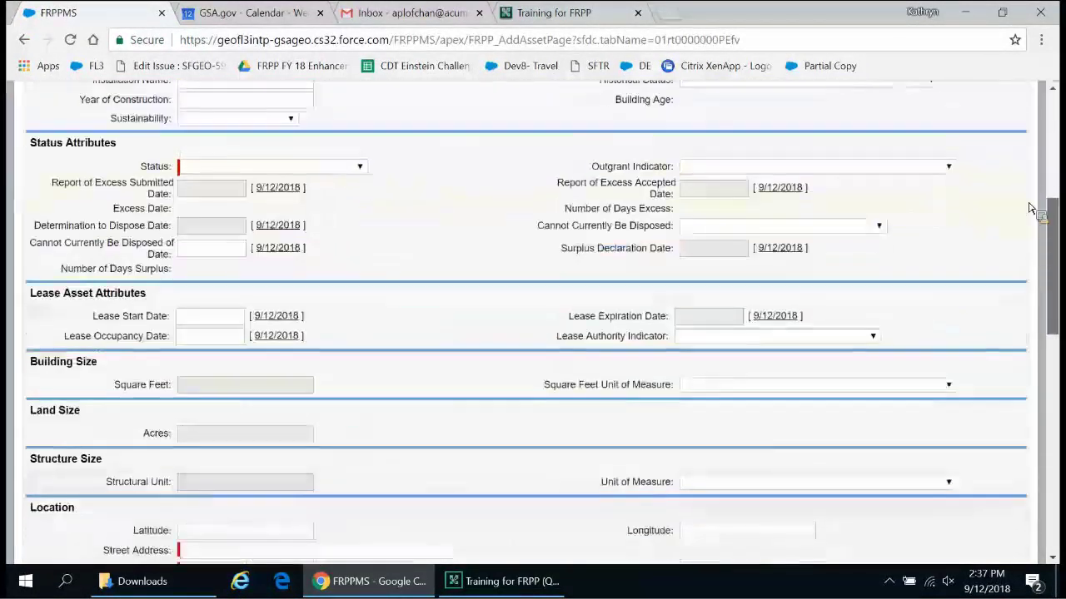
Set the new asset's reporting agency to General Services Administration
scroll(1032, 208, "up", 5)
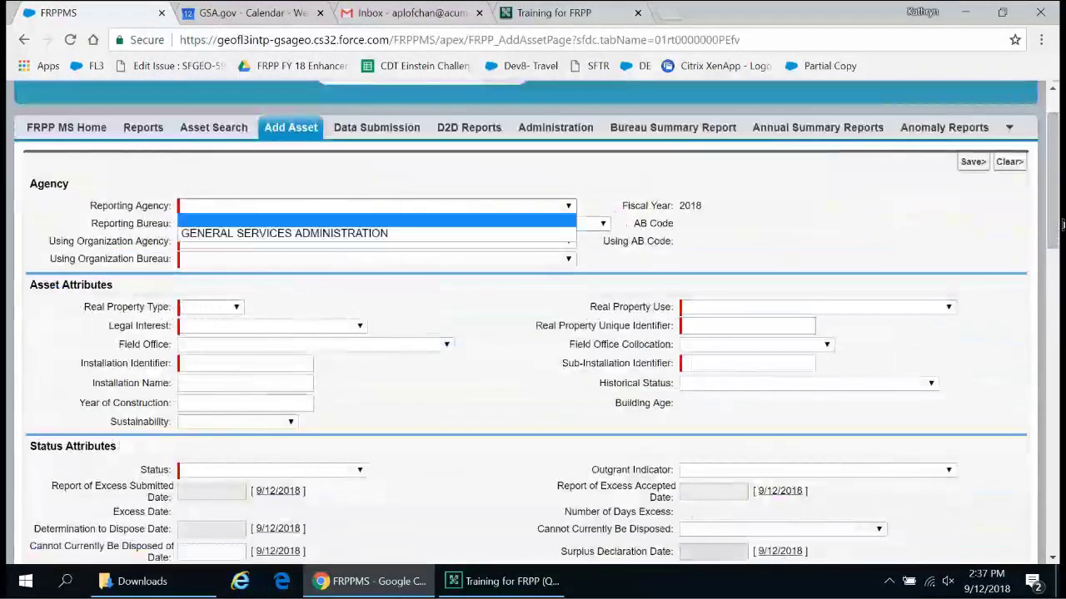
left_click(467, 233)
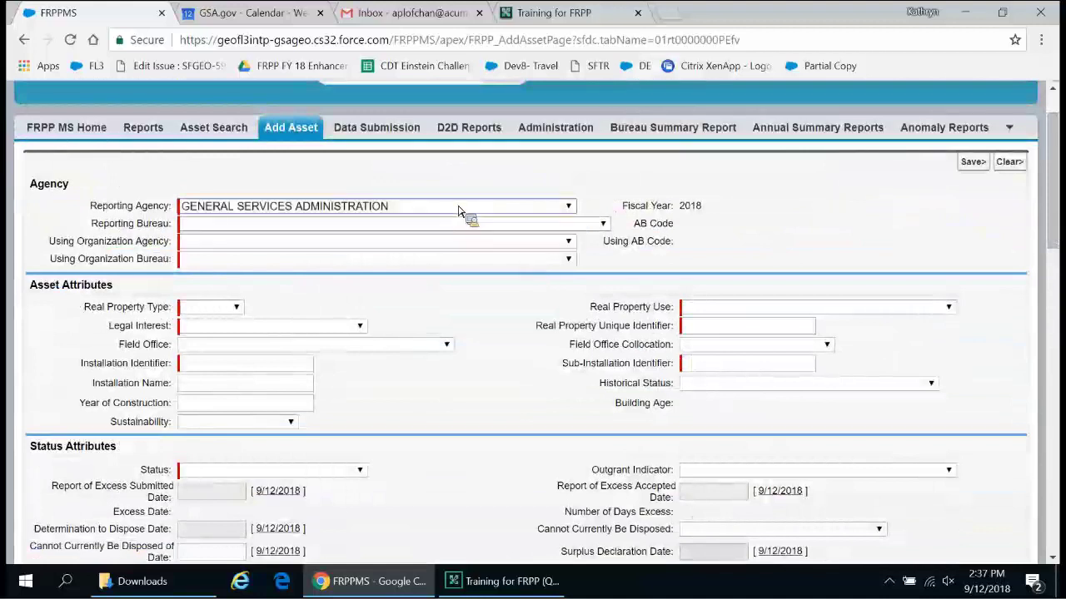
left_click(412, 207)
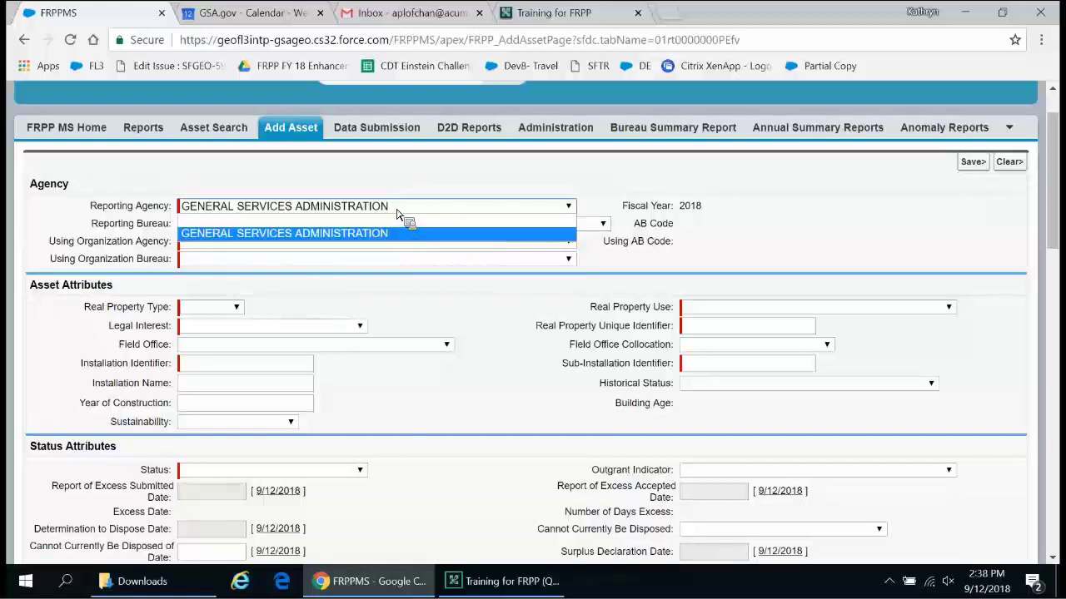
left_click(402, 234)
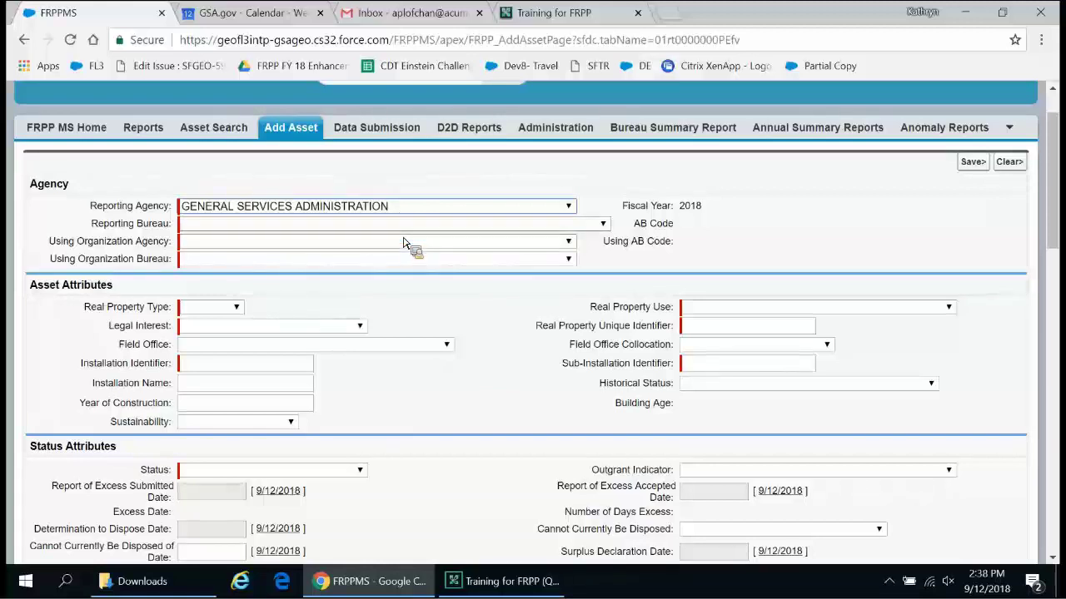
Set the reporting bureau to Agency Liaison Division and both using organization fields to American Battle Monuments Commission
left_click(401, 223)
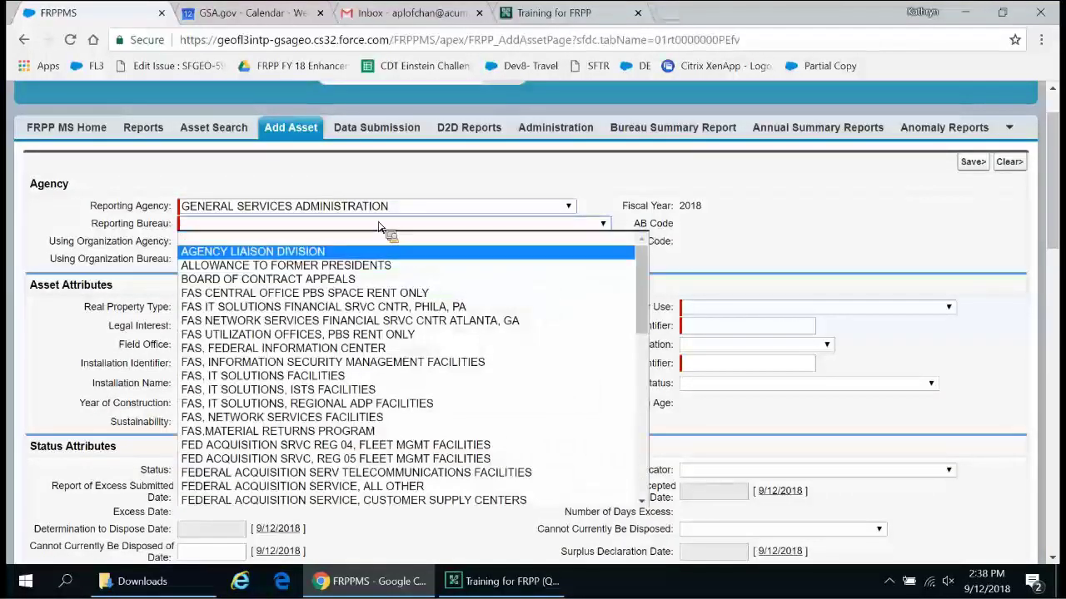
left_click(379, 239)
left_click(375, 241)
left_click(300, 295)
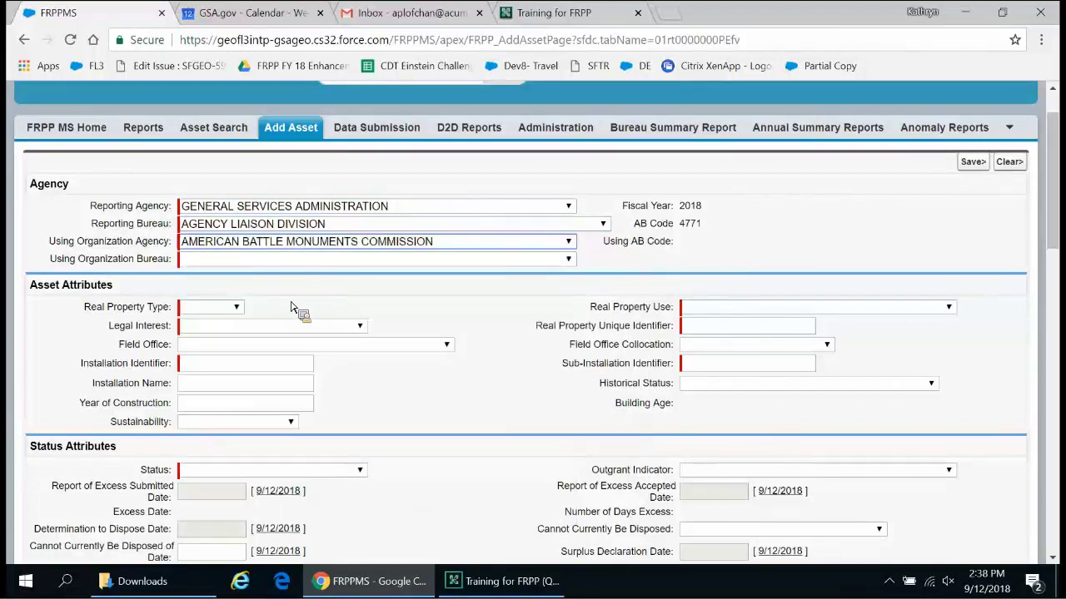
left_click(280, 261)
left_click(287, 265)
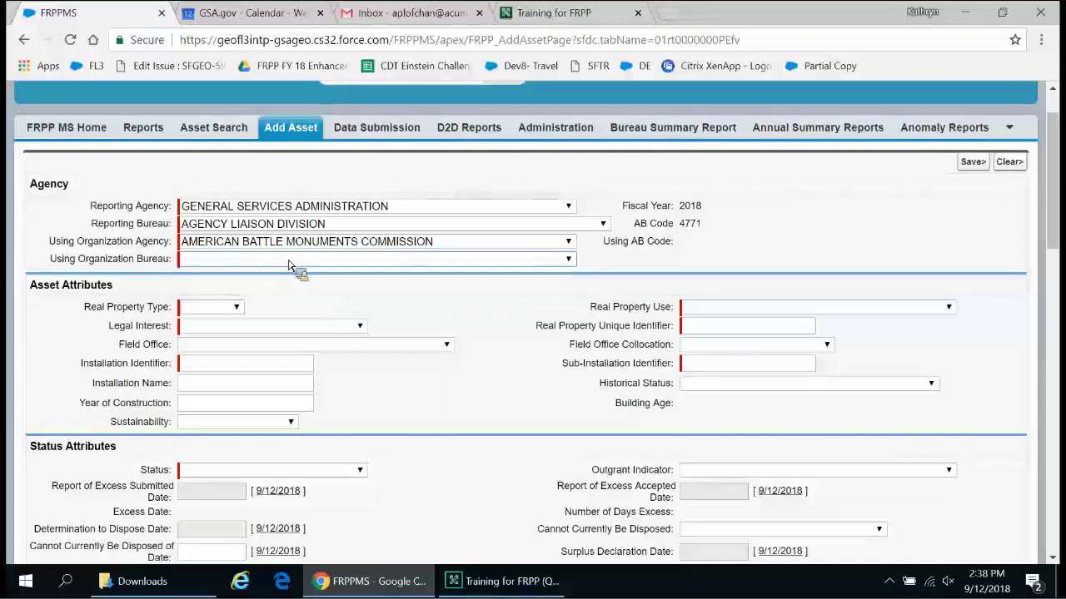
left_click(293, 259)
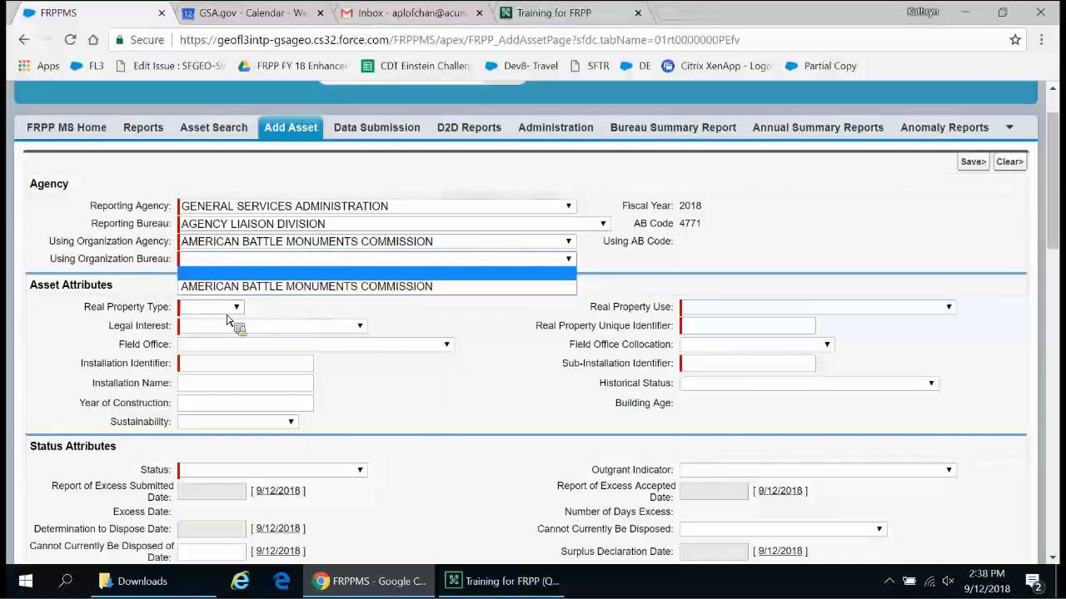
left_click(301, 285)
Classify the asset as a Building with All Other as its real property use and Leased as its legal interest
left_click(210, 307)
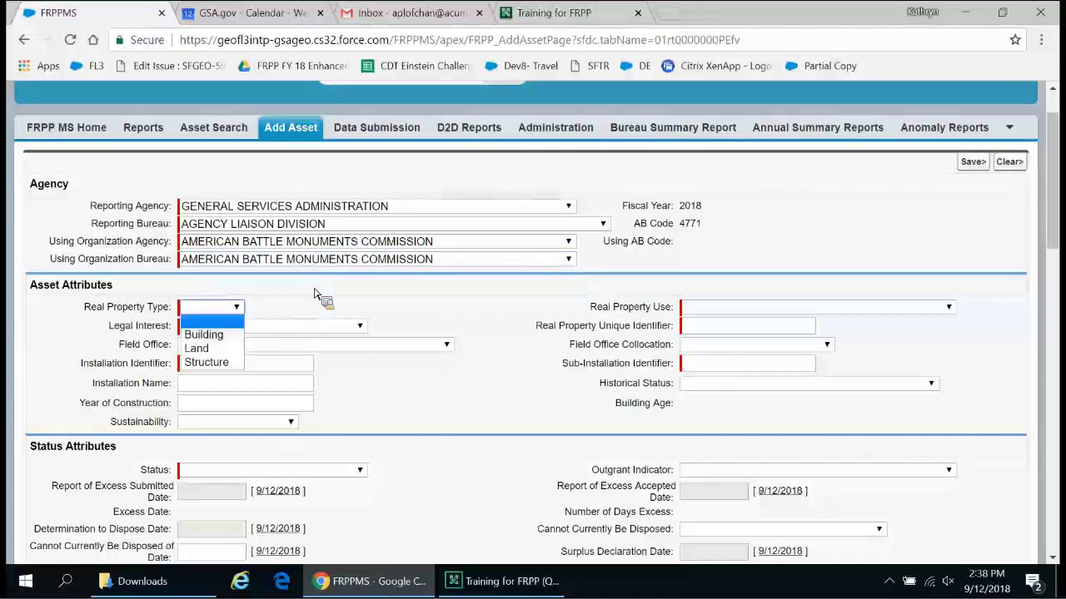
left_click(212, 332)
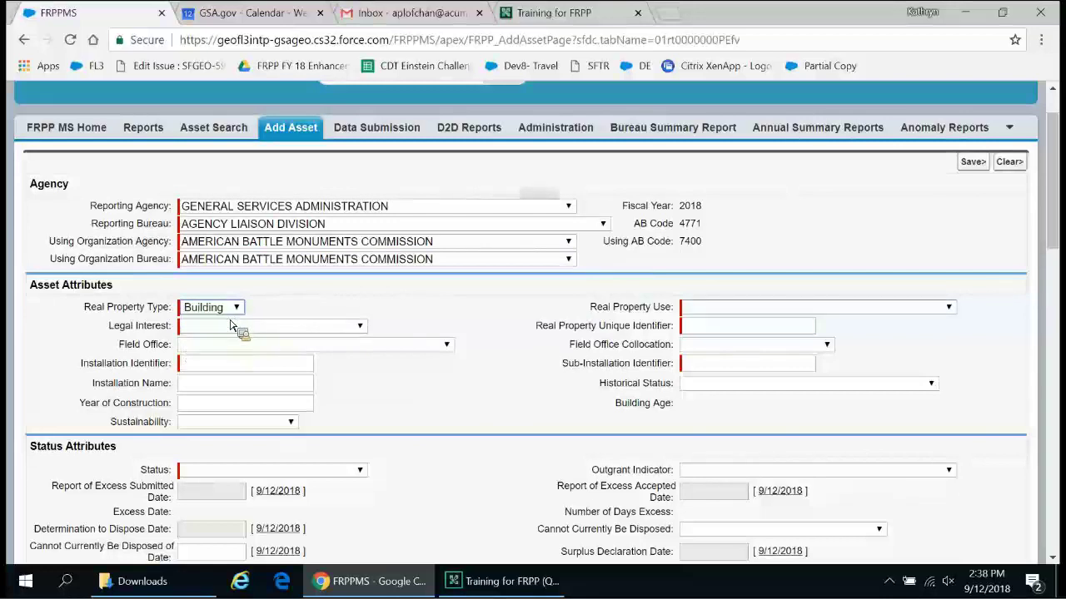
left_click(746, 308)
key("Return")
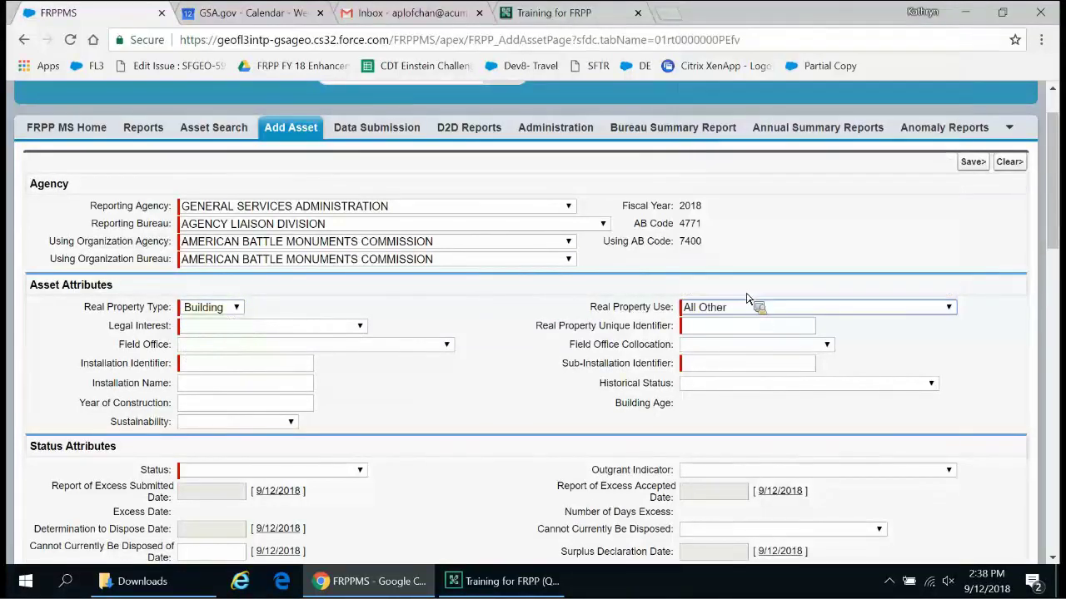
left_click(274, 326)
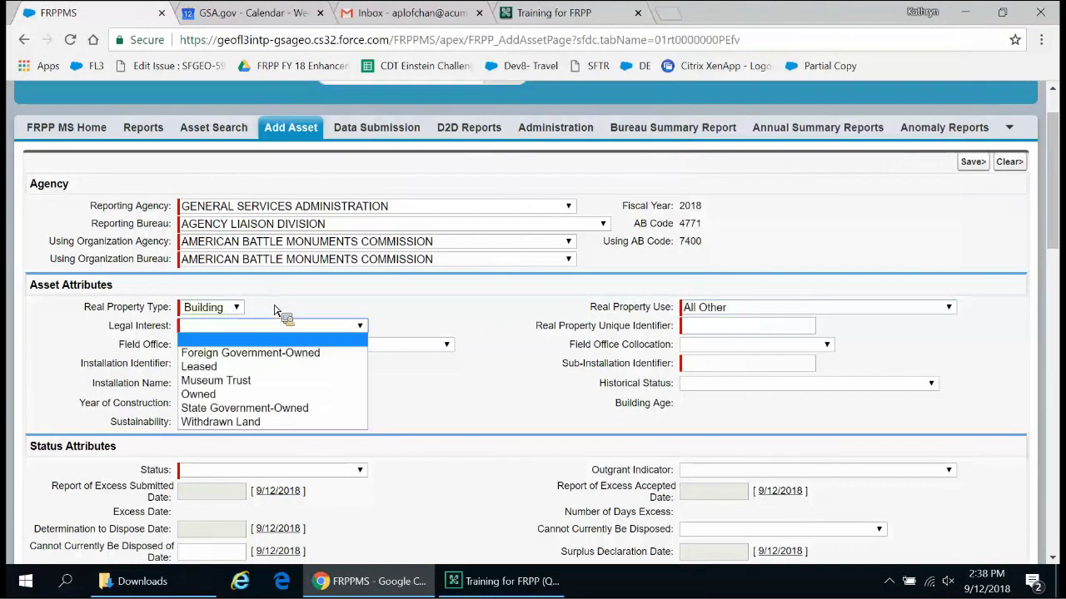
key("Down")
key("Down")
key("Return")
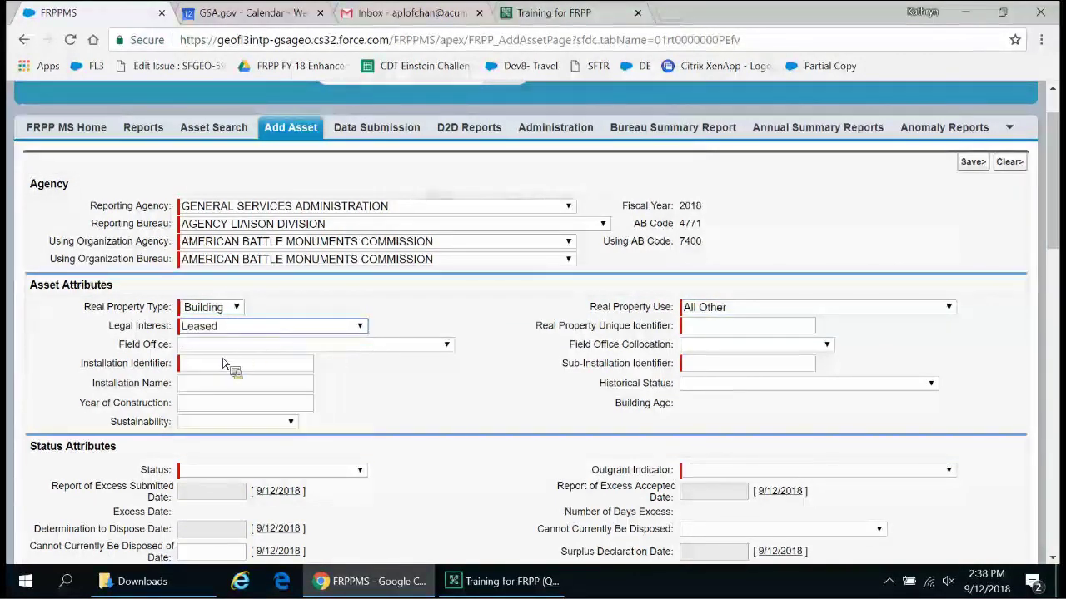
Switch the legal interest back and forth between Foreign Government-Owned and Leased, ending on Leased
key("alt+Down")
key("Up")
key("Return")
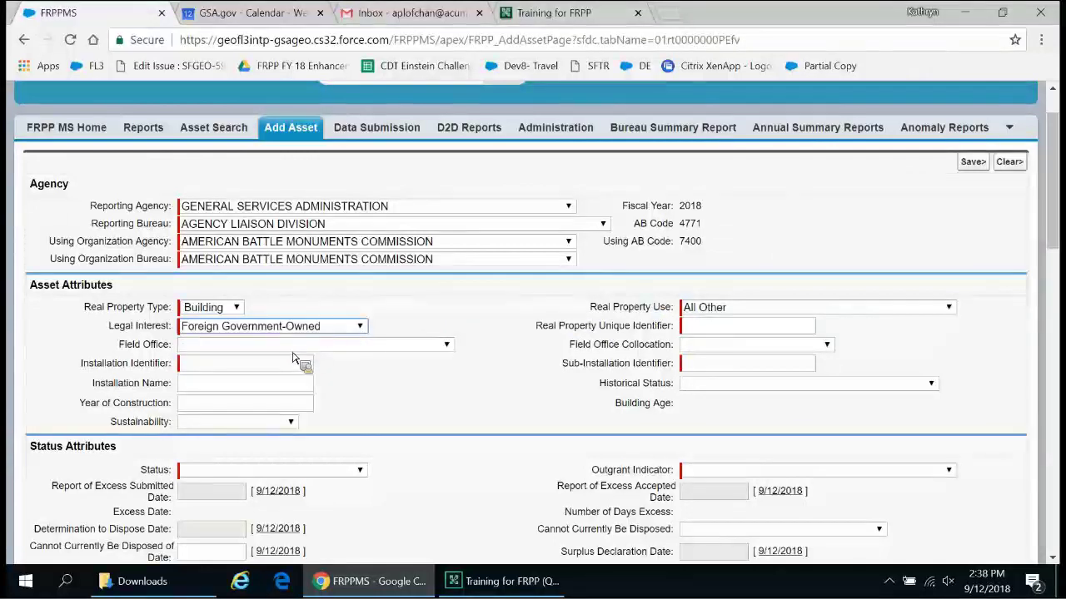
key("alt+Down")
key("Down")
key("Down")
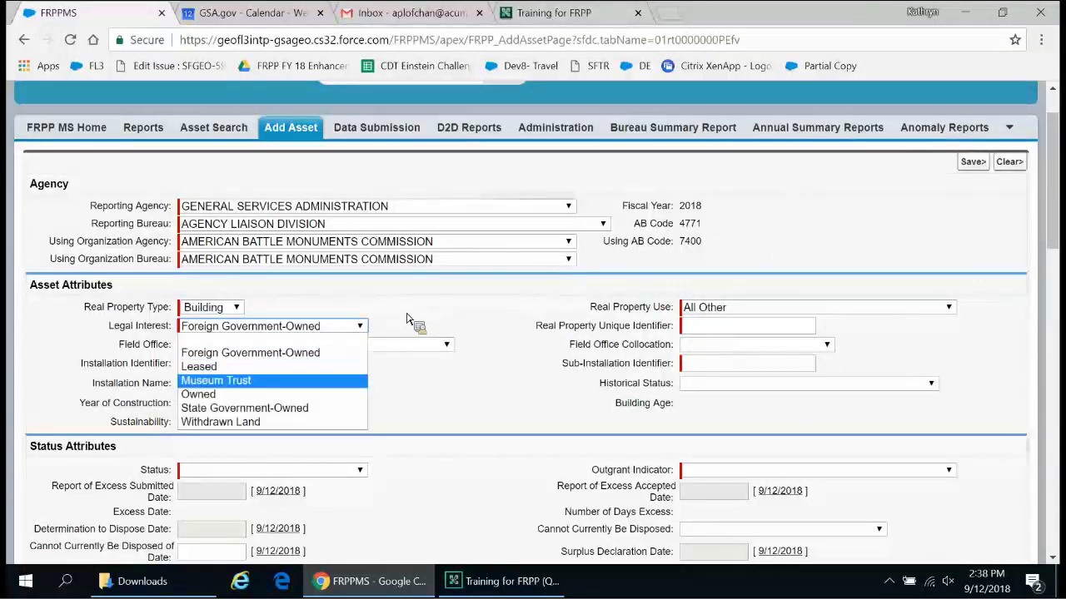
key("Up")
key("Return")
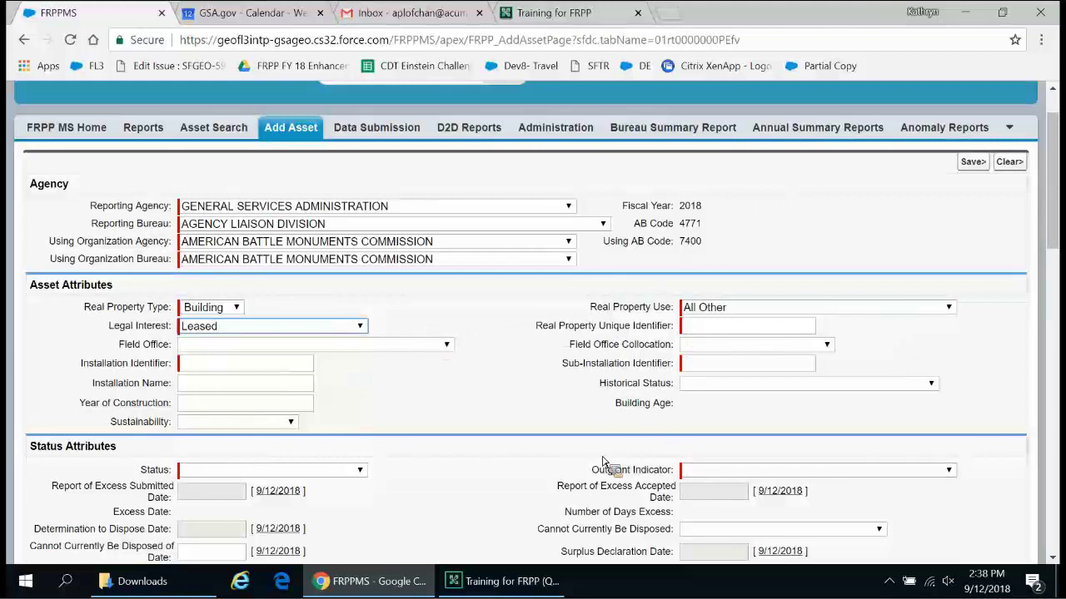
left_click(352, 329)
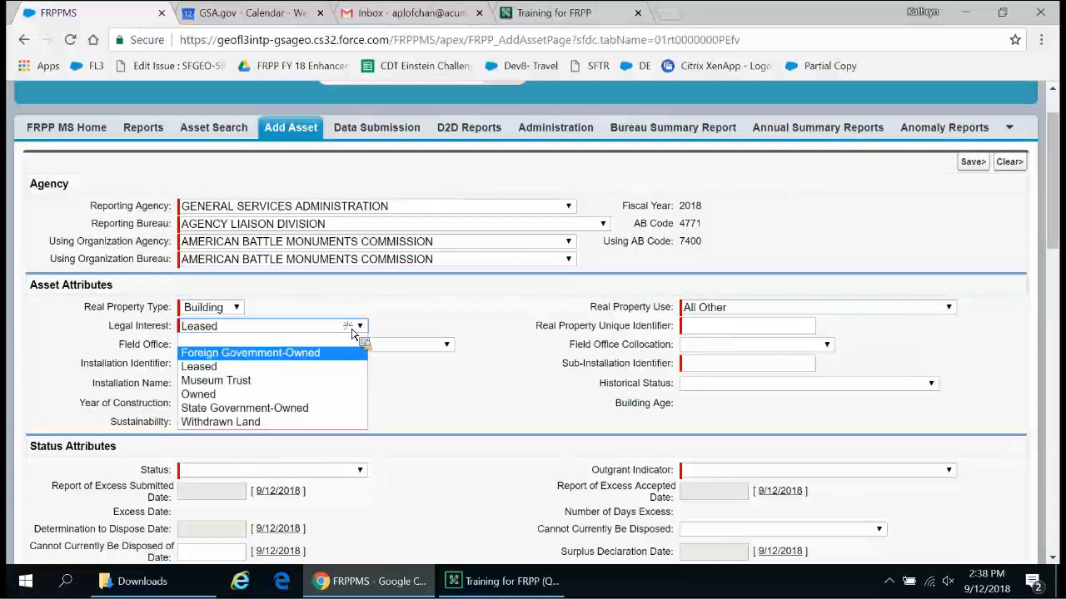
left_click(316, 354)
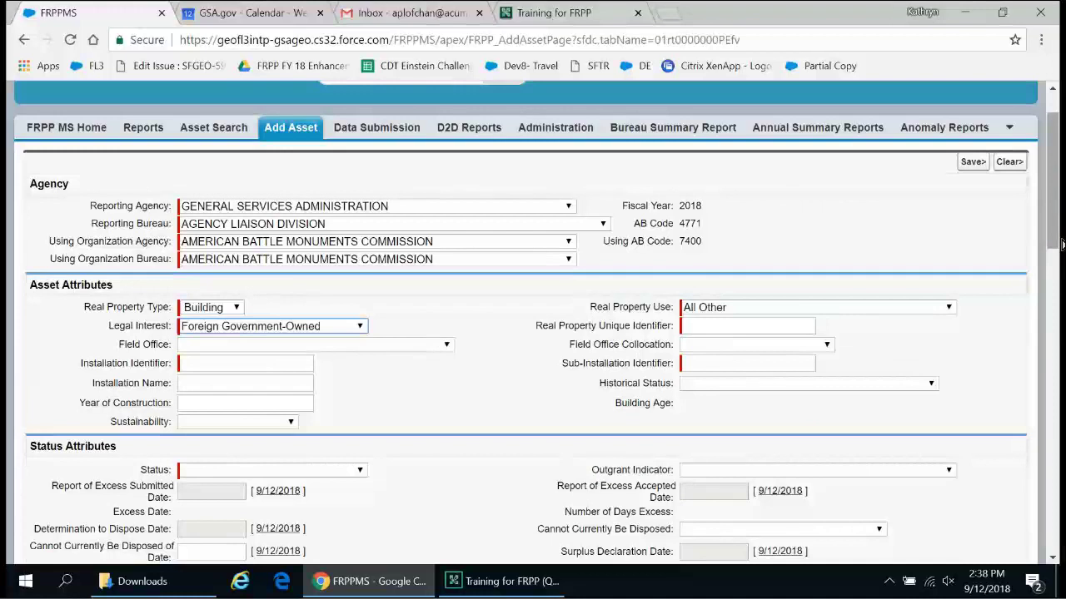
scroll(1062, 243, "down", 1)
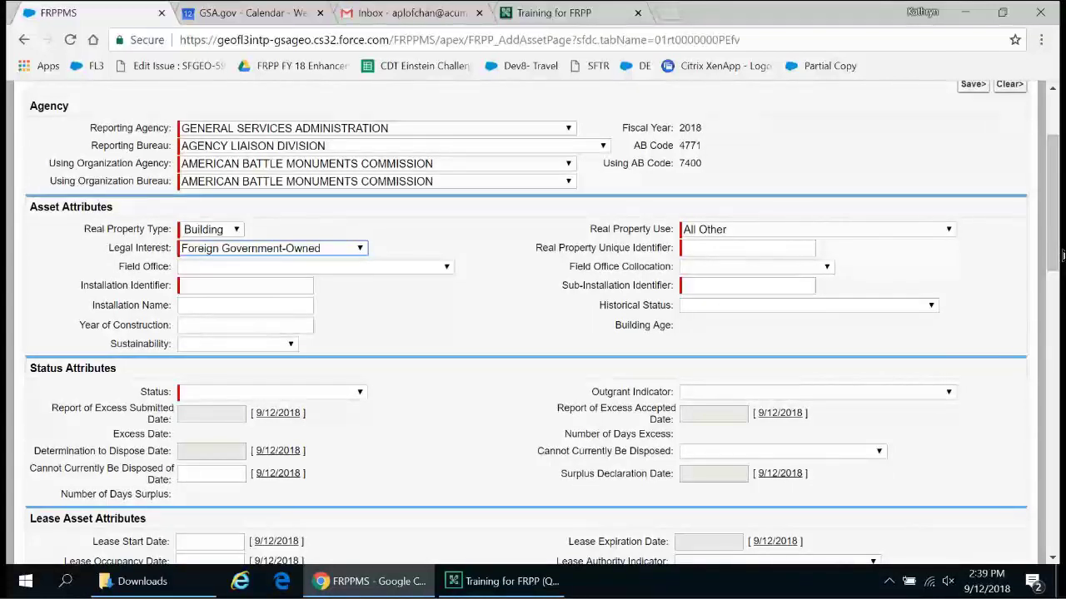
key("alt+Down")
key("Down")
key("Return")
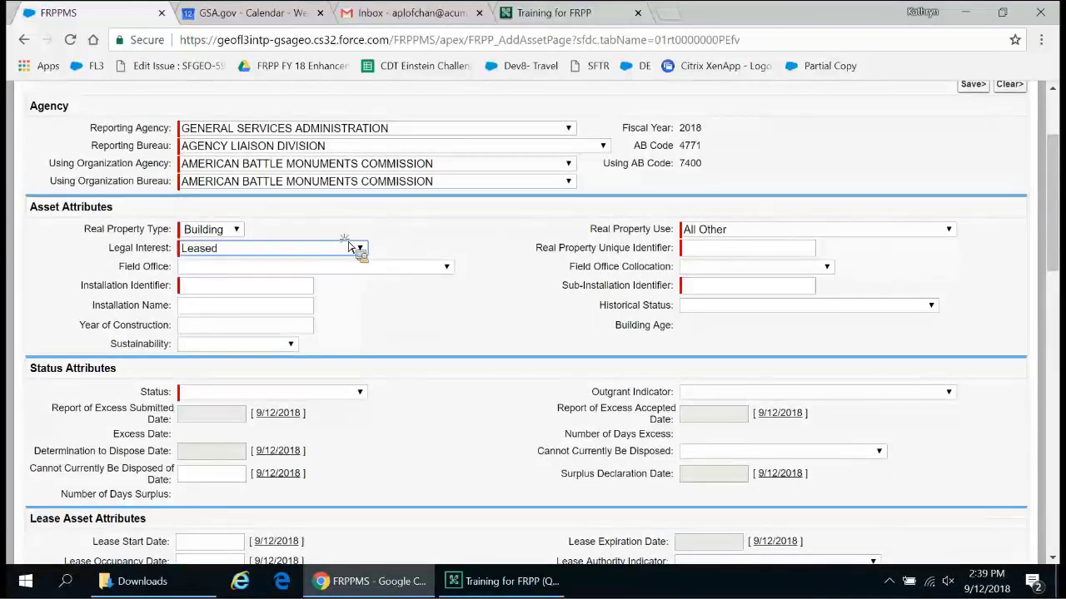
Enter 1234 as the real property unique identifier and 124 as both the installation and sub-installation identifiers
type("12")
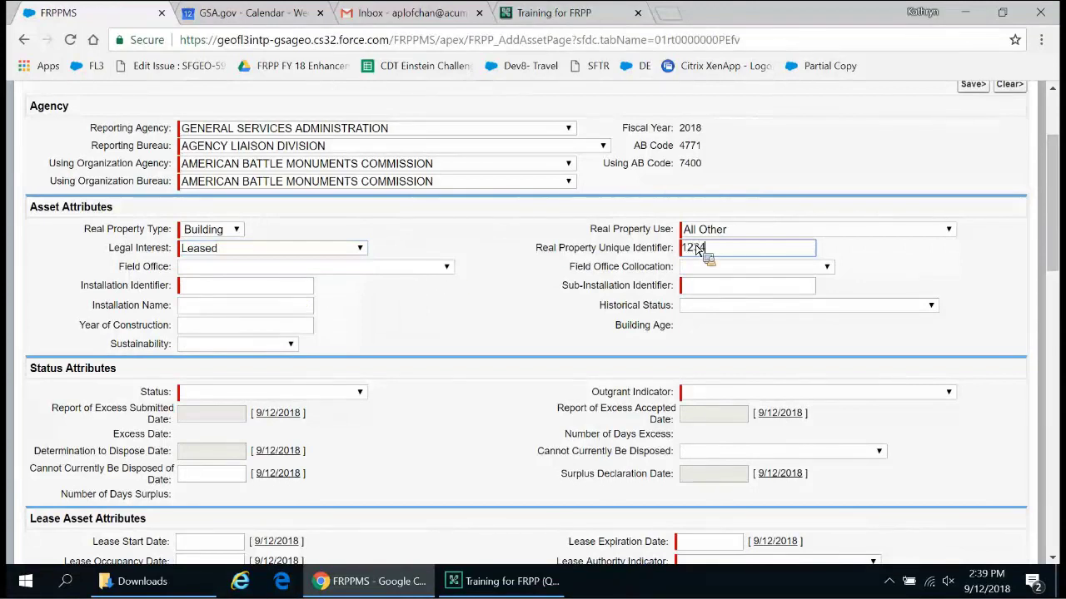
type("34")
key("Tab")
type("124")
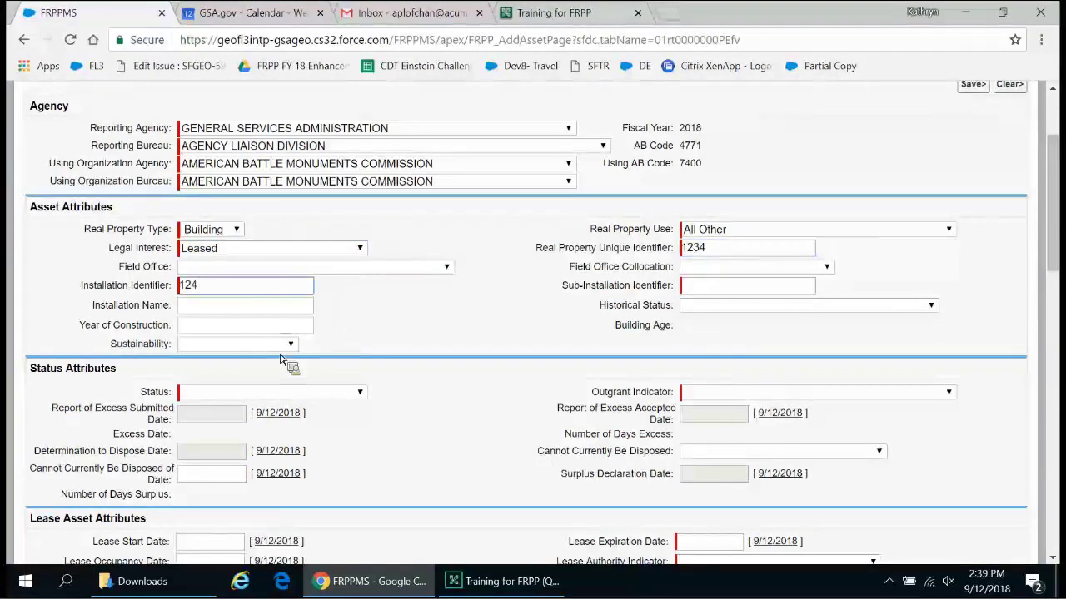
key("Tab")
type("124")
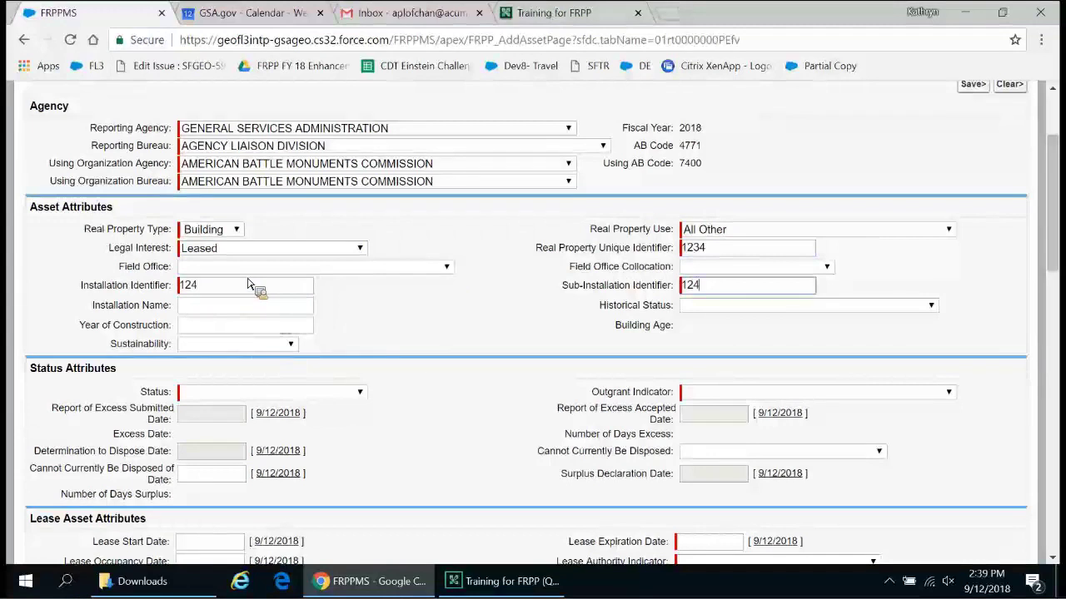
Set the asset's status to Current Mission Need and its outgrant indicator to No
left_click(359, 391)
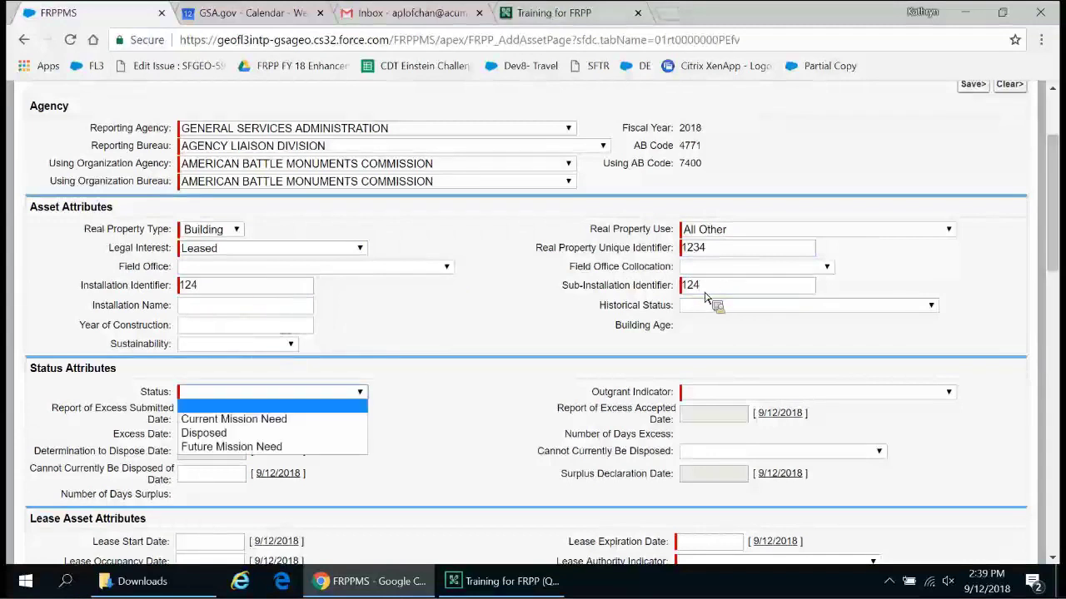
left_click(309, 419)
key("Tab")
key("alt+Down")
key("Return")
Enter 123 as the building's size in square feet
scroll(825, 425, "down", 4)
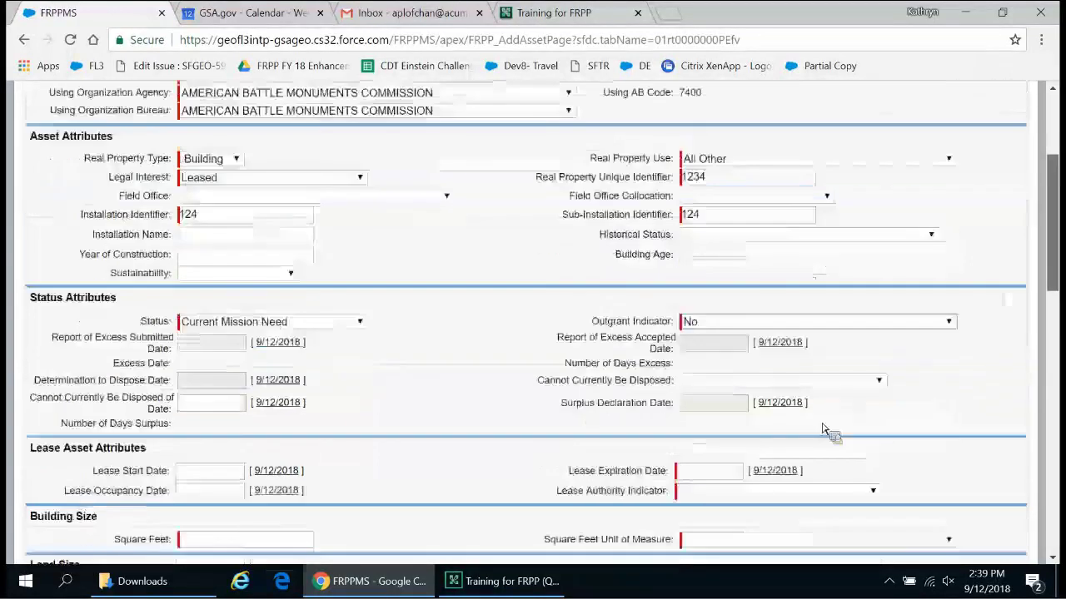
key("Tab")
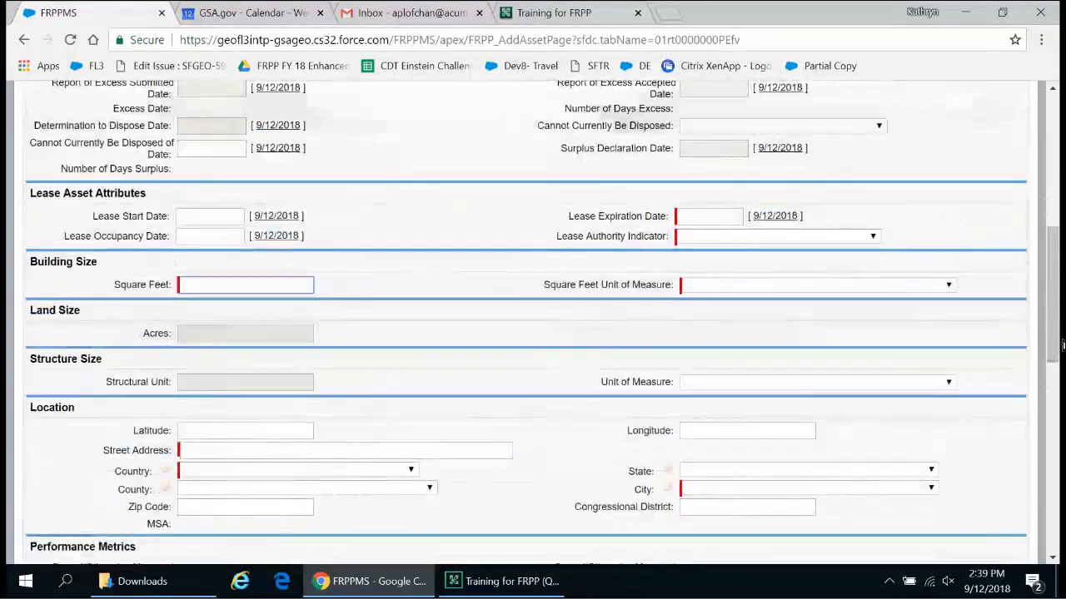
type("123")
Set the lease to run 9/12/2018 to 9/13/2018 under Categorical Space authority, and the square feet unit of measure to Rentable Square Feet
left_click(210, 215)
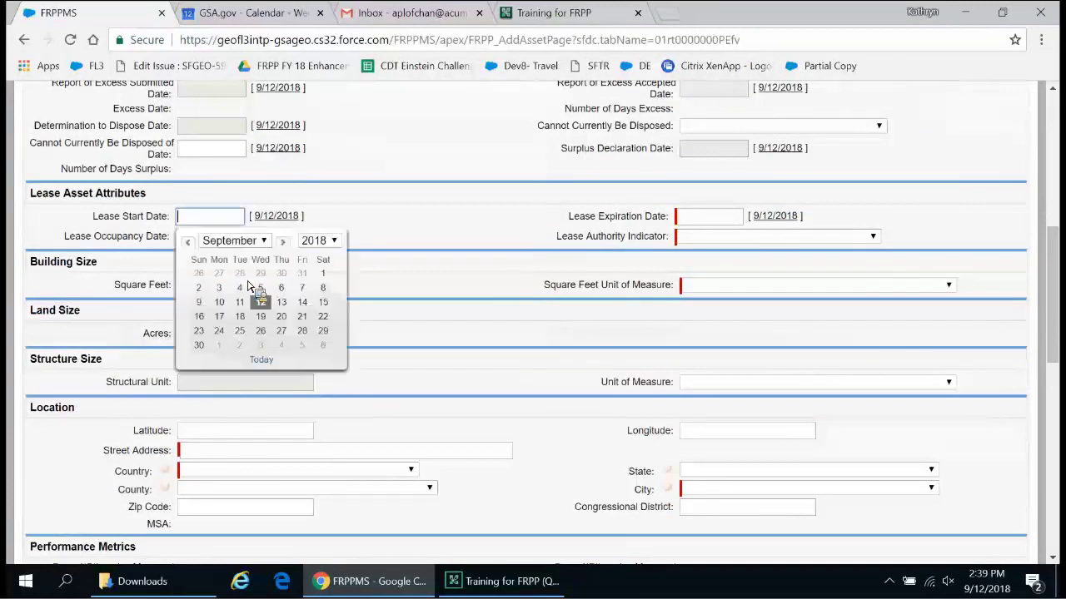
left_click(258, 299)
key("Tab")
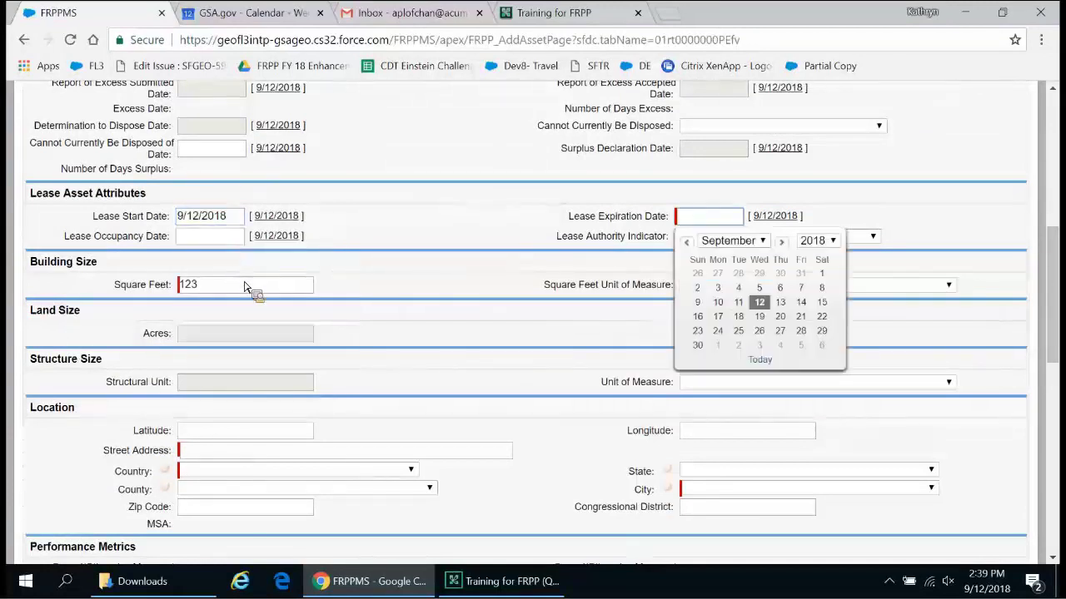
left_click(775, 302)
left_click(754, 236)
left_click(722, 261)
left_click(721, 285)
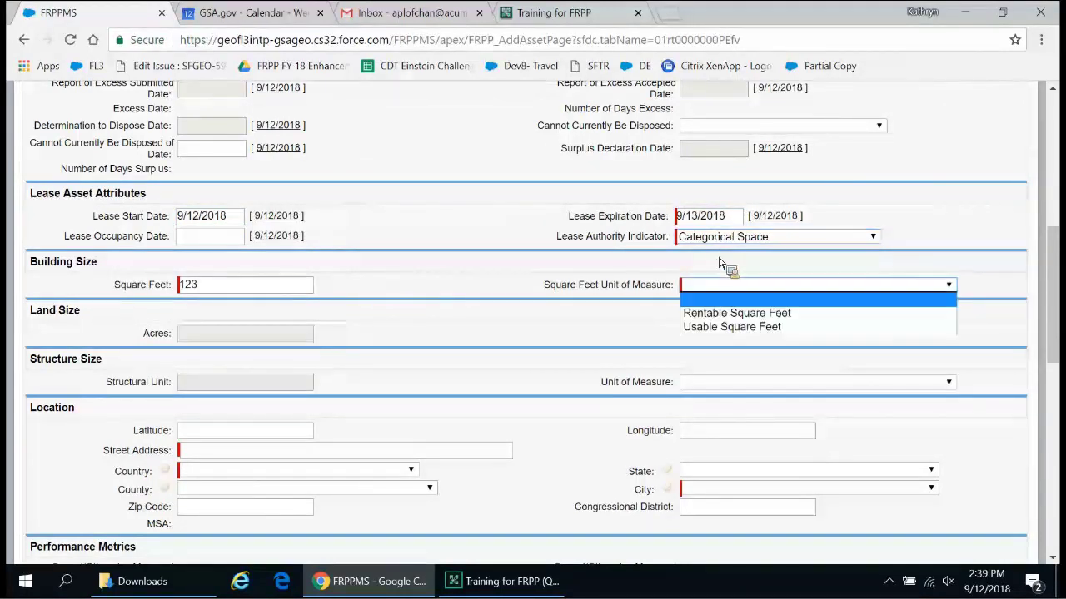
left_click(722, 303)
Enter the asset's street address and set its country to United States
scroll(832, 317, "down", 3)
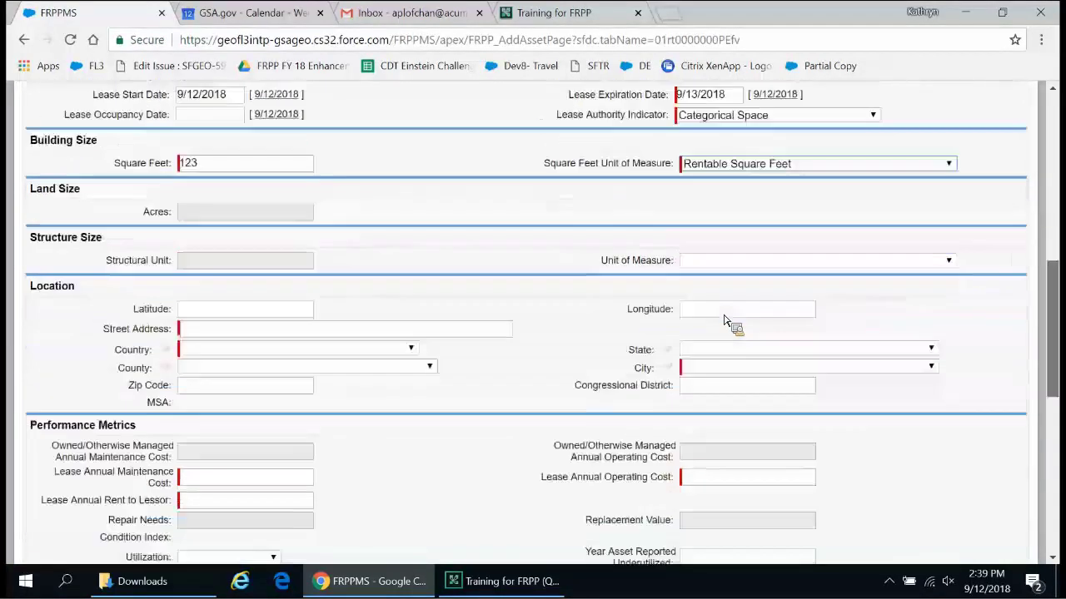
left_click(499, 256)
type("123")
key("Tab")
key("alt+Down")
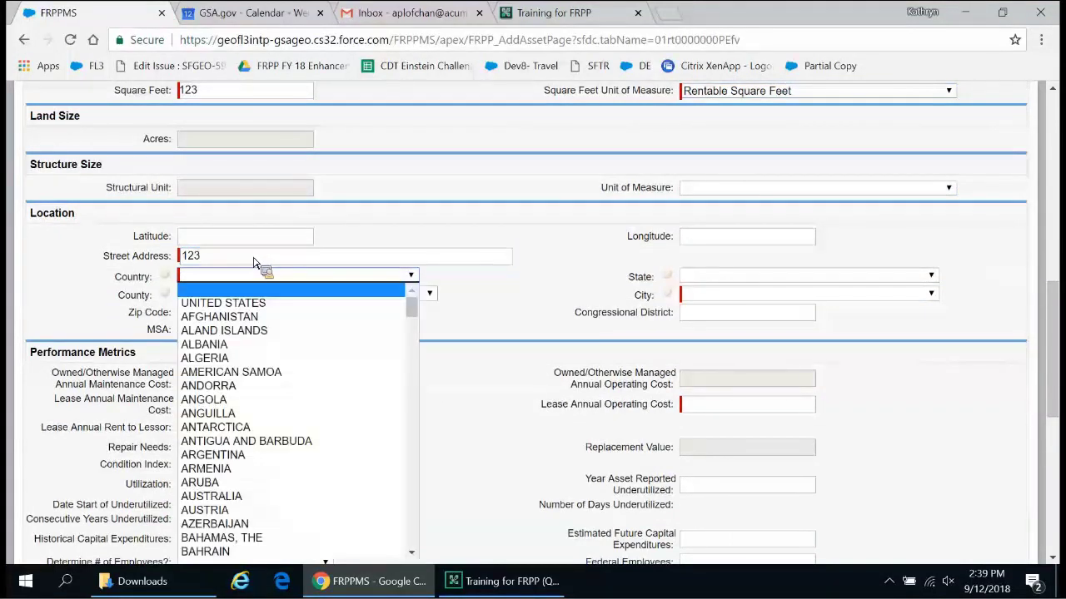
key("Down")
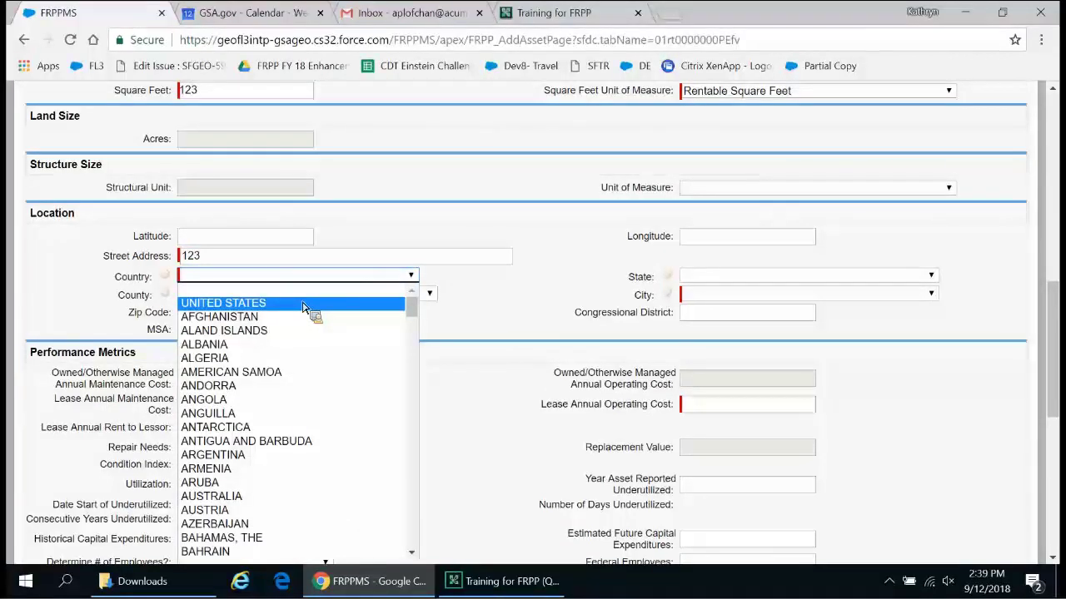
left_click(303, 308)
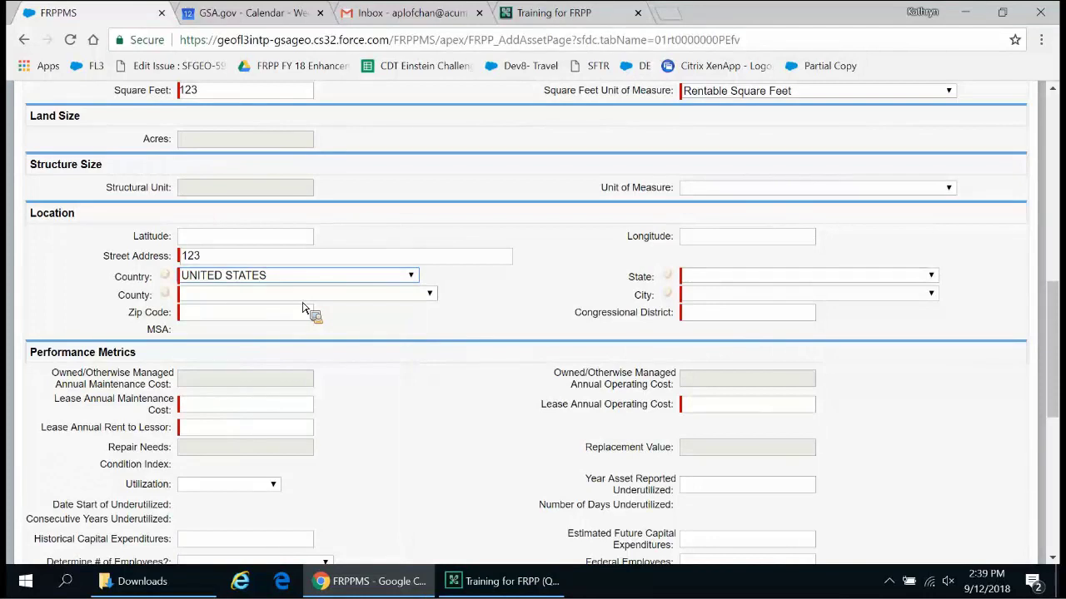
Set the asset's state to Alabama and its county to Autauga
left_click(756, 283)
key("Down")
left_click(718, 283)
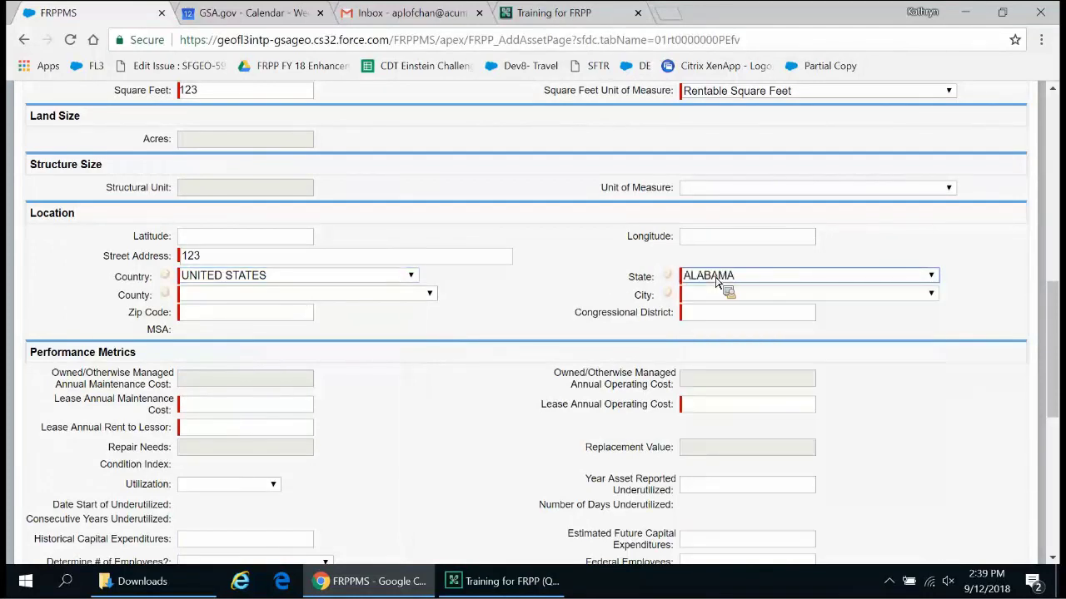
left_click(411, 297)
key("Down")
key("Down")
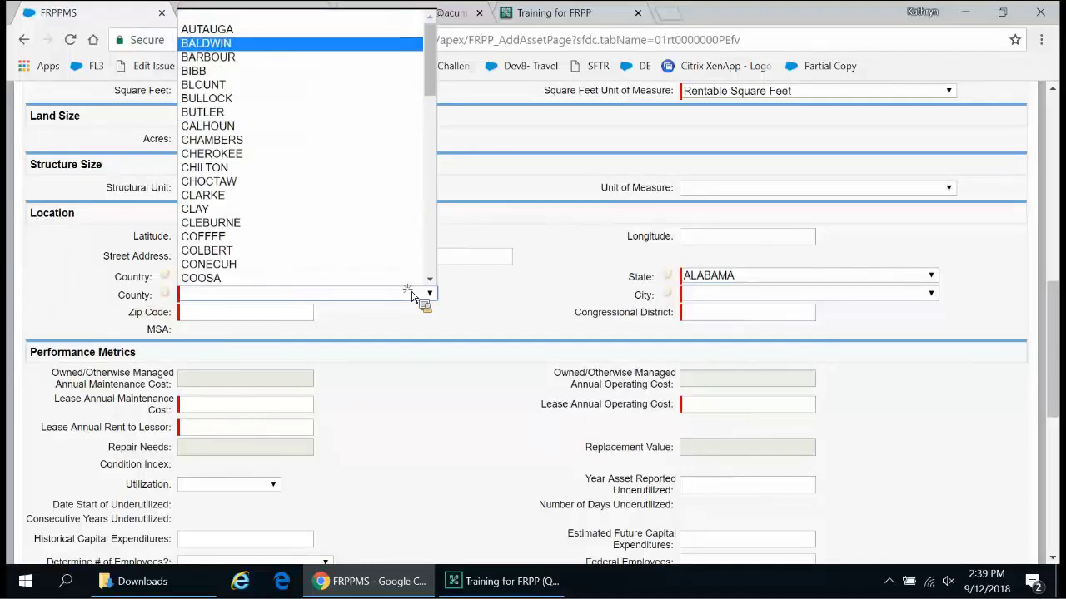
key("Up")
key("Return")
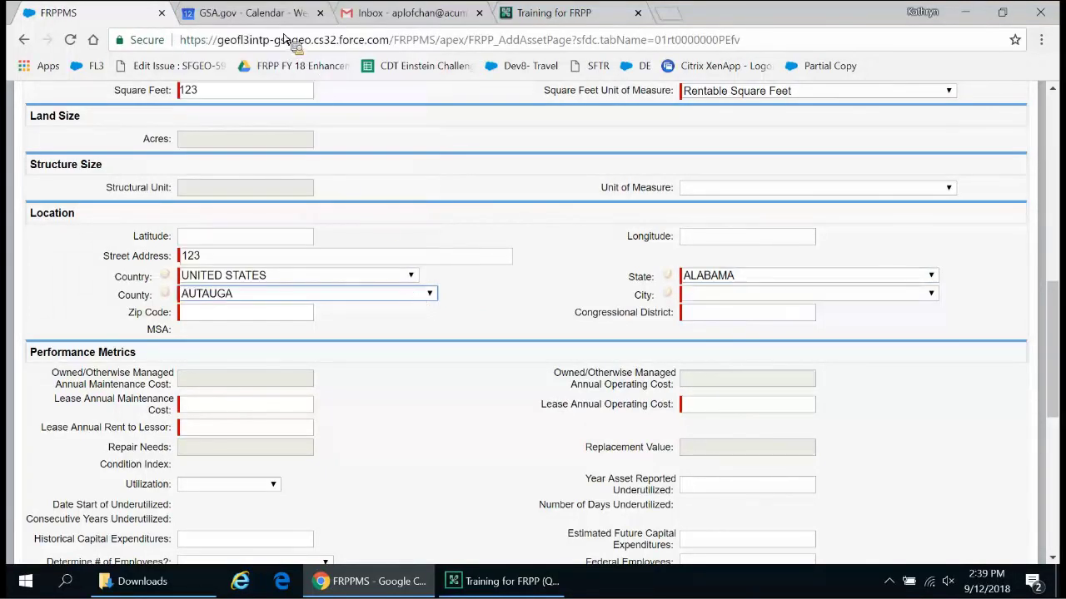
Complete the location with Autaugaville as the city, the zip code, and congressional district 1
left_click(807, 292)
key("Down")
key("Return")
key("Tab")
type("12345")
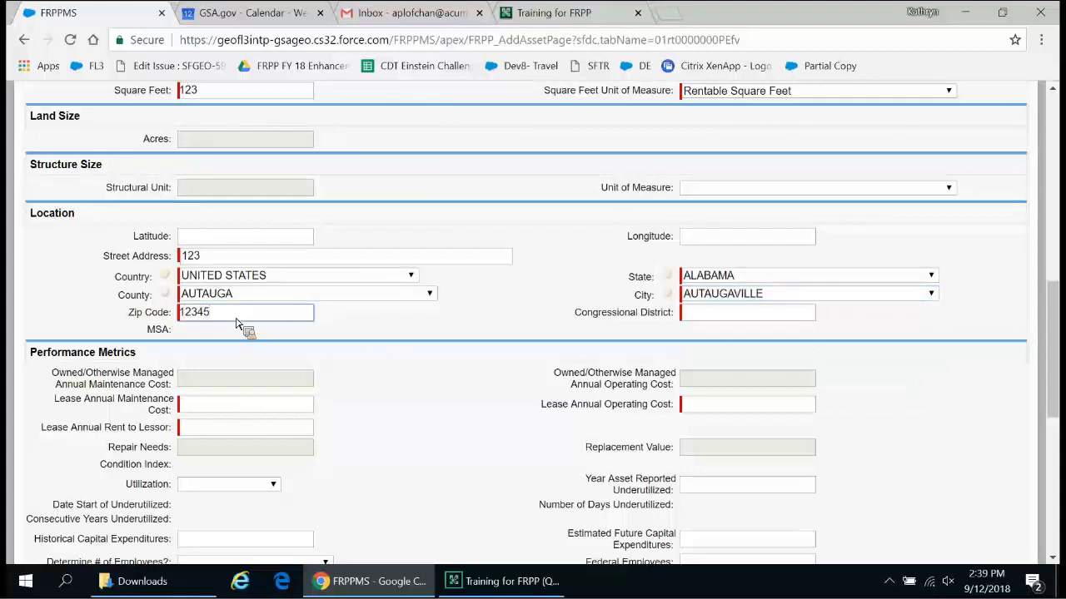
key("Tab")
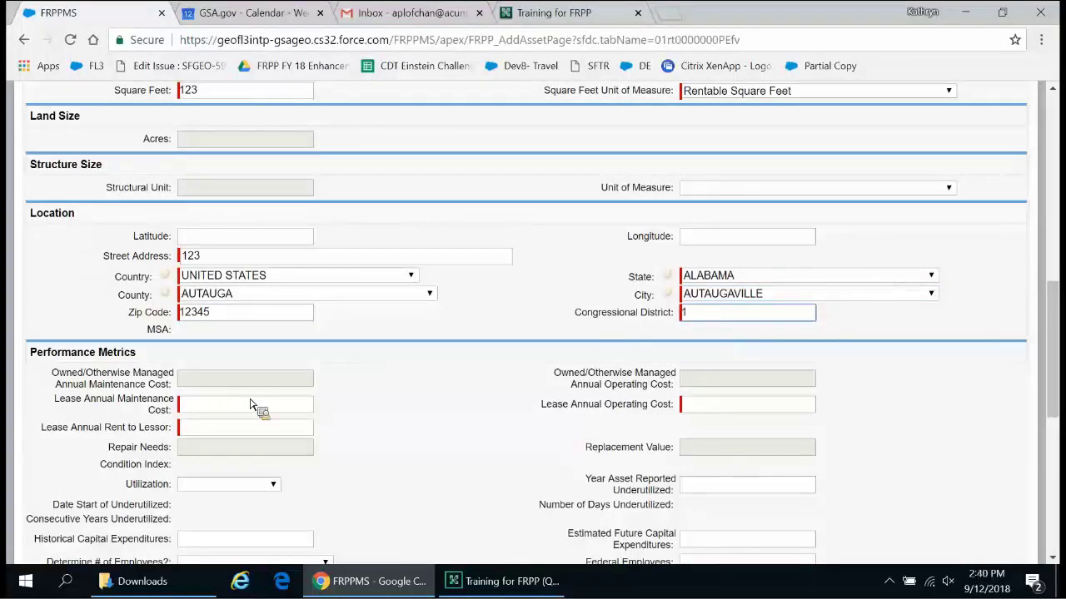
scroll(1011, 341, "down", 1)
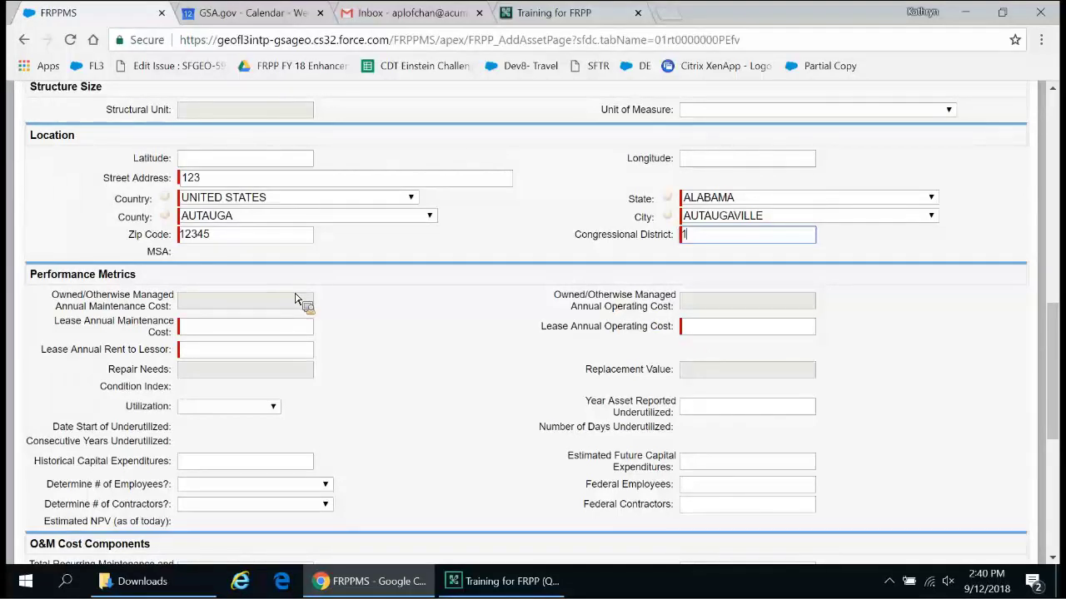
Set the lease annual maintenance cost to 1234, annual rent to lessor to 1243, and annual operating cost to 123
scroll(399, 316, "up", 7)
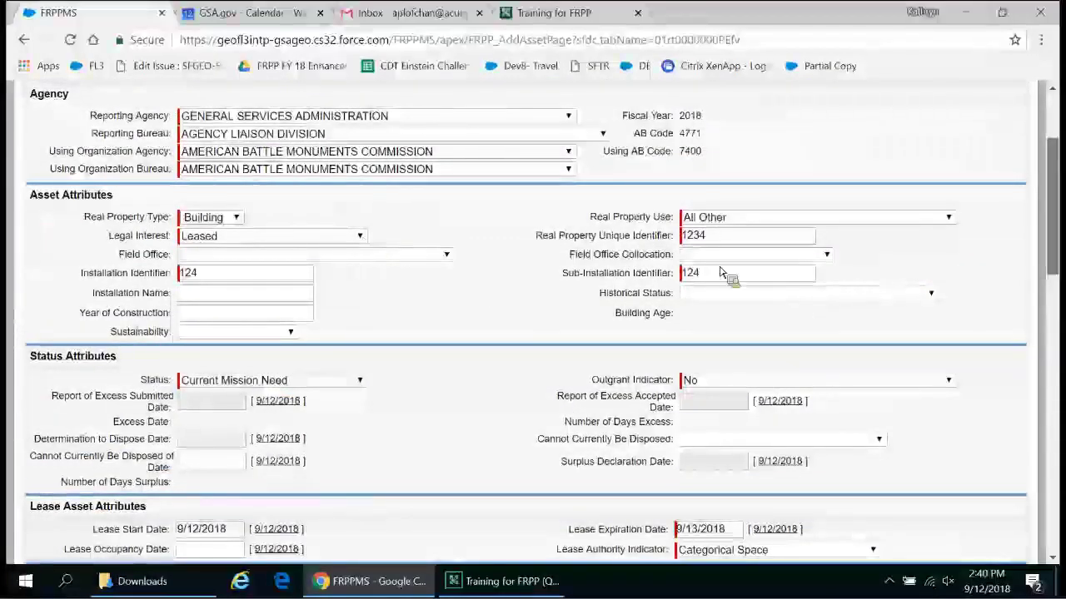
scroll(975, 286, "down", 8)
left_click(1059, 387)
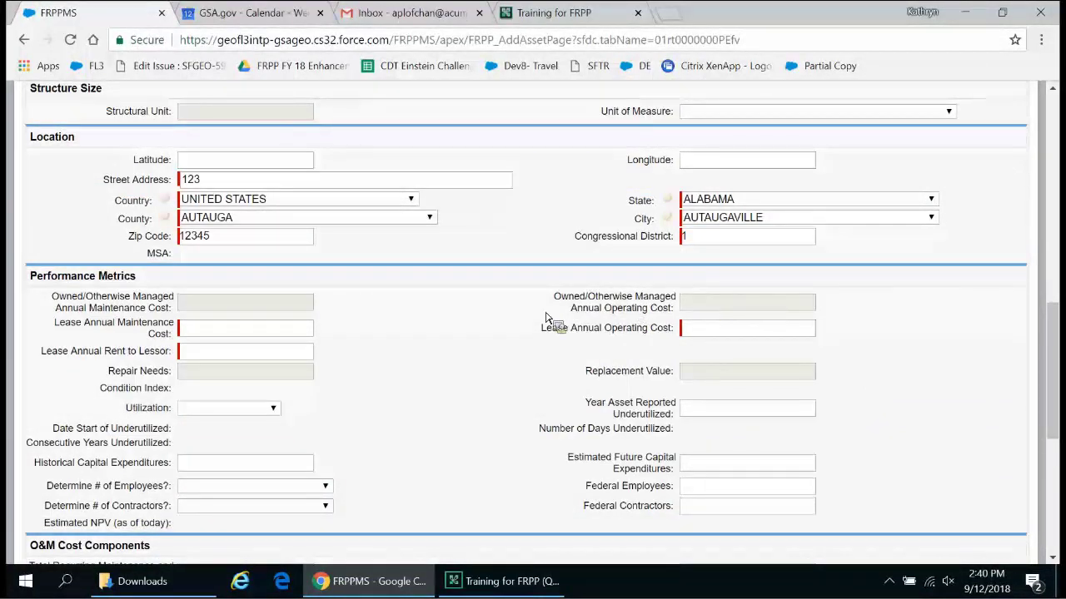
left_click(310, 333)
type("1234")
left_click(266, 345)
type("1243")
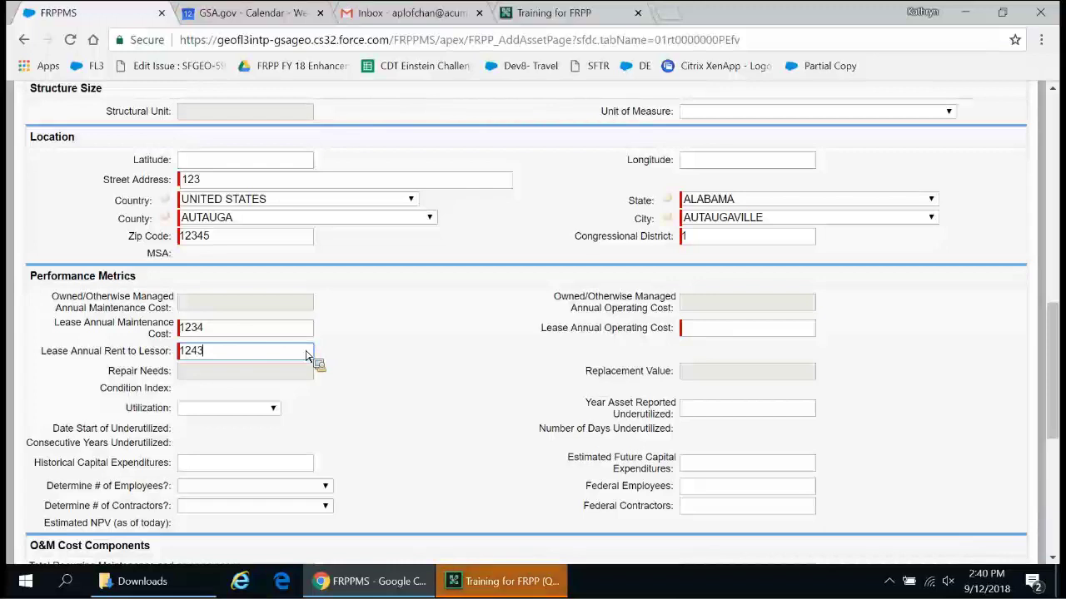
left_click(736, 332)
type("123")
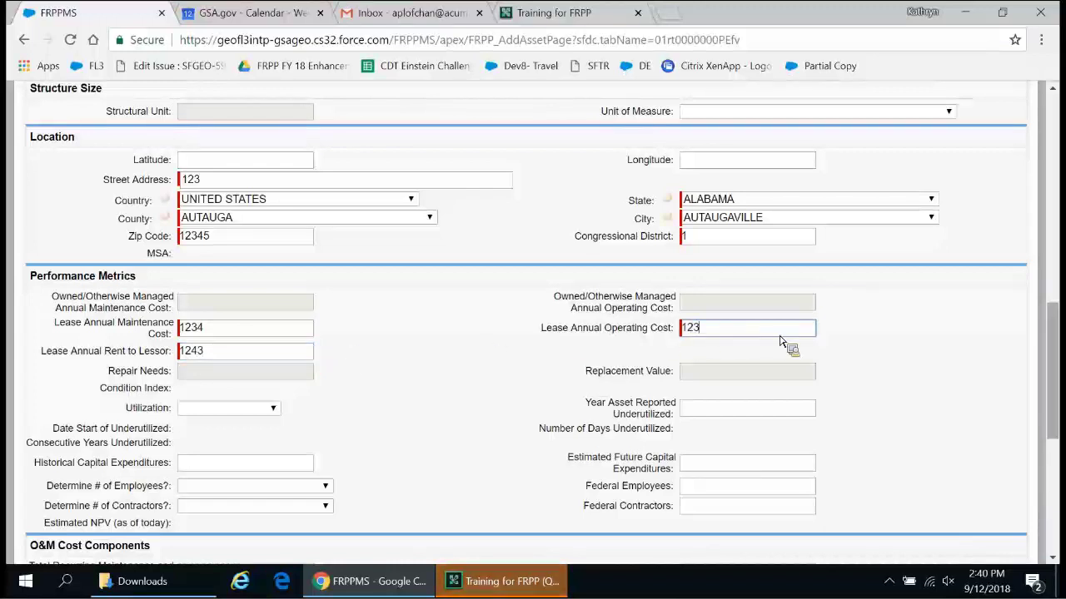
In the other asset attributes, set both Is Asset Excluded and Real Property to No
scroll(983, 369, "down", 1)
scroll(982, 368, "down", 1)
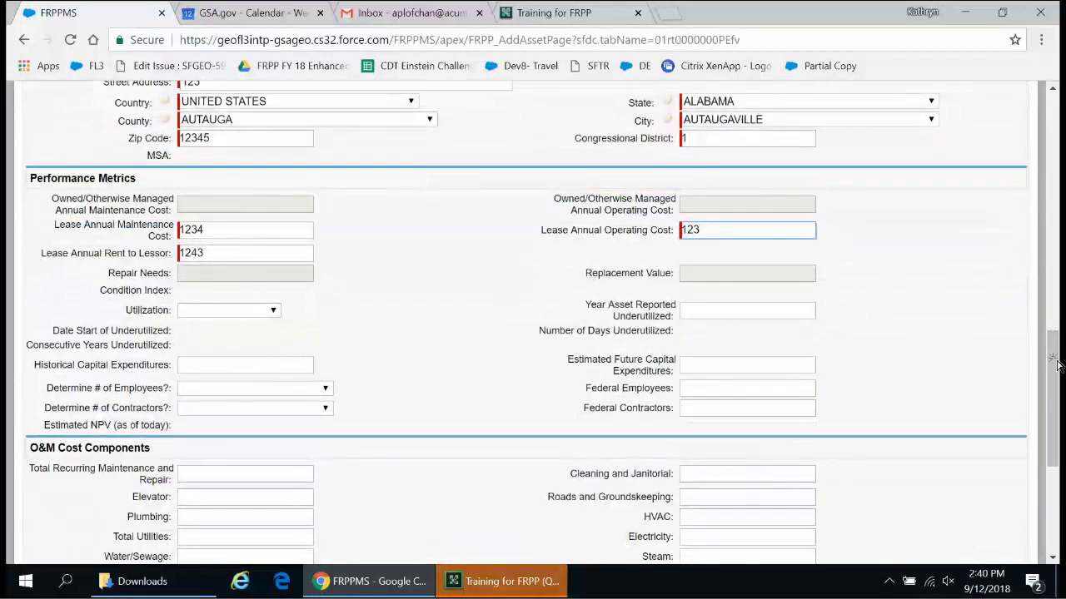
scroll(1060, 387, "down", 6)
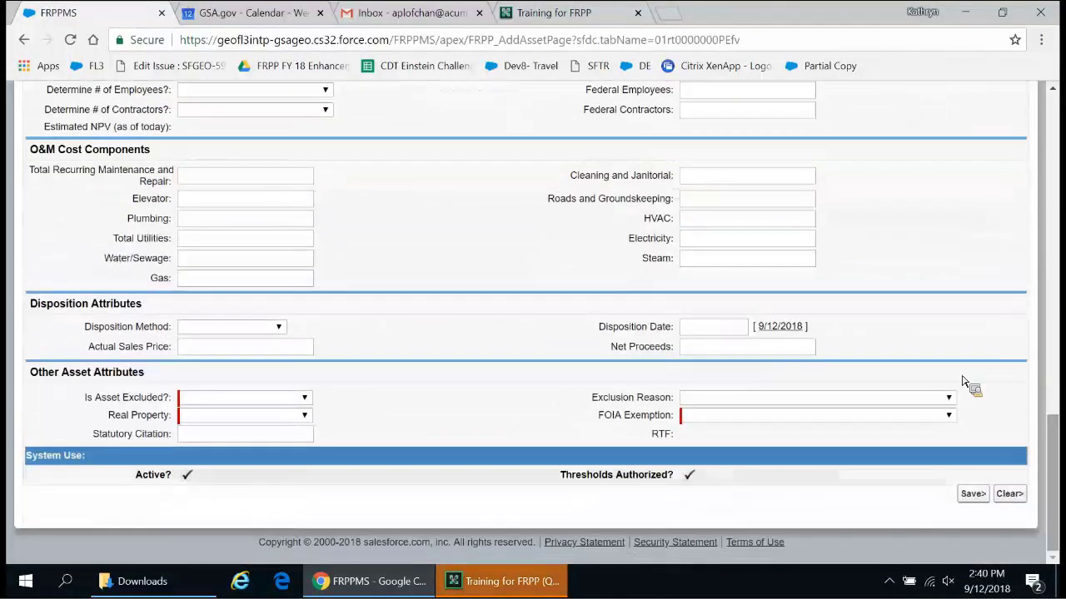
key("alt+Down")
key("Down")
key("Return")
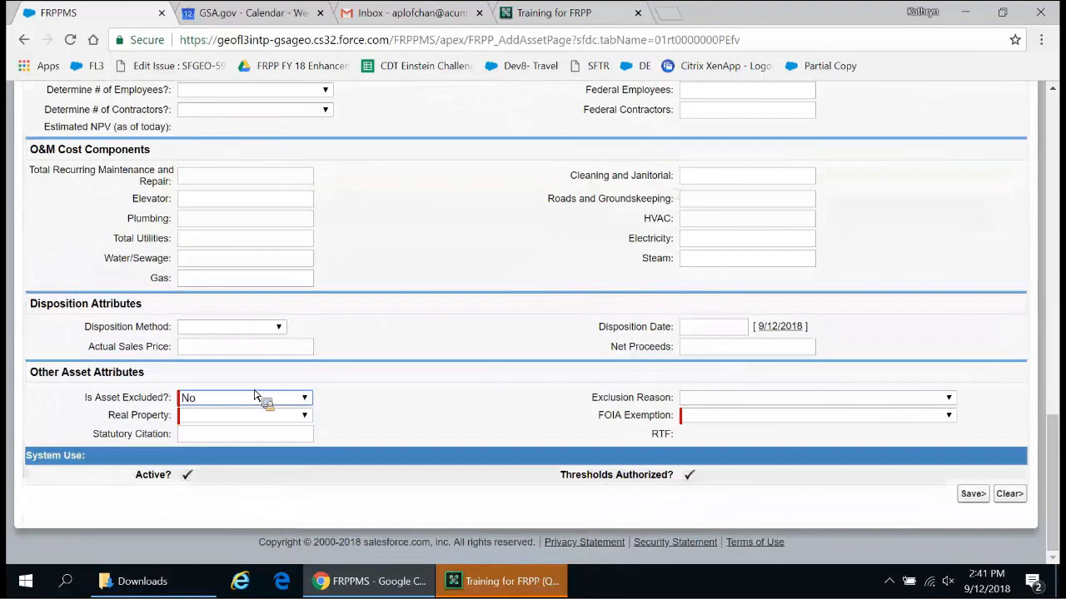
key("Tab")
key("alt+Down")
left_click(269, 442)
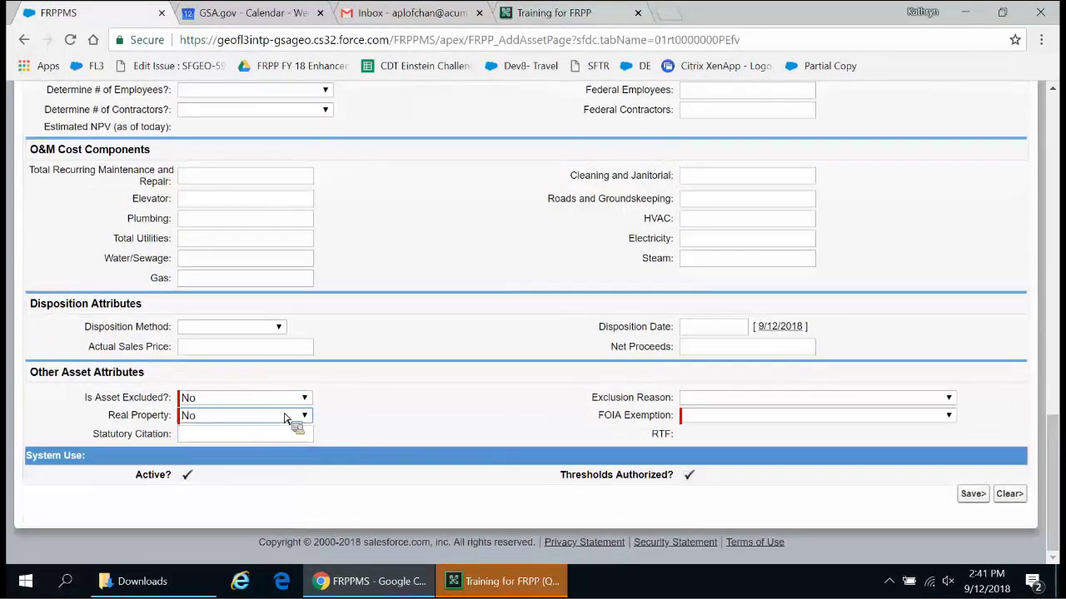
Set the FOIA exemption to Internal Personnel Rules and save the new asset
left_click(753, 416)
key("Up")
key("Up")
key("Up")
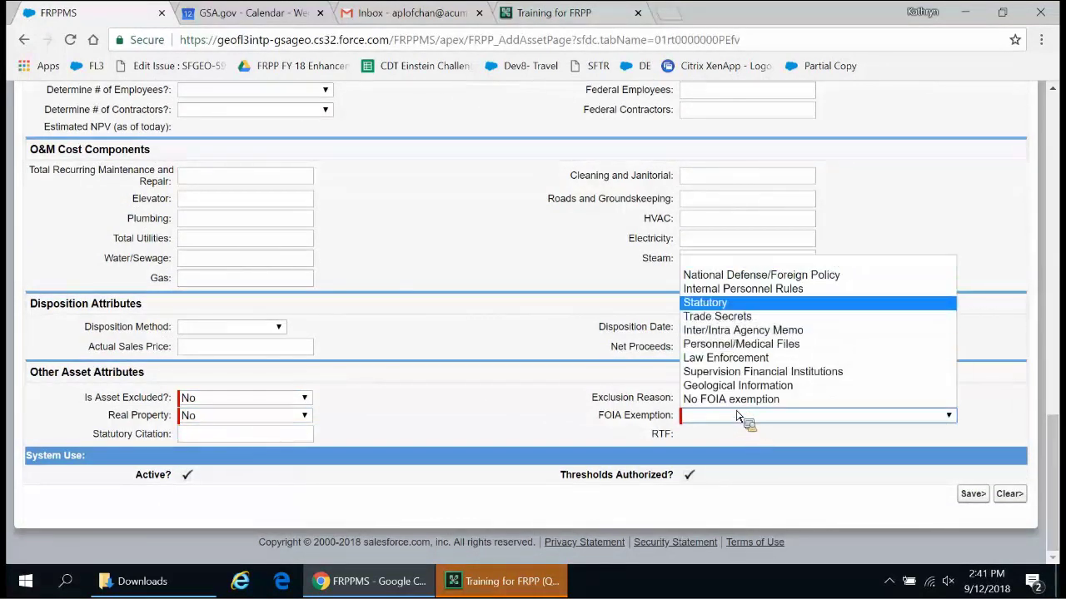
key("Return")
key("alt+Down")
key("Down")
key("Up")
key("Up")
key("Return")
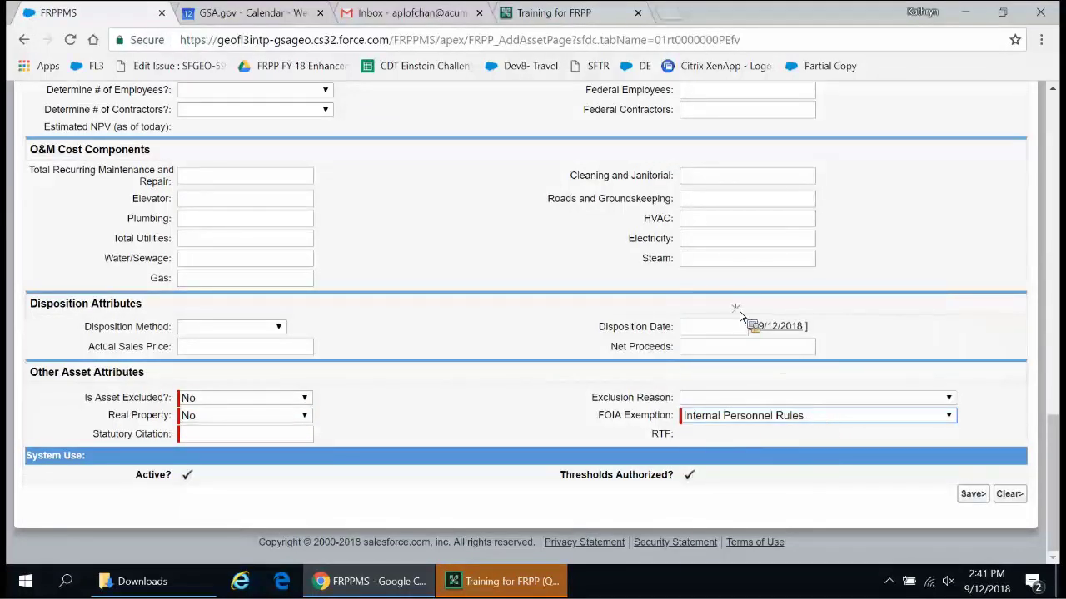
left_click(972, 494)
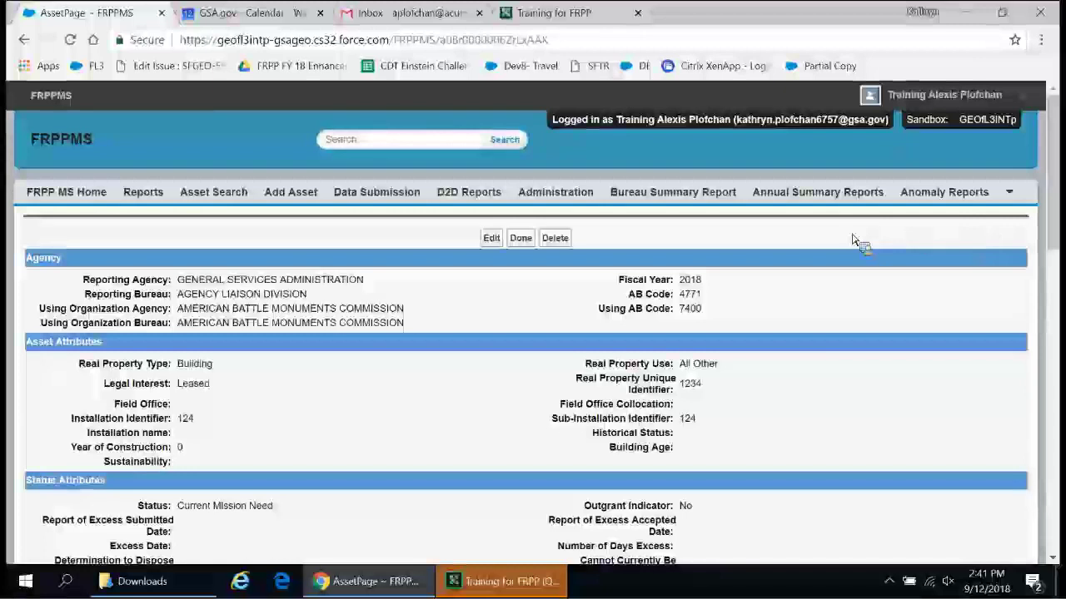
Delete the newly saved asset record, confirming the deletion, and open the Asset Search page
left_click_drag(1053, 239, 1060, 266)
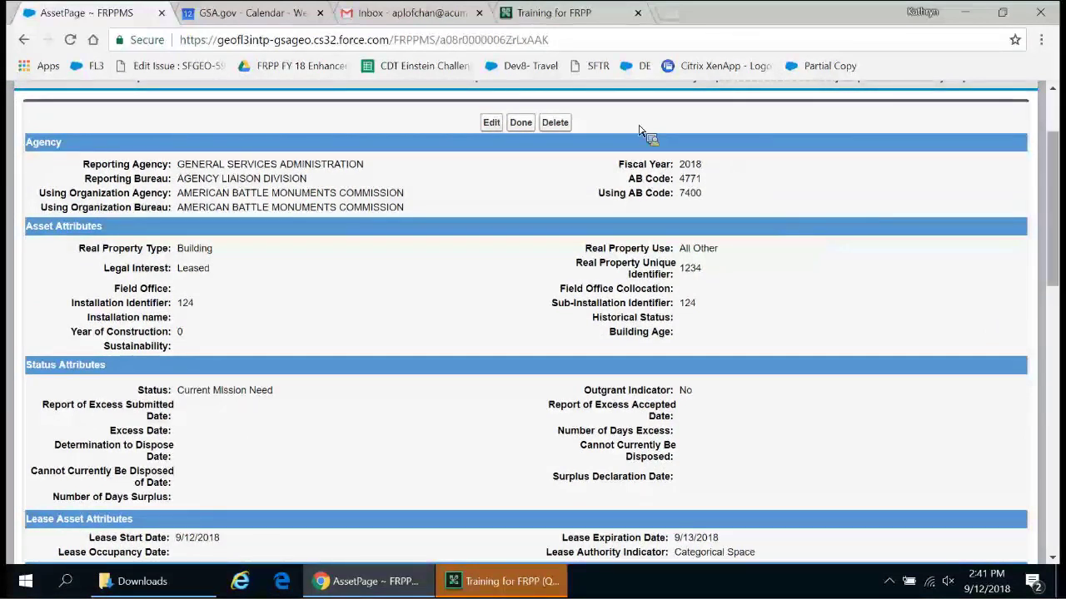
left_click_drag(1062, 154, 1061, 197)
scroll(1062, 200, "up", 1)
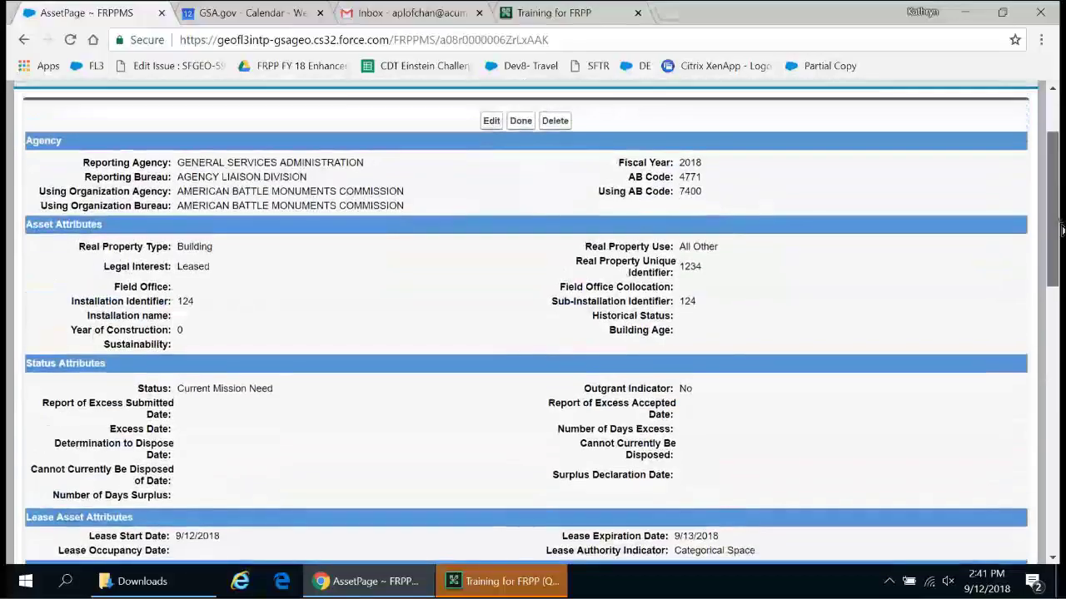
scroll(1061, 199, "up", 2)
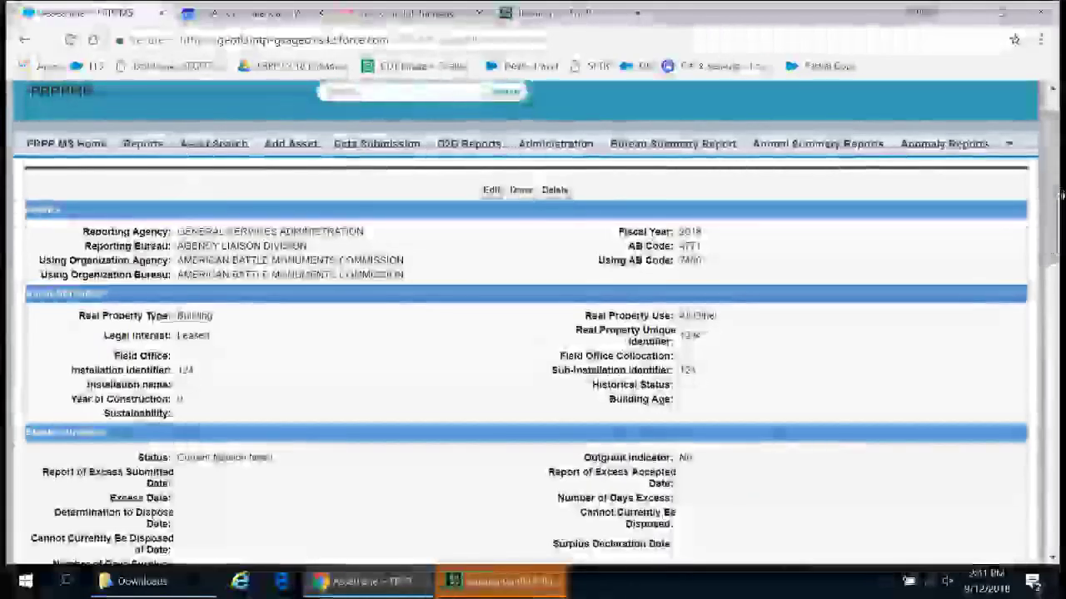
left_click(566, 191)
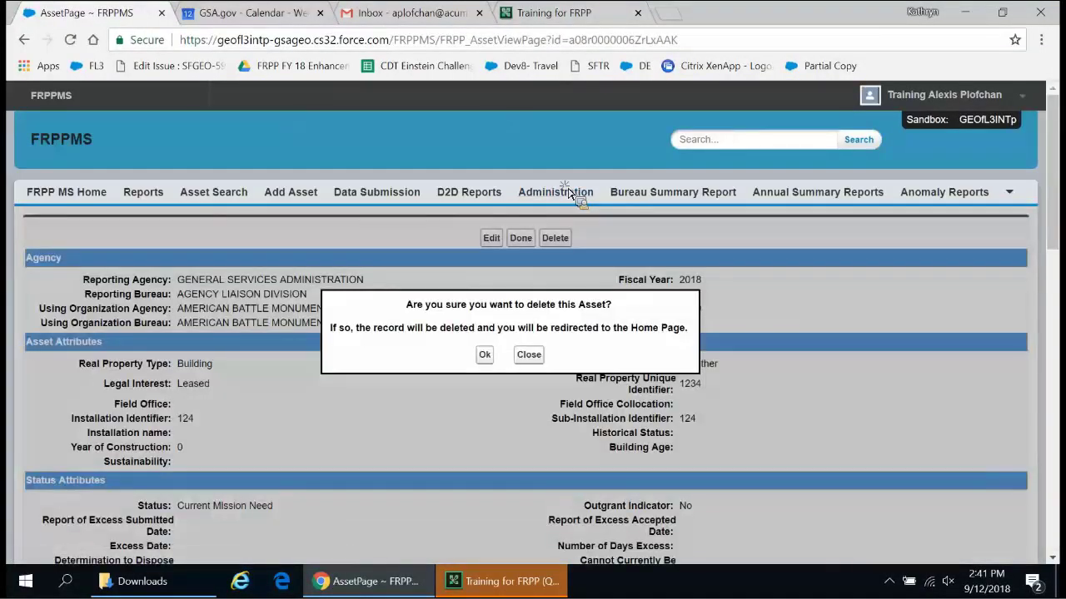
left_click(491, 357)
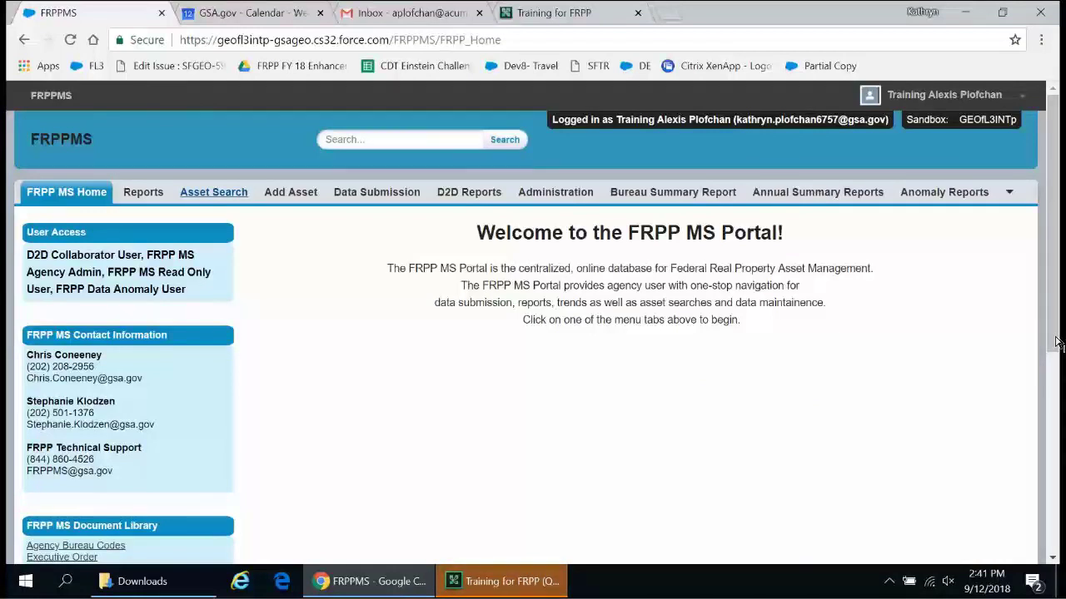
left_click(213, 192)
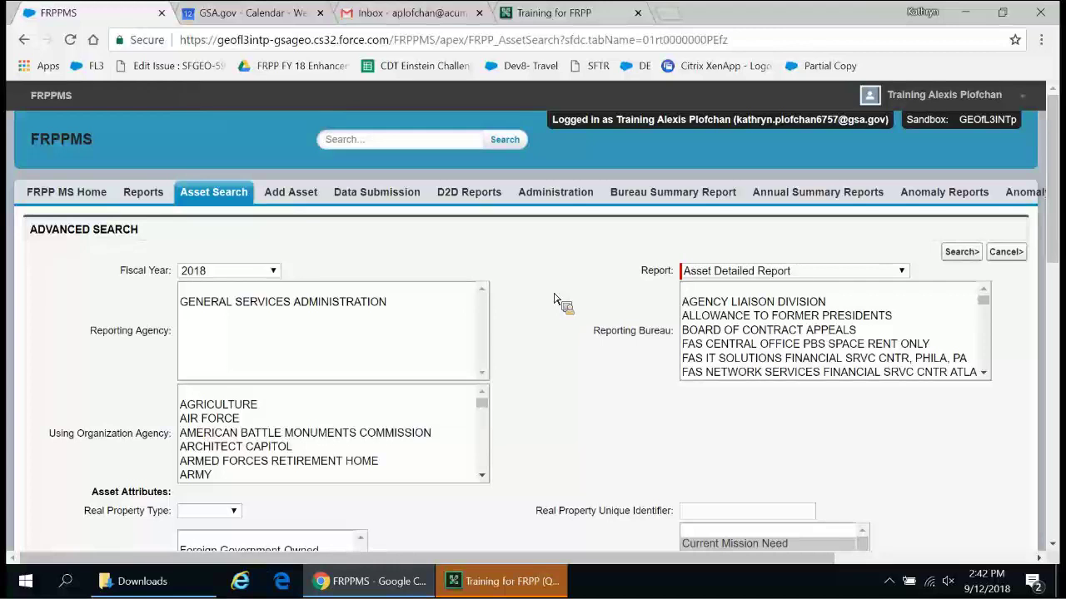
Switch to the training presentation and advance the slideshow to the XML/CSV Data Submission Process Overview slide
left_click(533, 581)
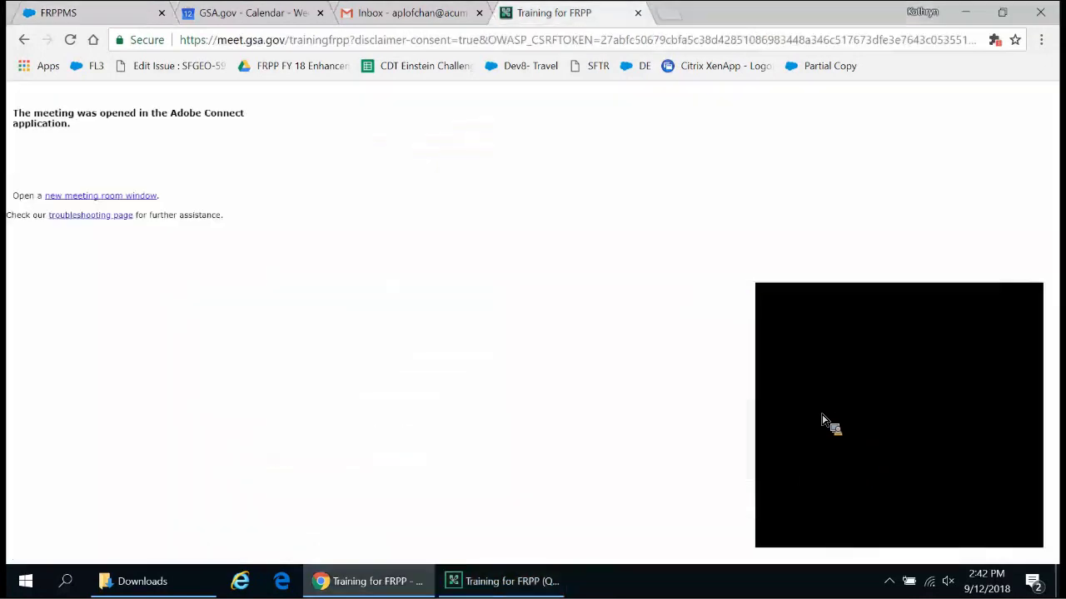
key("ctrl+1")
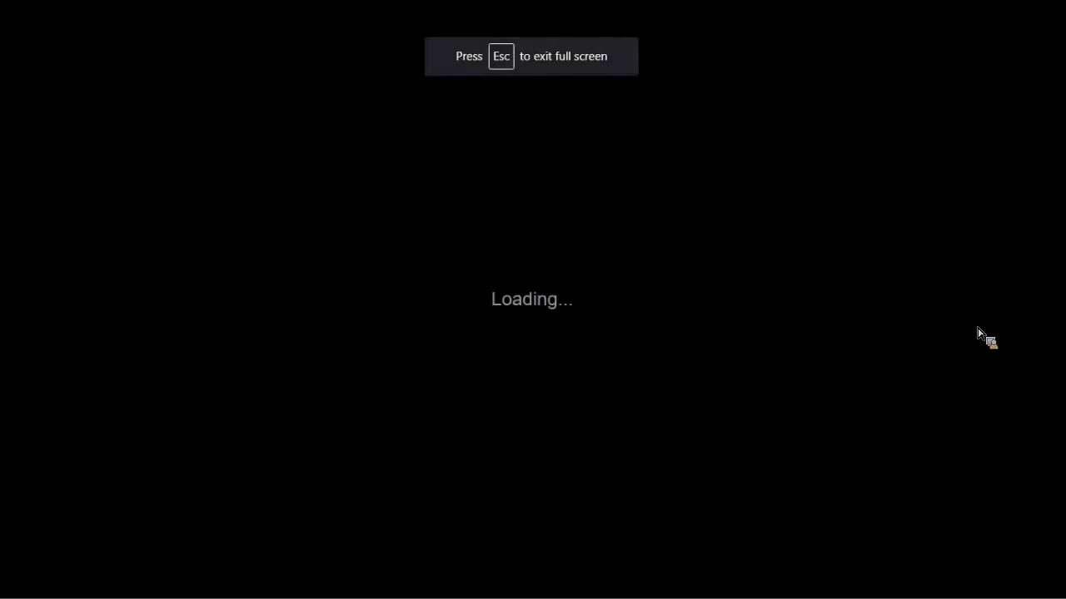
key("Right")
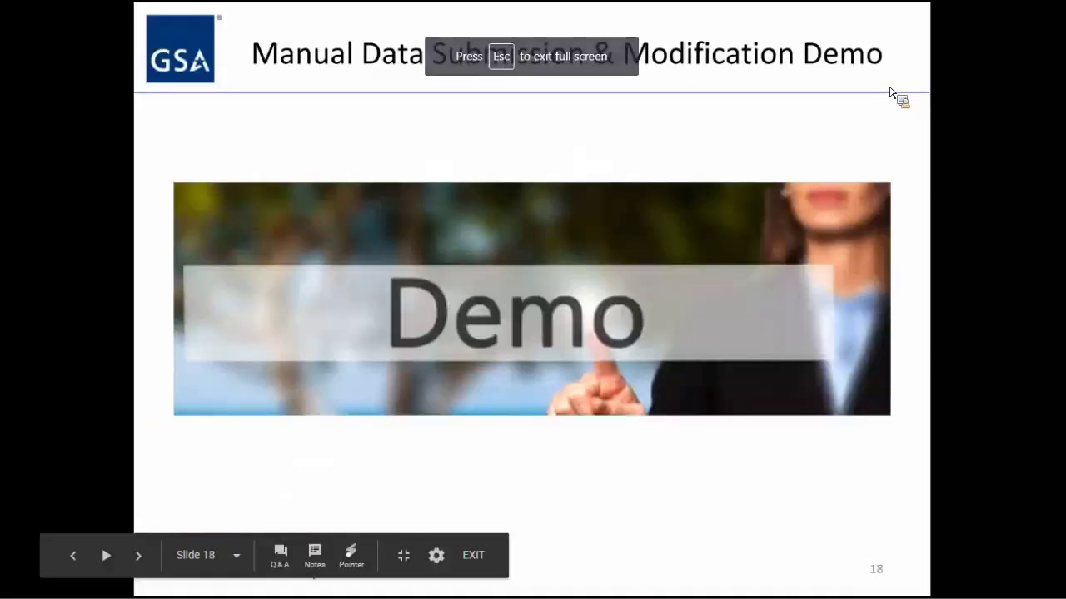
key("Right")
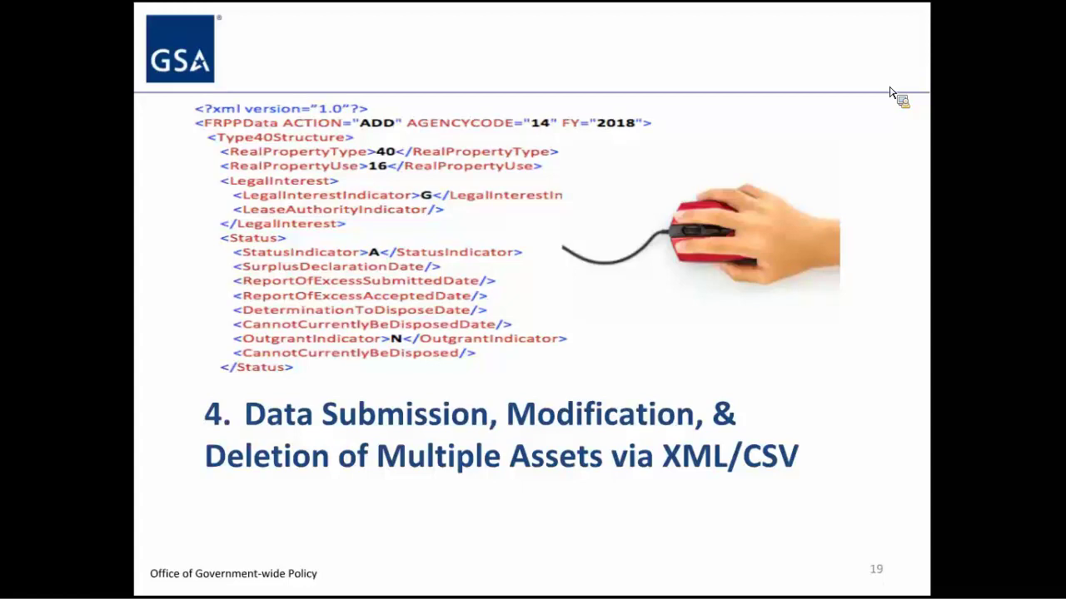
key("Right")
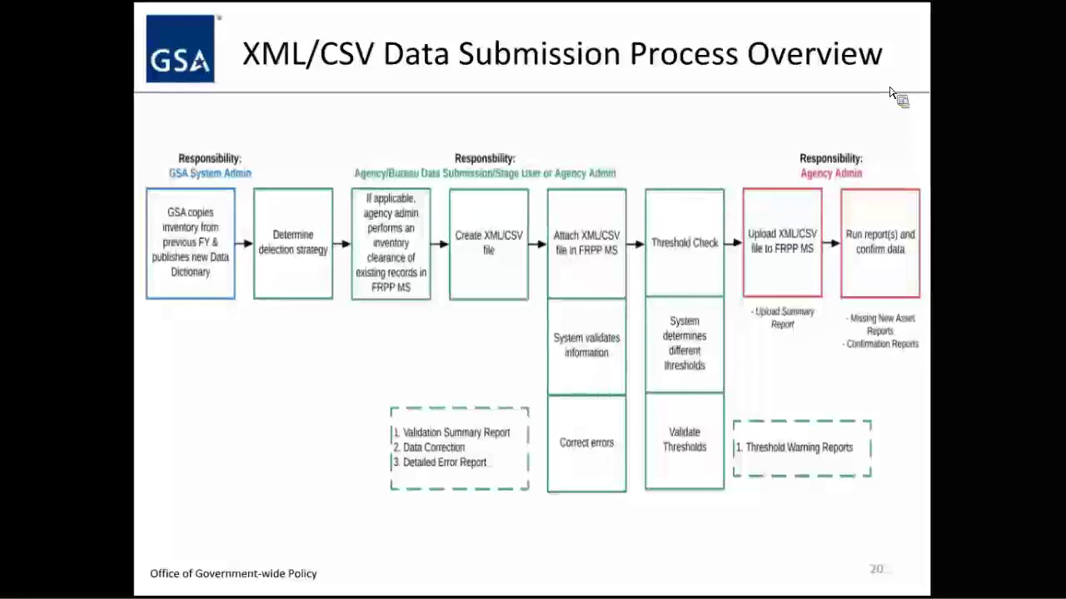
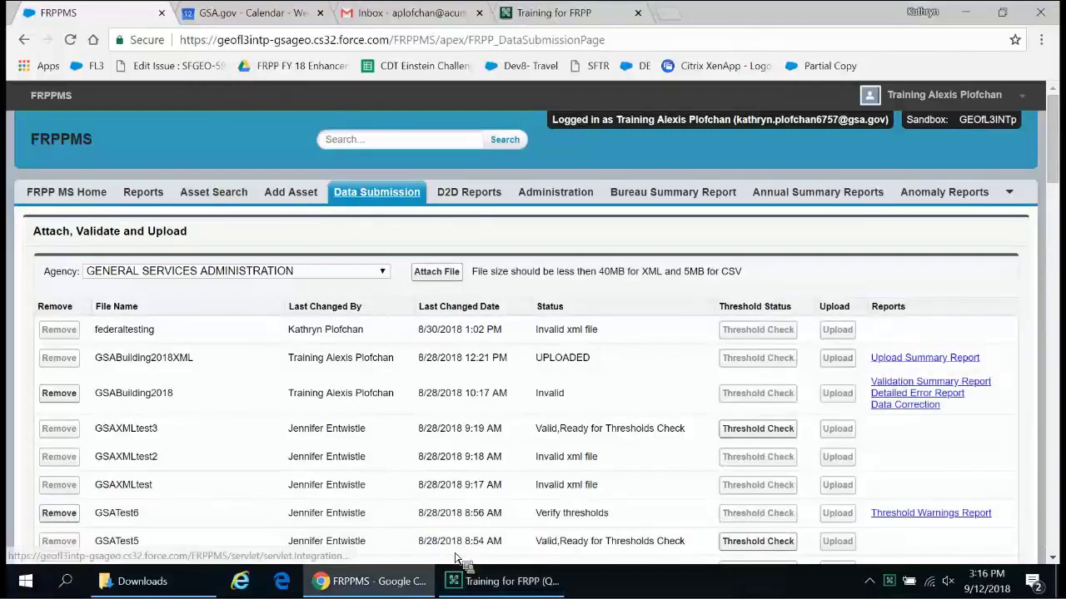
Open the portal's Data Submission page and choose General Services Administration as the agency
left_click(67, 191)
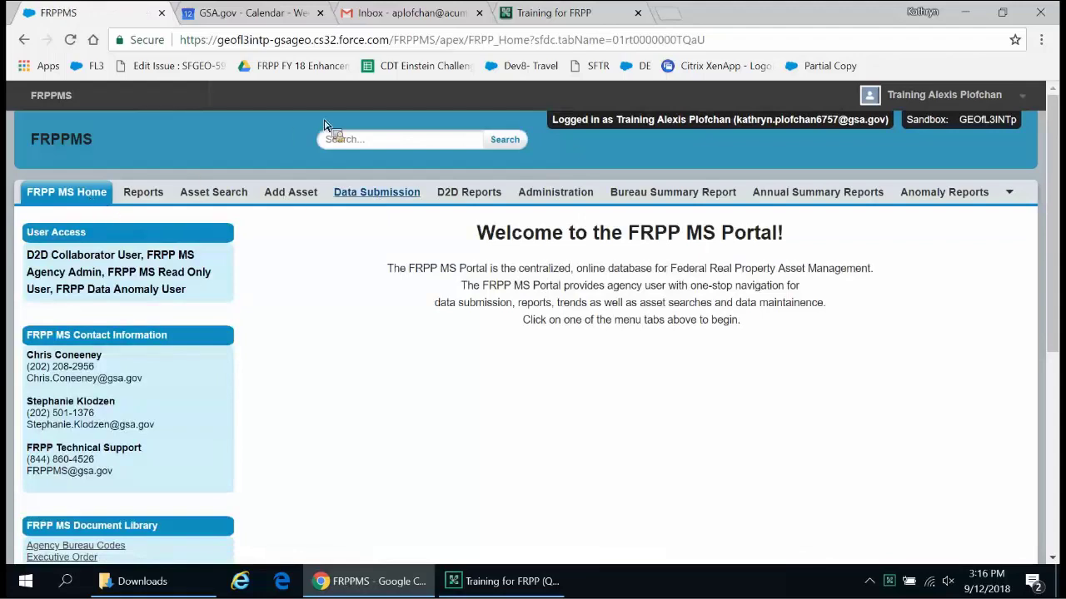
left_click(372, 193)
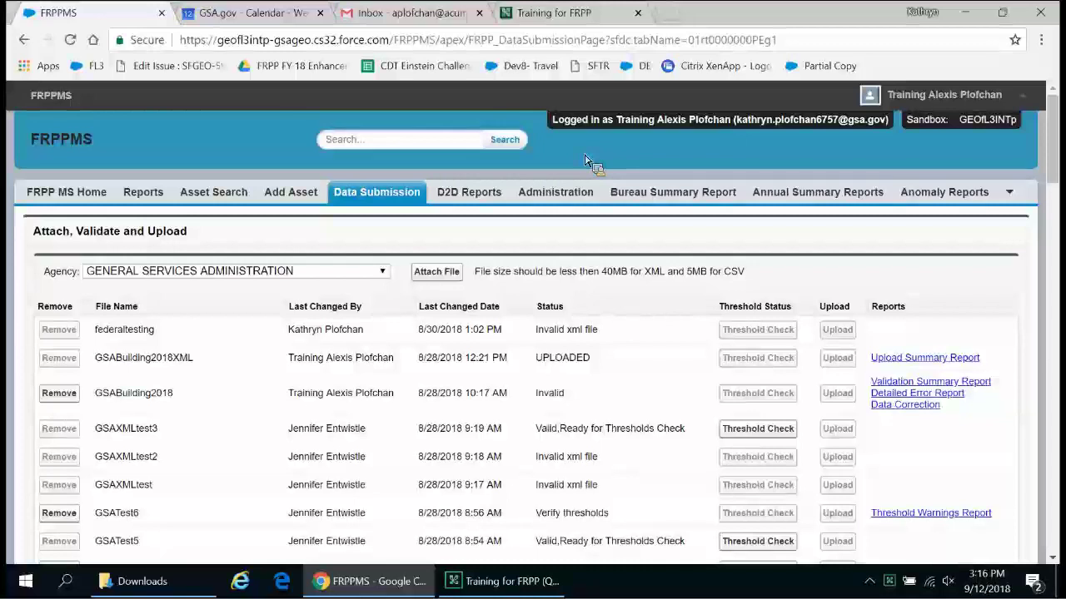
key("alt+Down")
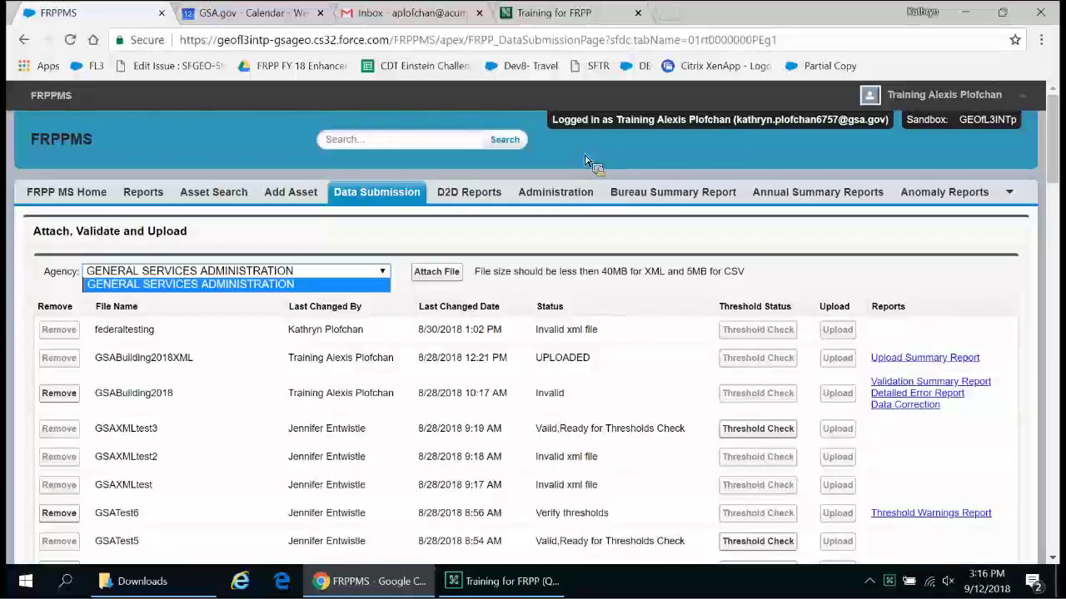
key("Return")
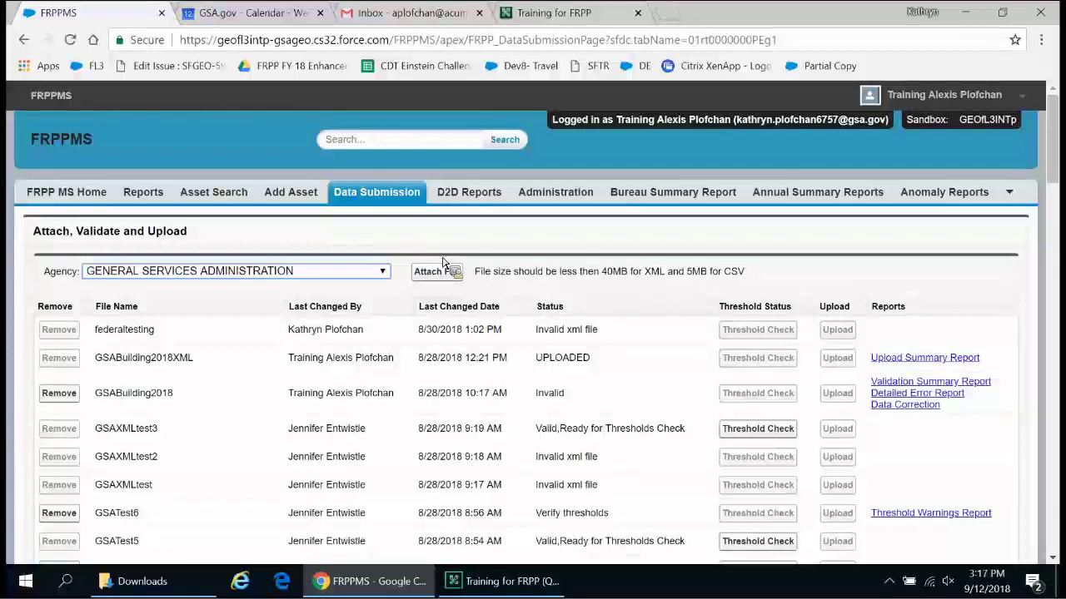
Attach the file GSABuilding2018XML1.xml from the Downloads folder to the data submission
left_click(457, 270)
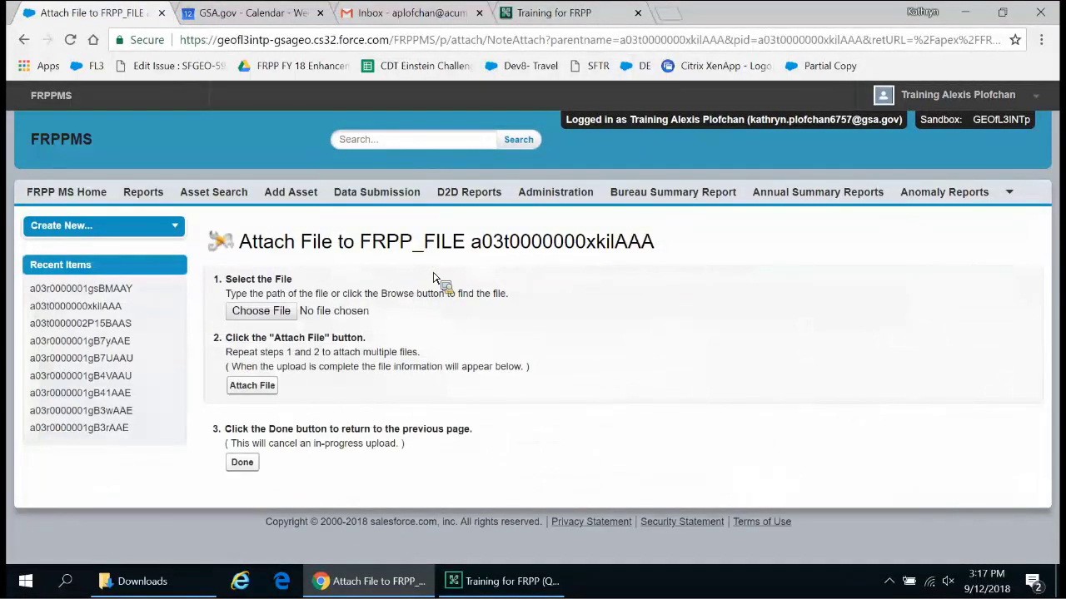
left_click(273, 313)
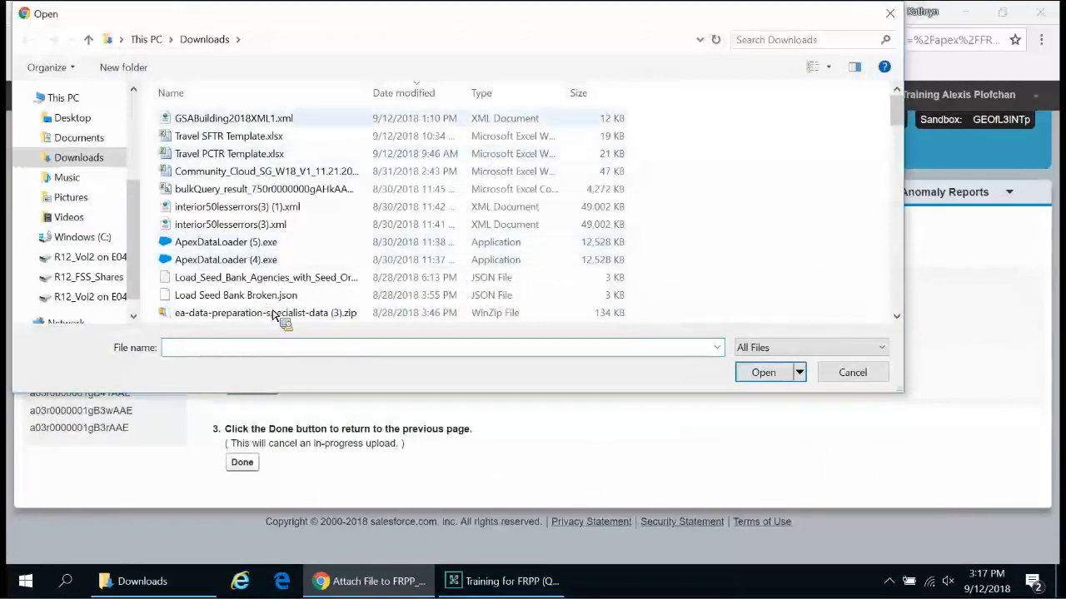
key("Down")
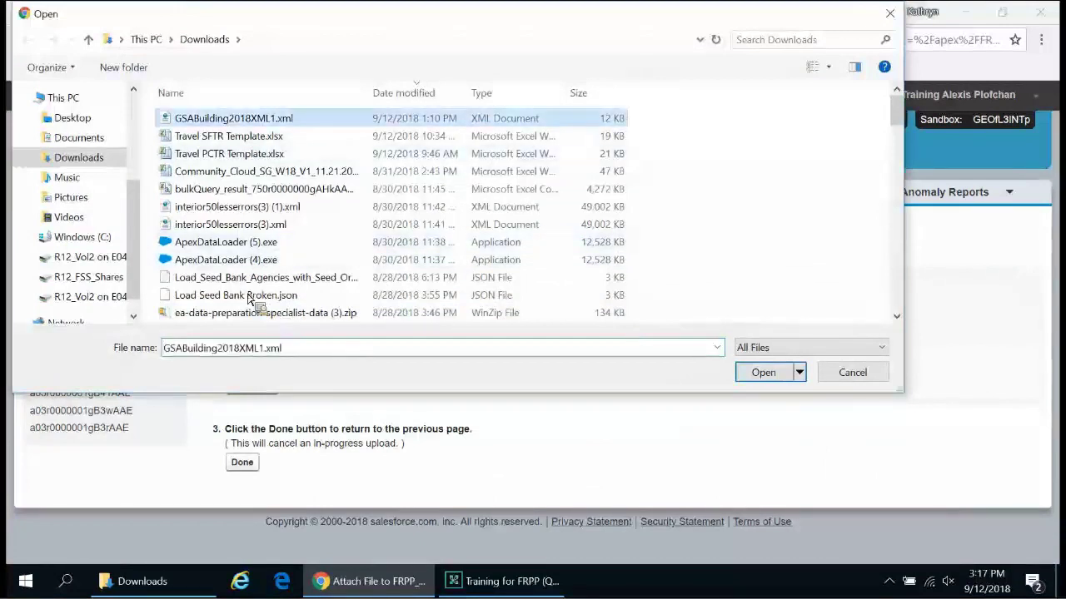
double_click(275, 119)
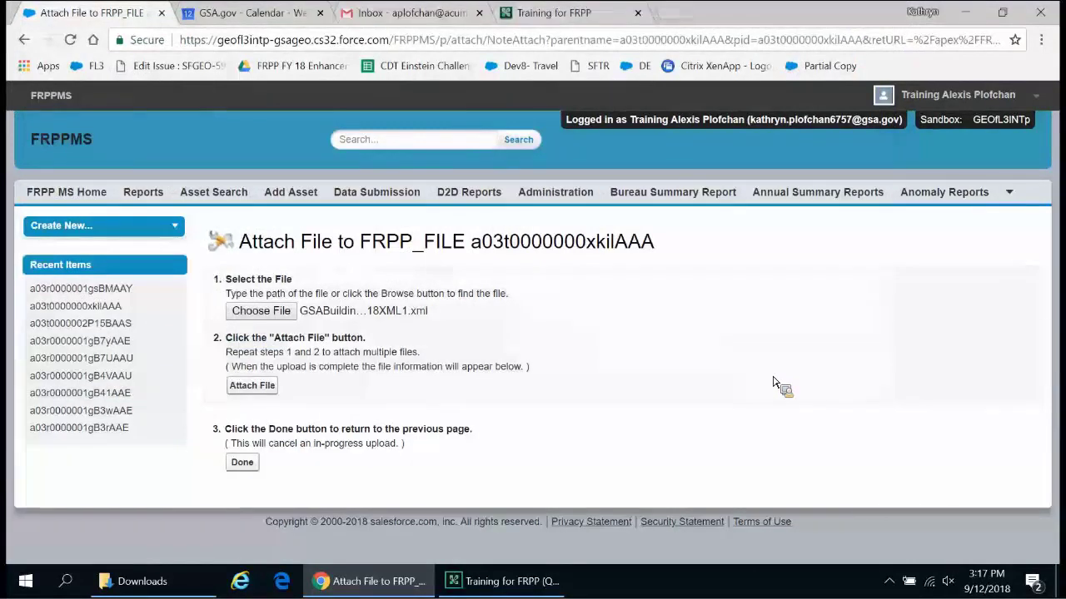
key("Return")
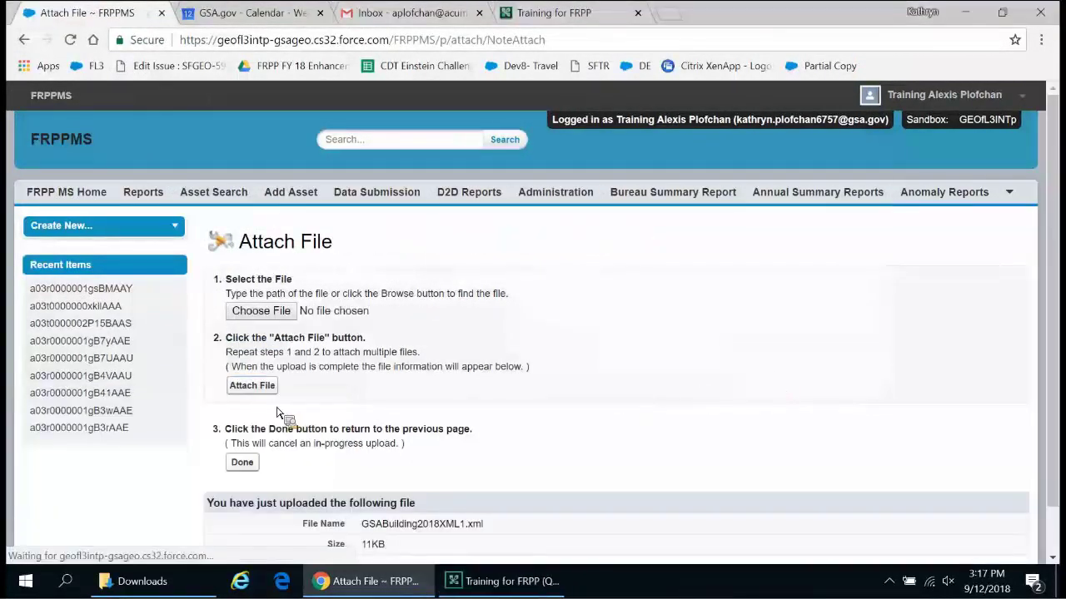
Finish the attachment and open the Validation Summary Report for the GSABuilding2018XML1 submission
scroll(254, 387, "down", 1)
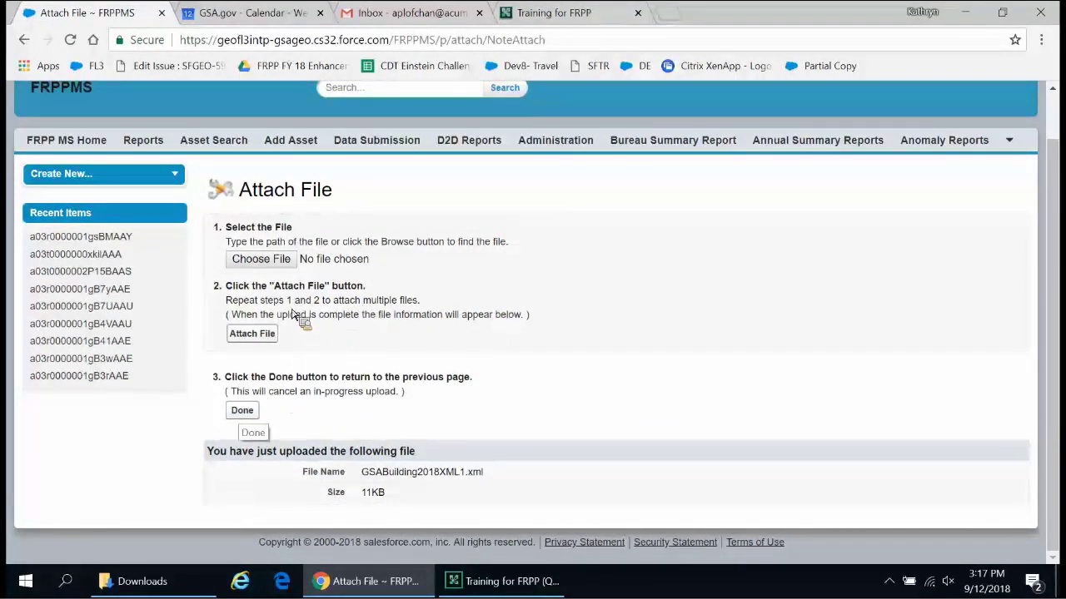
left_click(242, 411)
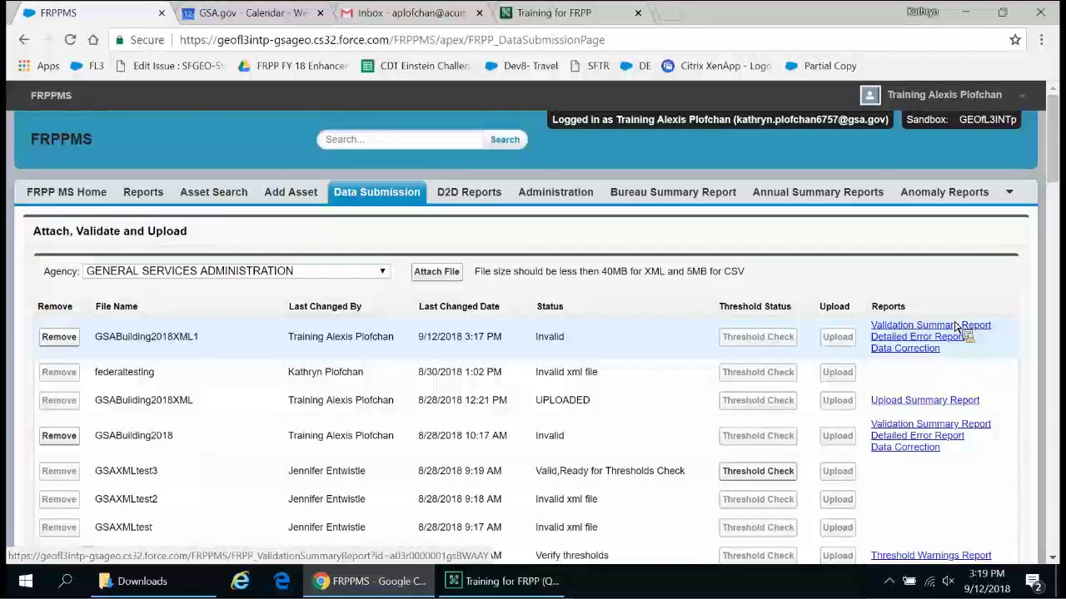
left_click(956, 326)
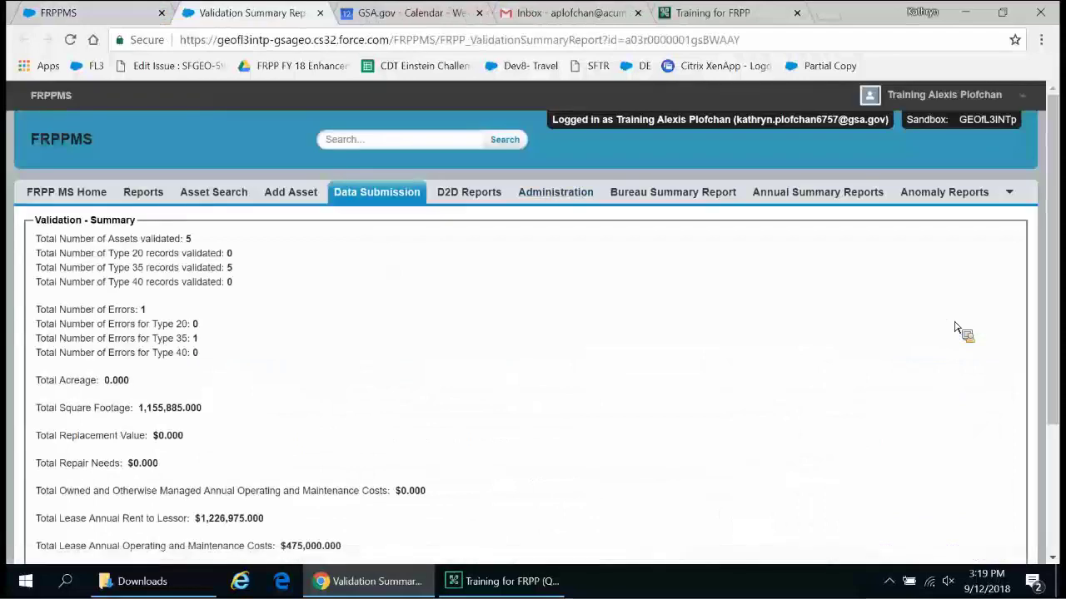
Review the validation totals and error counts for the GSABuilding2018XML1 submission, and open its Detailed Error Report
scroll(774, 266, "down", 1)
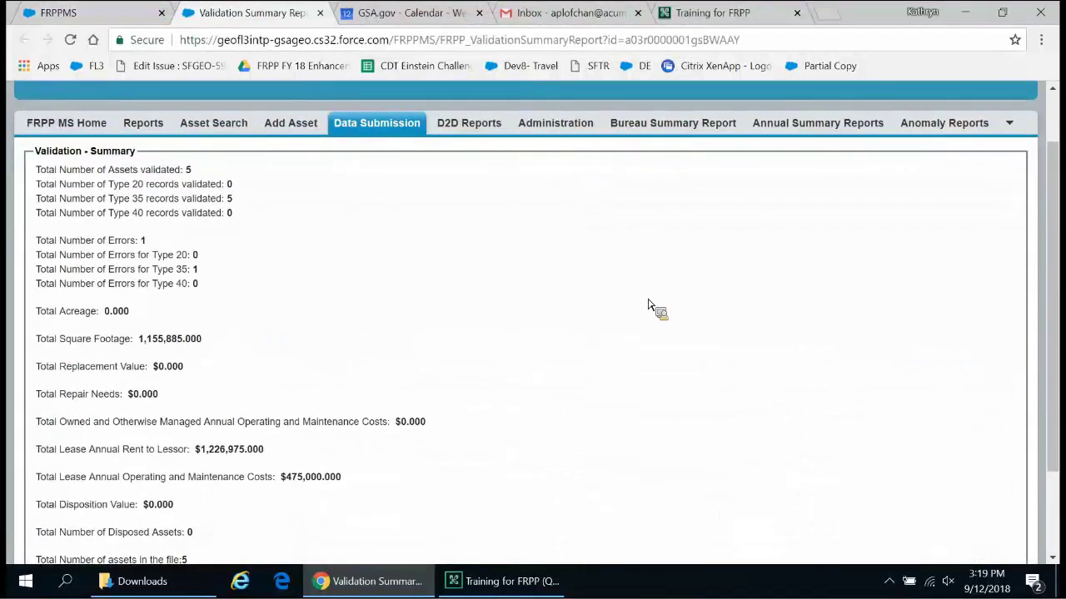
scroll(649, 305, "down", 1)
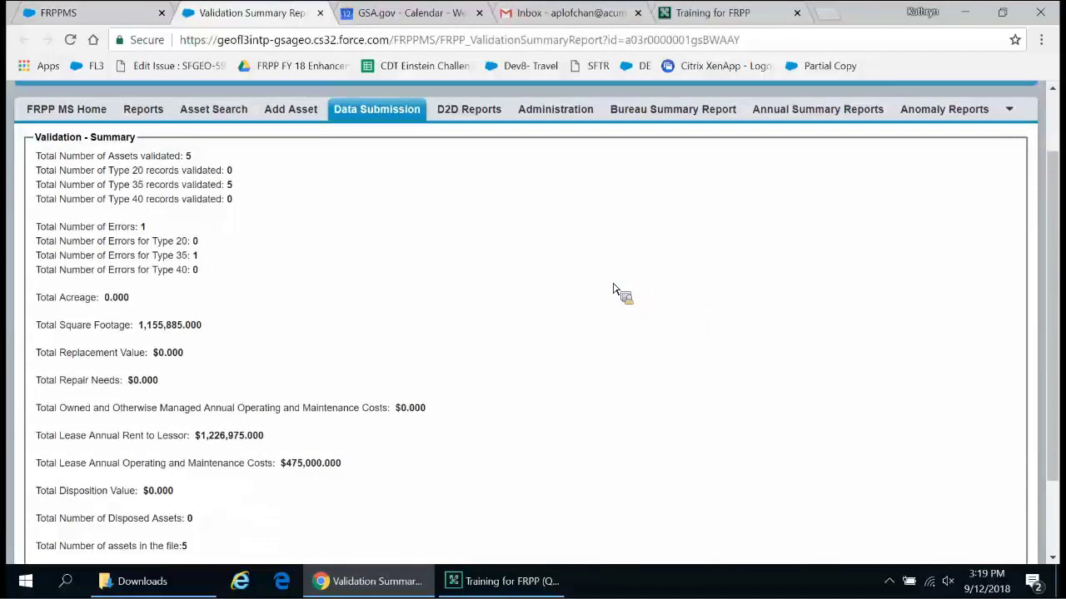
scroll(613, 289, "down", 1)
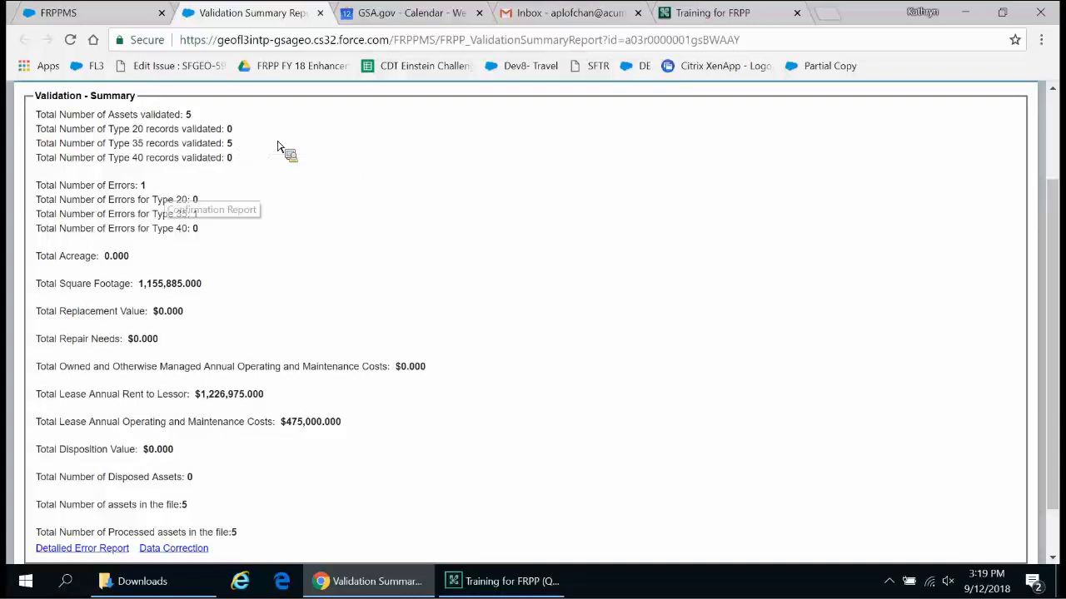
scroll(172, 194, "down", 2)
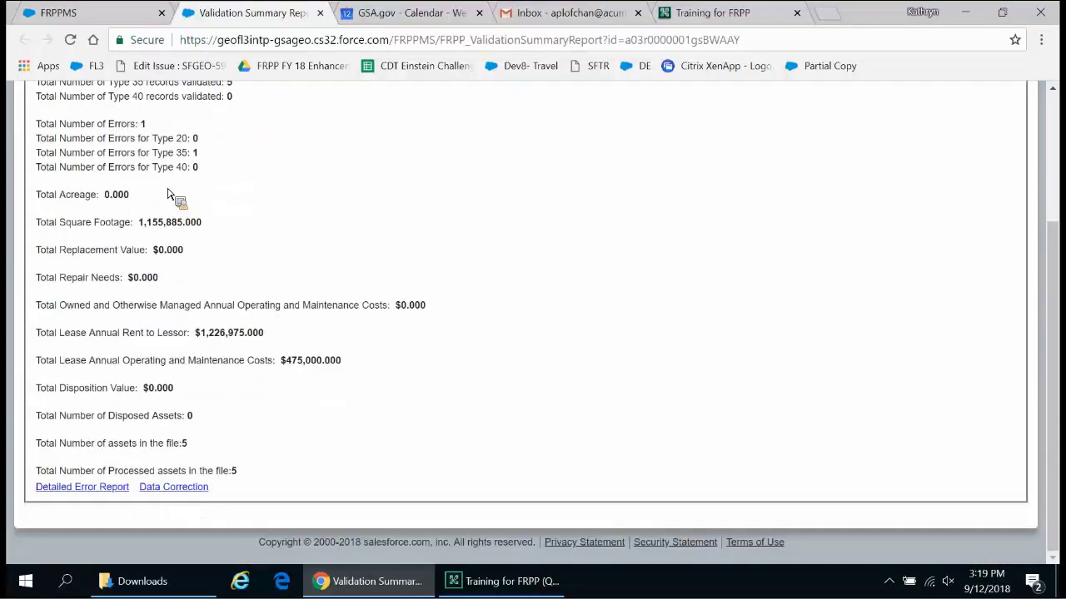
scroll(466, 277, "up", 3)
scroll(459, 273, "down", 2)
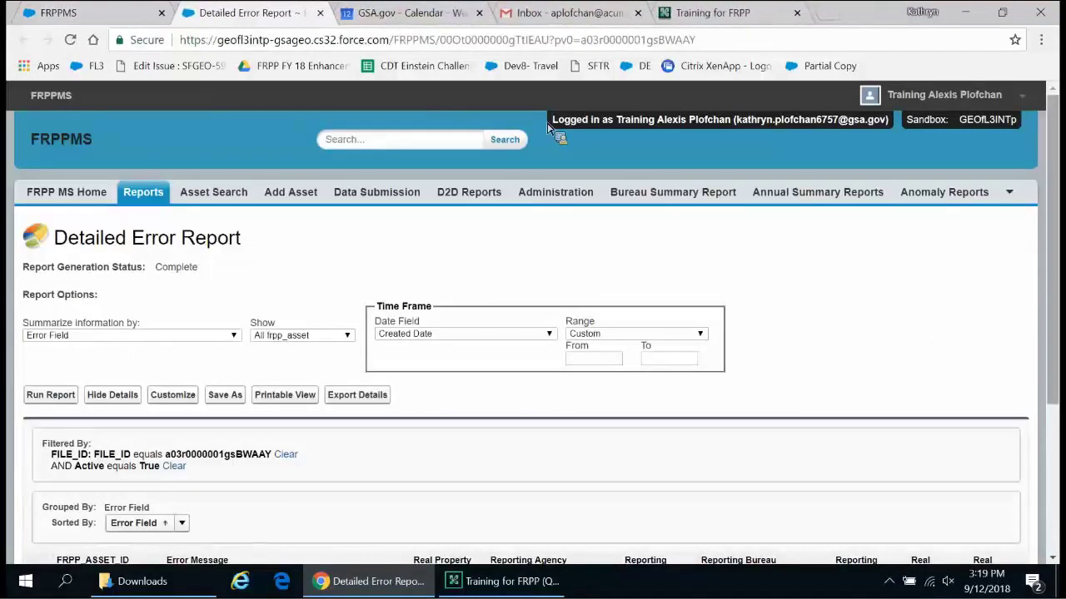
Open the asset listed with the FOIA exemption error in the Detailed Error Report for editing
scroll(932, 292, "down", 1)
scroll(931, 253, "down", 1)
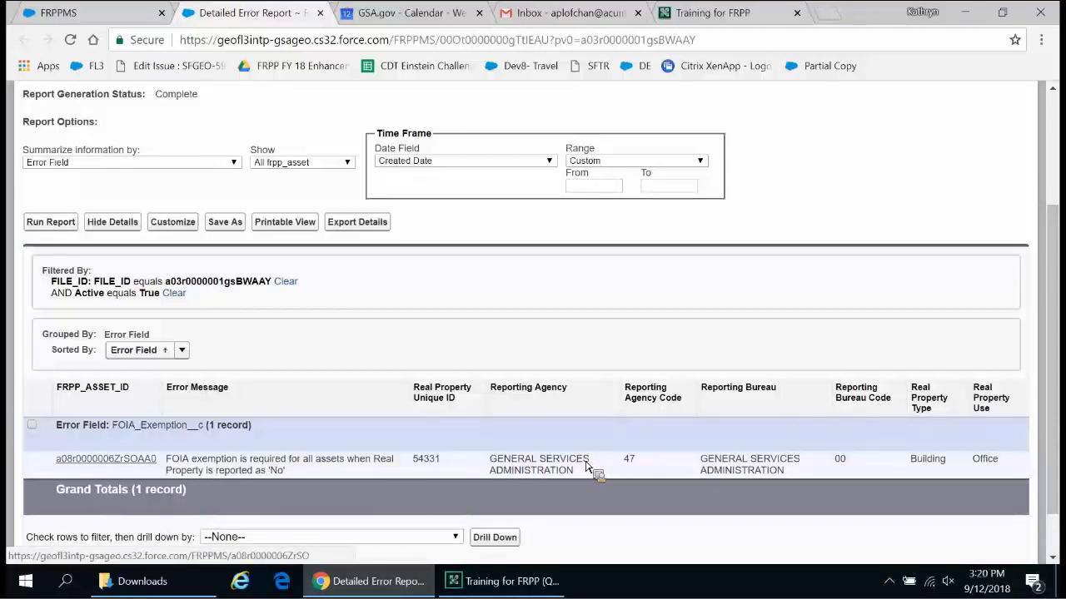
left_click(143, 459)
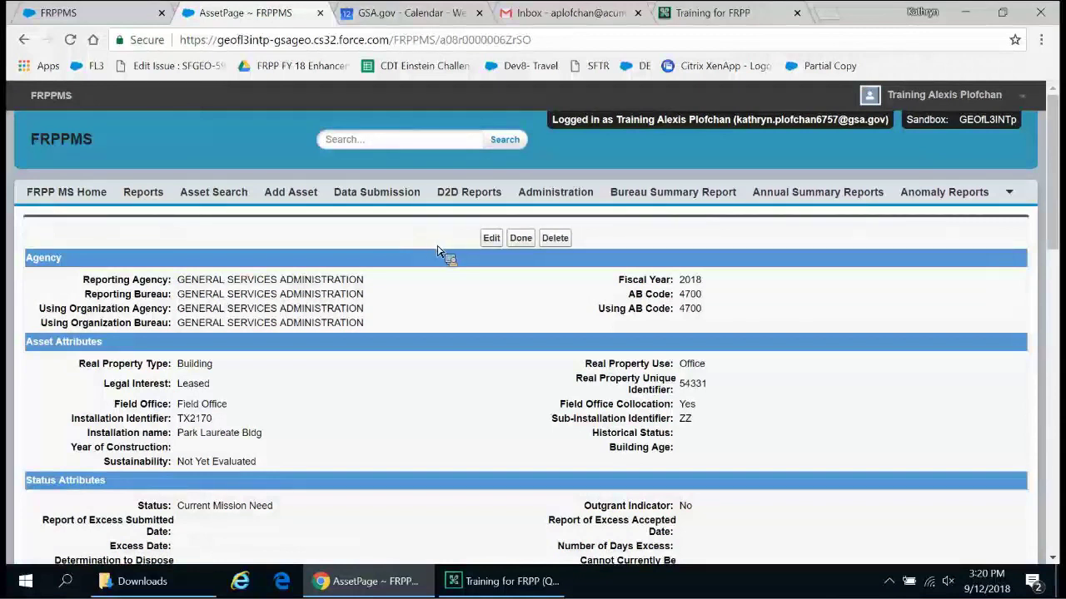
left_click(491, 240)
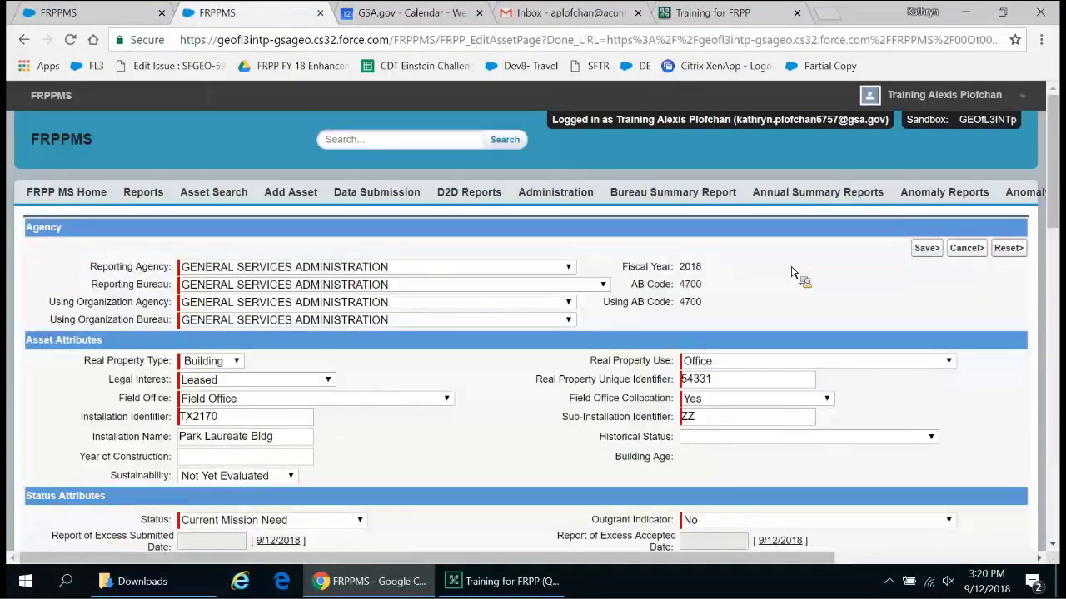
Try saving the asset unchanged, then choose a FOIA Exemption value in Other Asset Attributes and save the asset
left_click(926, 249)
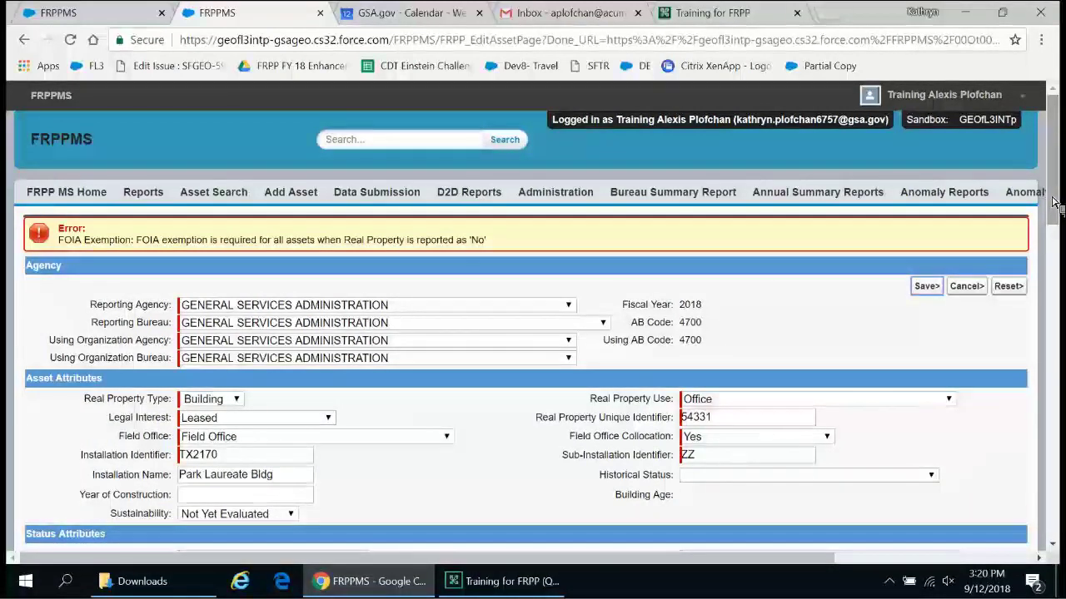
scroll(1051, 202, "down", 10)
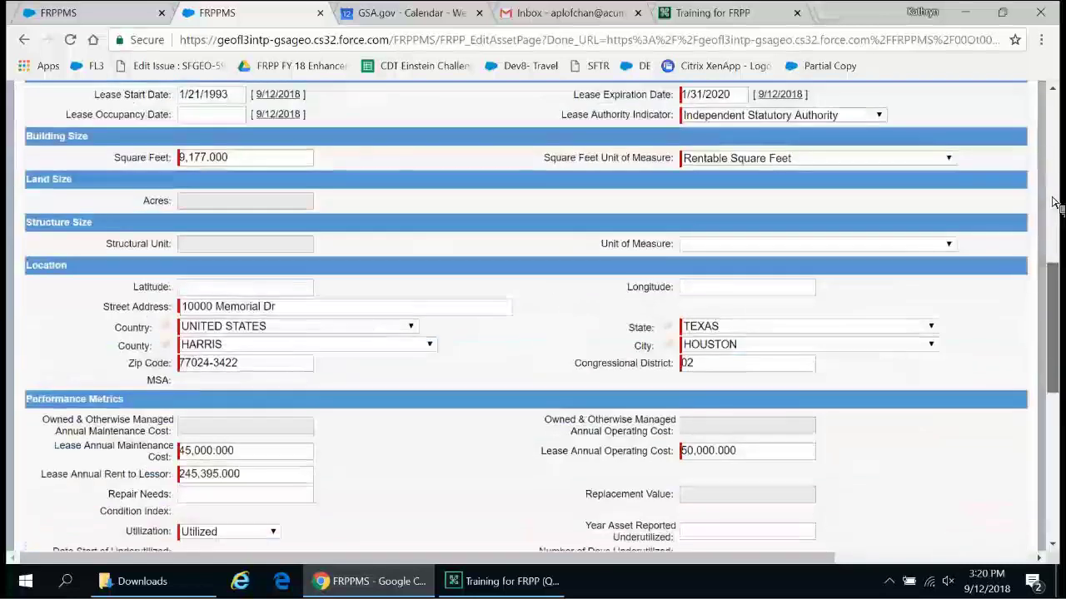
scroll(1052, 202, "down", 10)
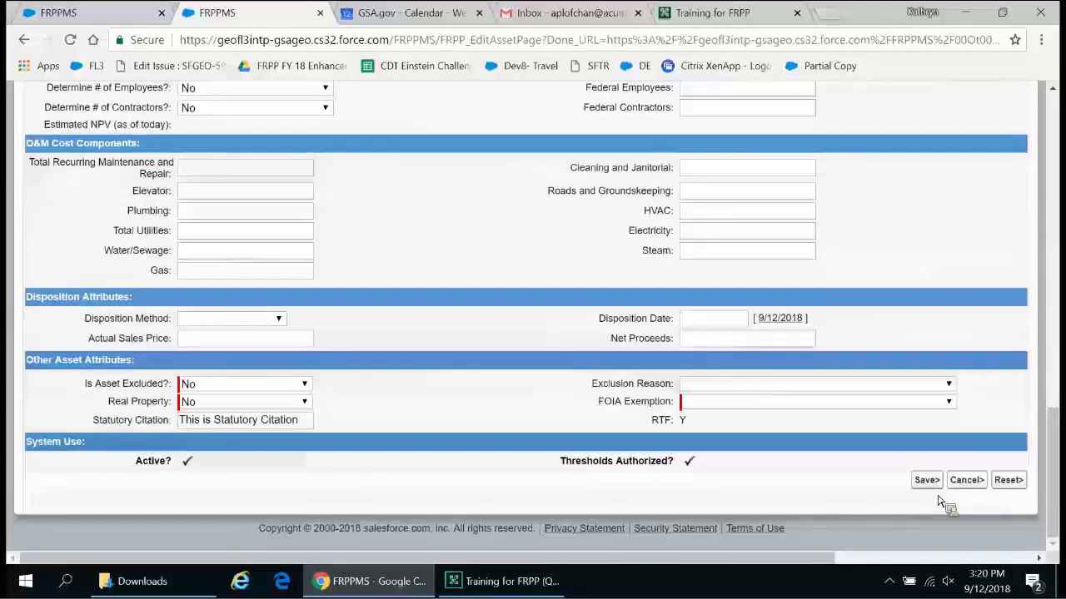
left_click(726, 405)
left_click(699, 423)
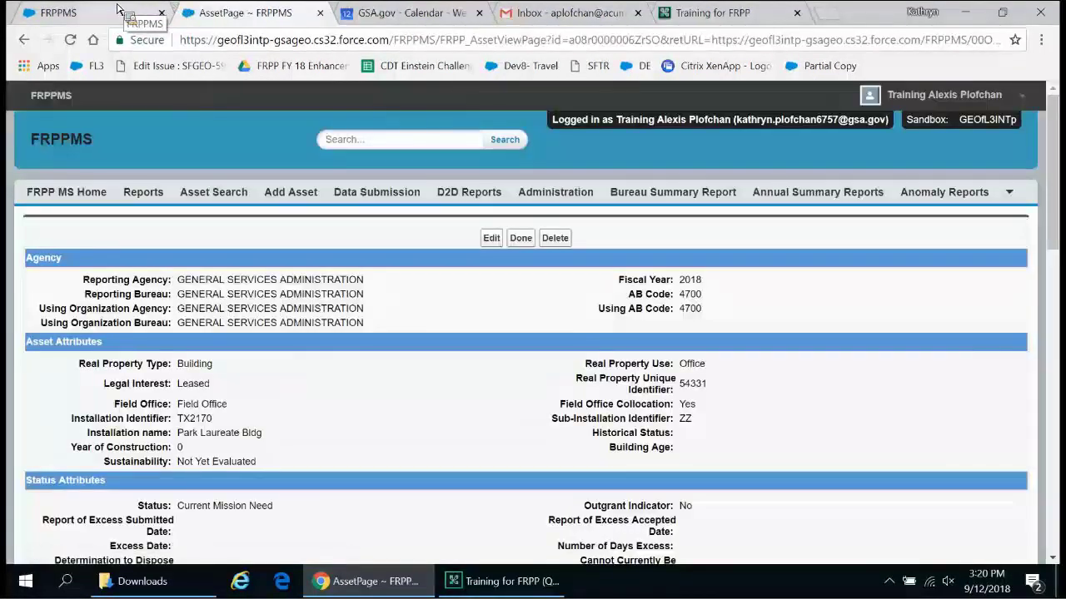
Return to the Data Submission page and run the threshold check on the GSABuilding2018XML1 file
left_click(117, 9)
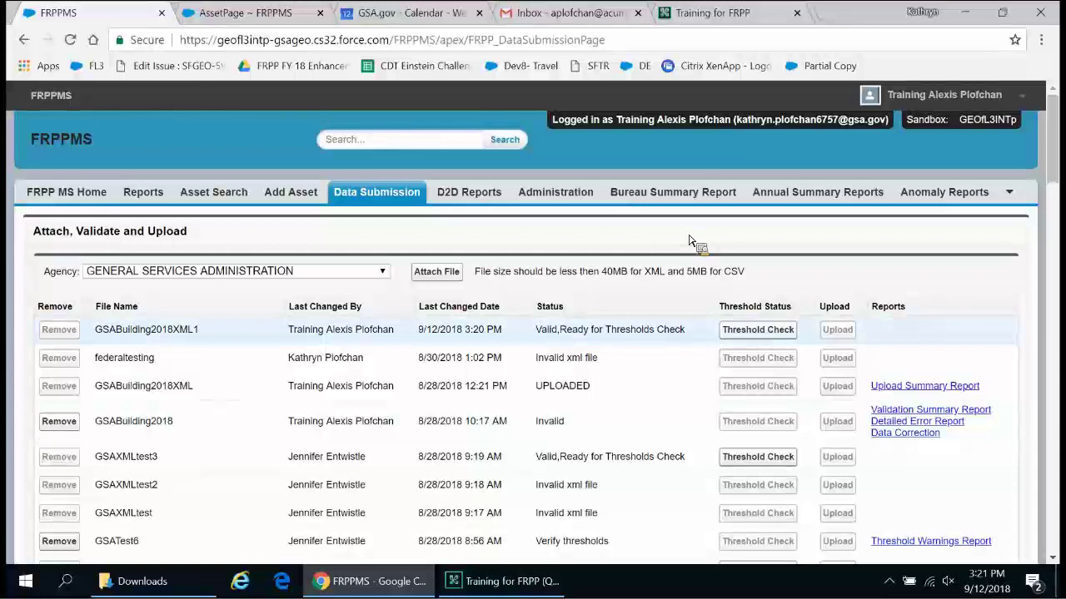
left_click(737, 332)
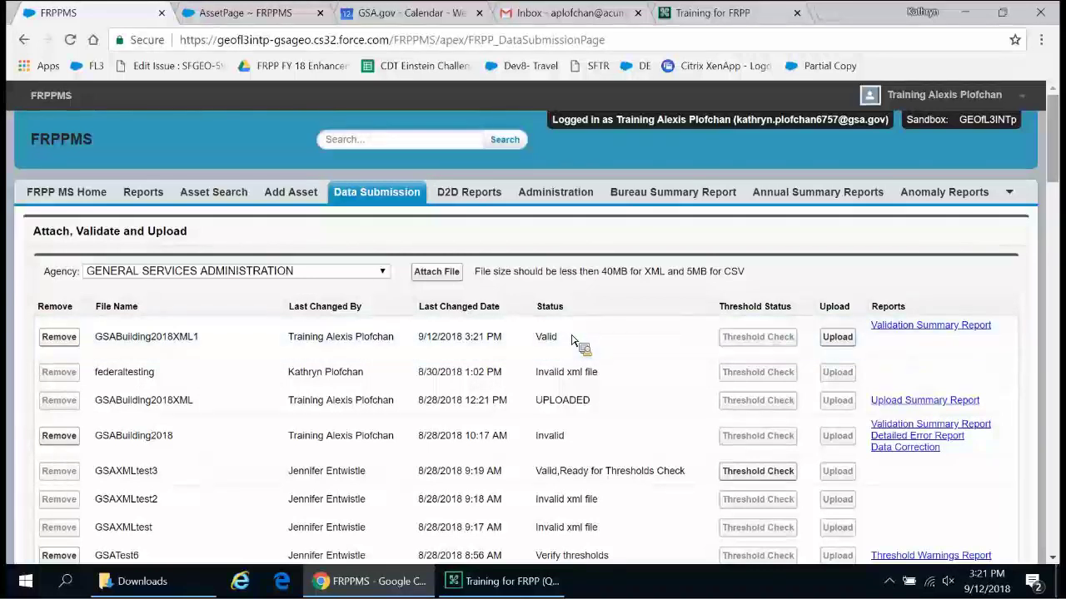
Open the Threshold Warnings Report for GSATest6 and confirm its checked record as correct
scroll(1056, 167, "down", 2)
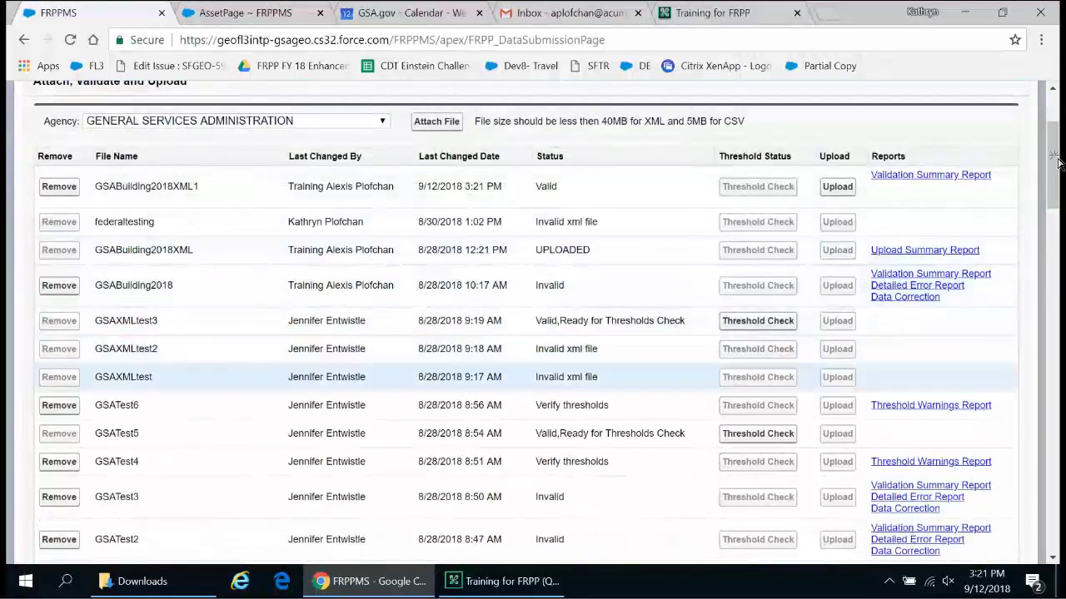
left_click(957, 406)
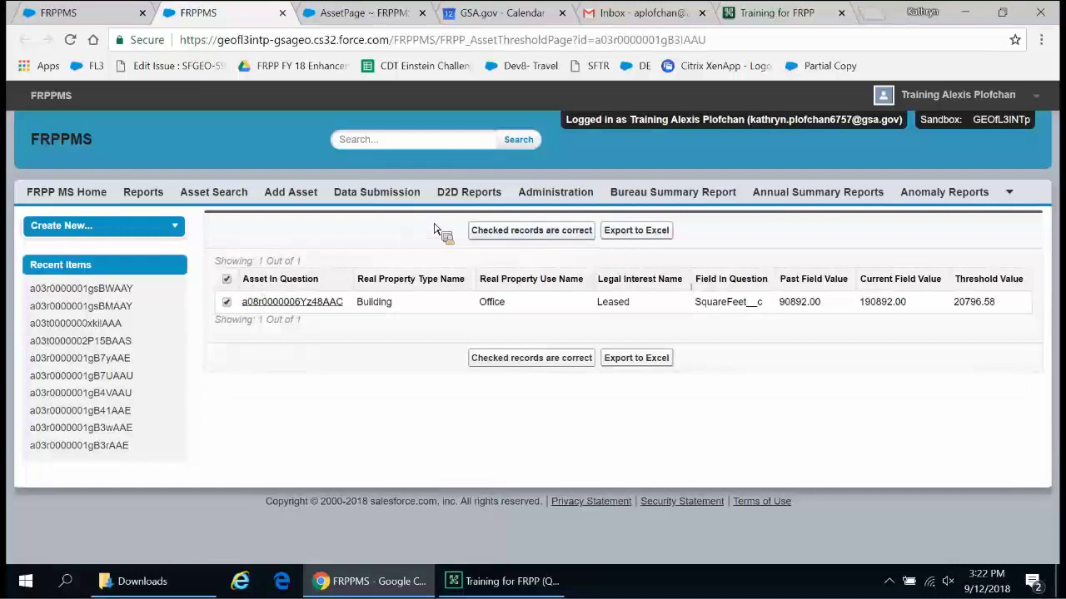
left_click(505, 233)
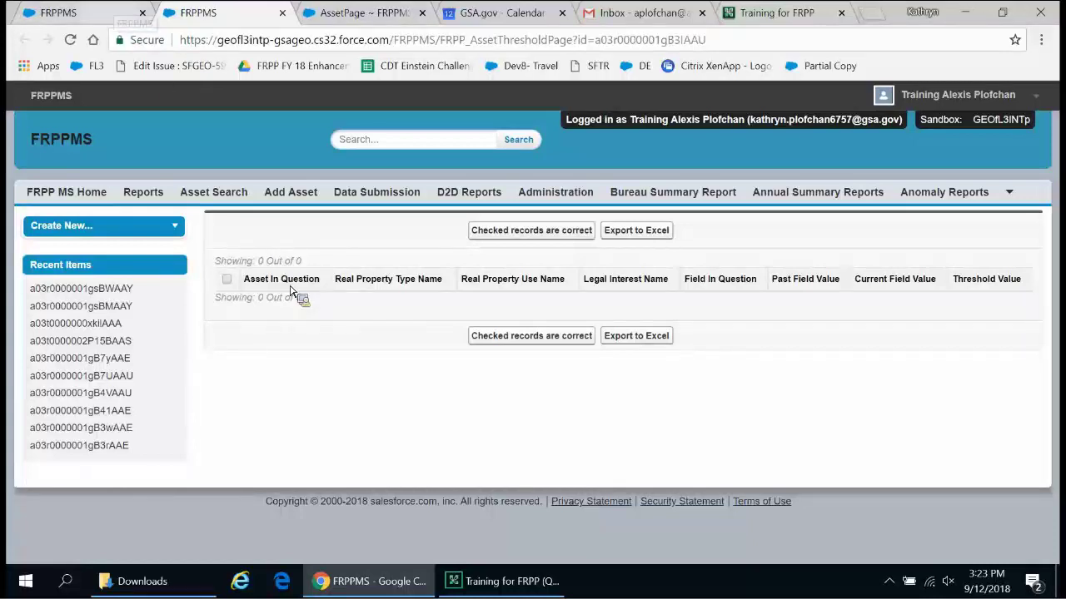
Return to the Data Submission page and review the Validation Summary Report for GSABuilding2018XML1
key("ctrl+Page_Up")
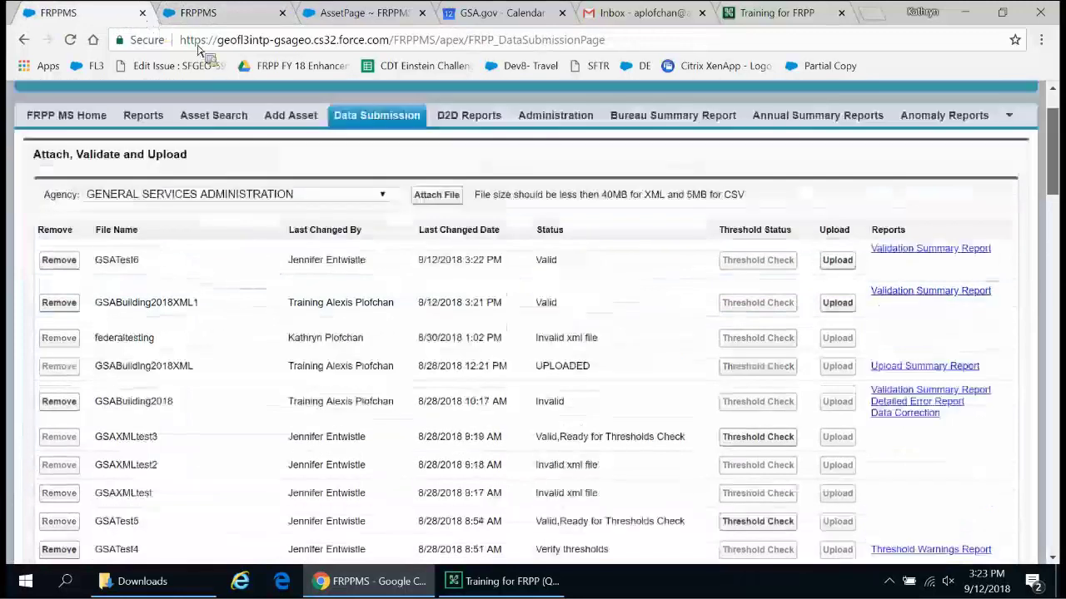
scroll(1059, 191, "up", 1)
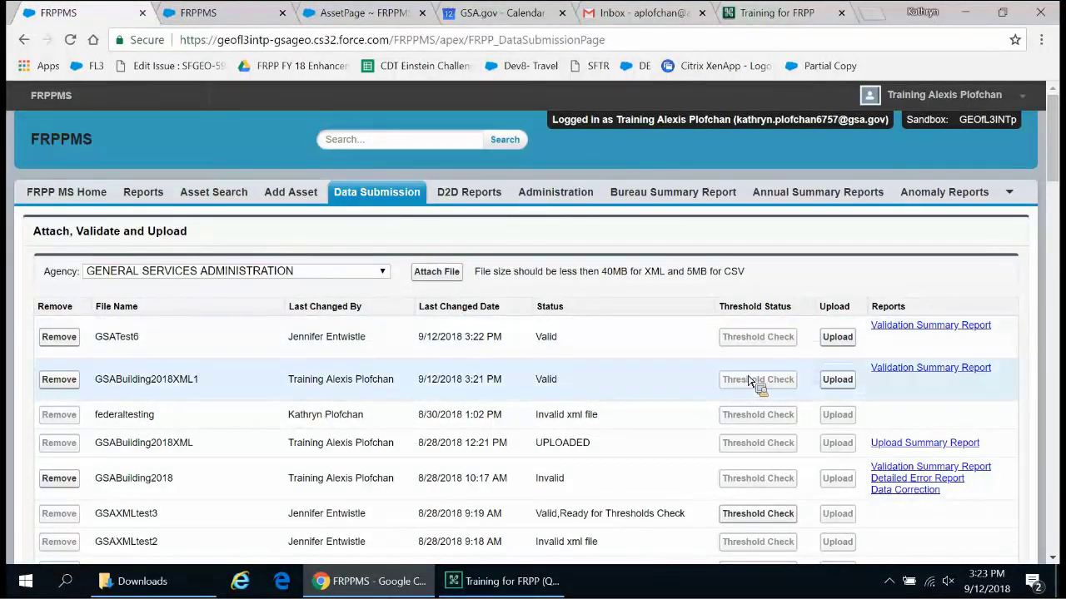
left_click(837, 380)
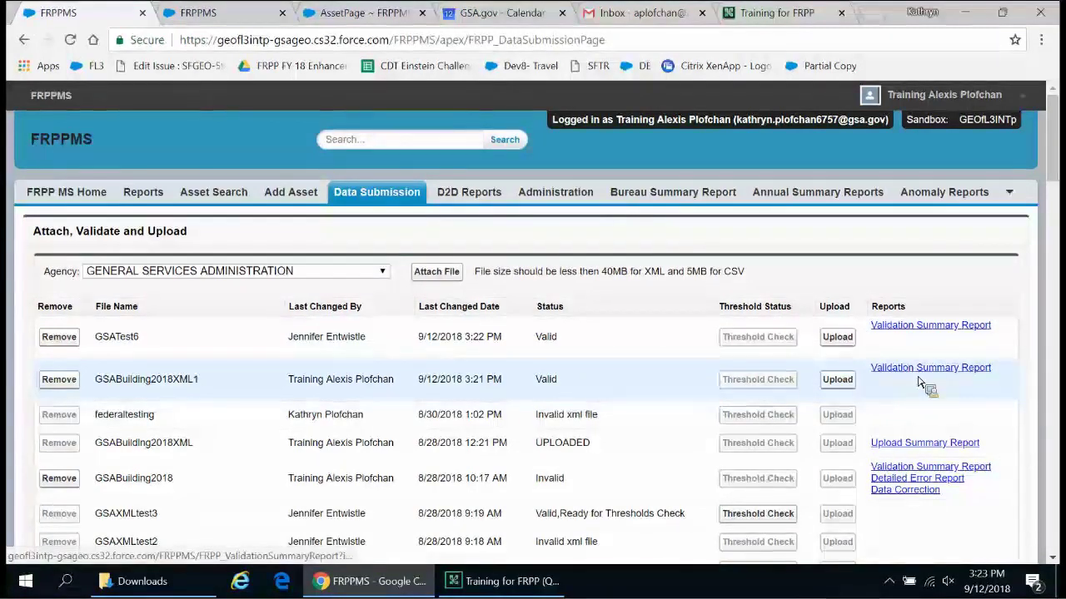
left_click(967, 373)
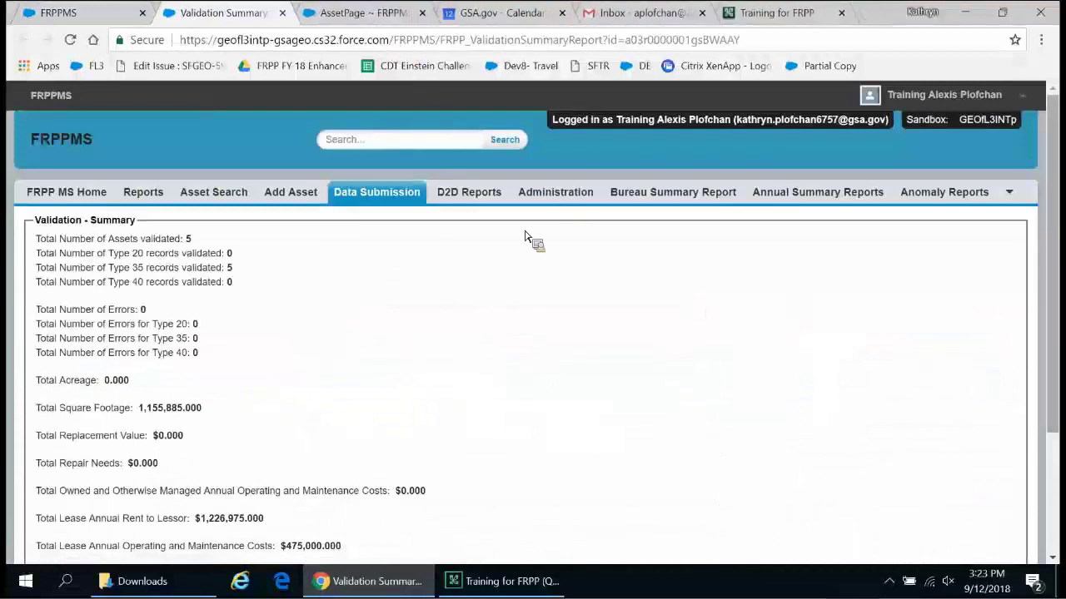
scroll(881, 295, "down", 1)
scroll(881, 295, "down", 2)
scroll(881, 296, "up", 3)
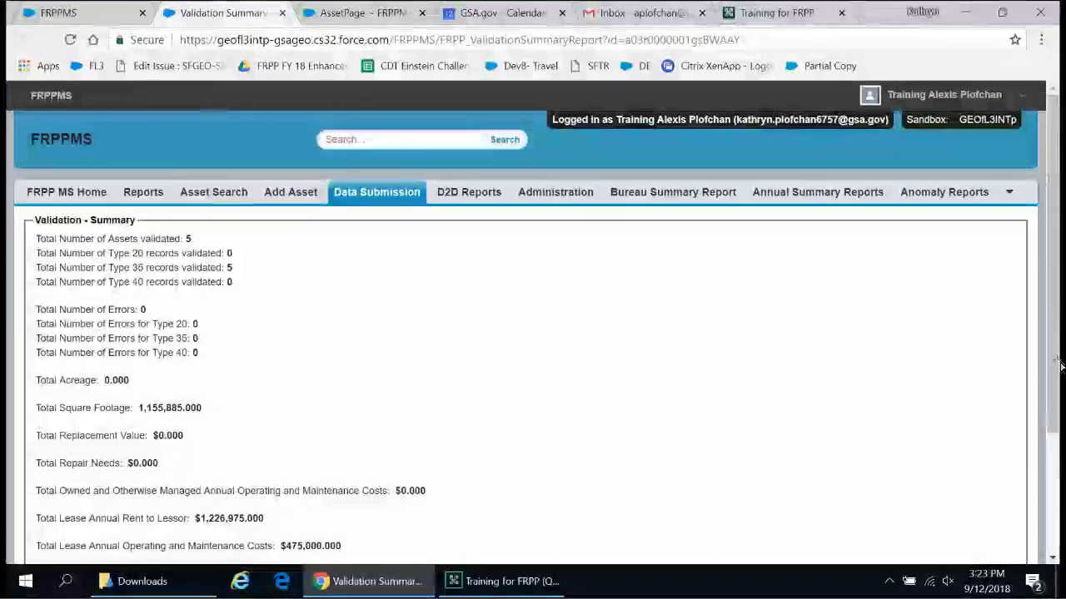
Upload the validated GSABuilding2018XML1 file from the Data Submission page and open its Upload Summary Report
key("ctrl+shift+Tab")
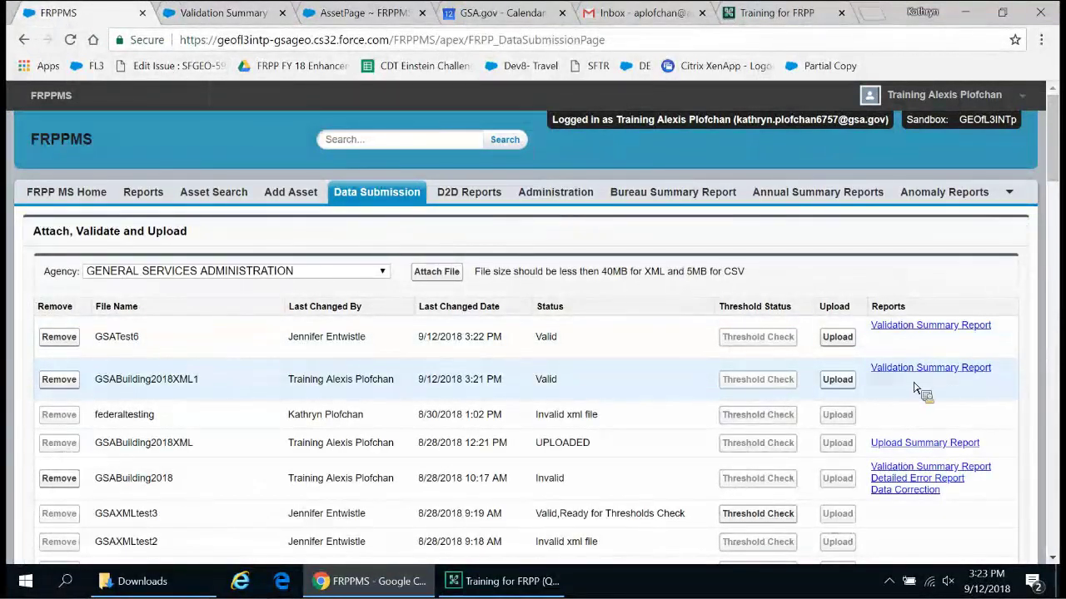
left_click(838, 379)
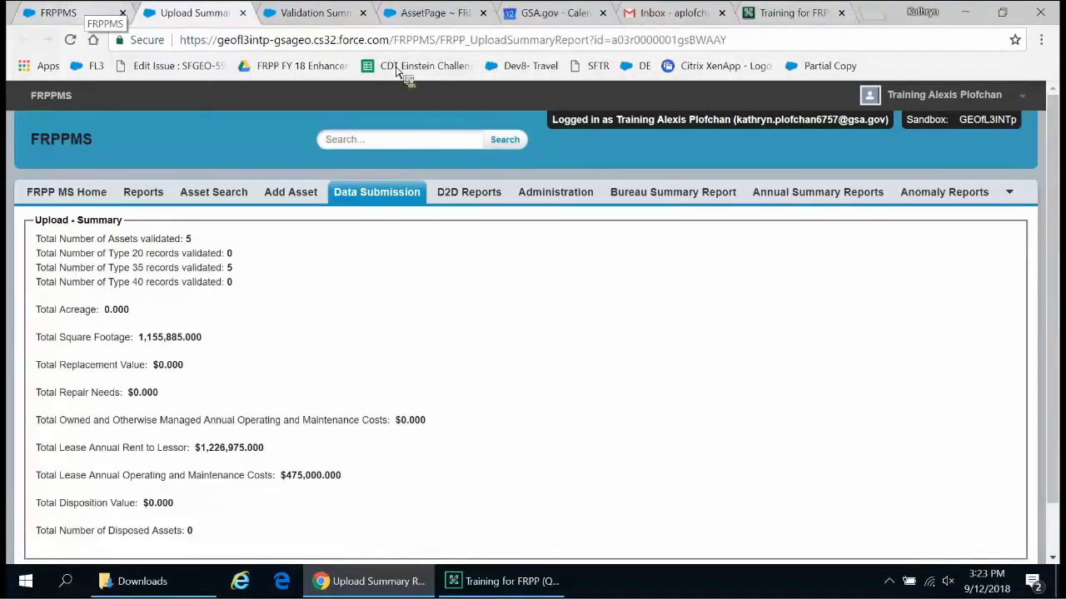
Attach the file GSABuilding2018CSV.csv from the Downloads folder to the General Services Administration data submission and finish the attachment
left_click(91, 10)
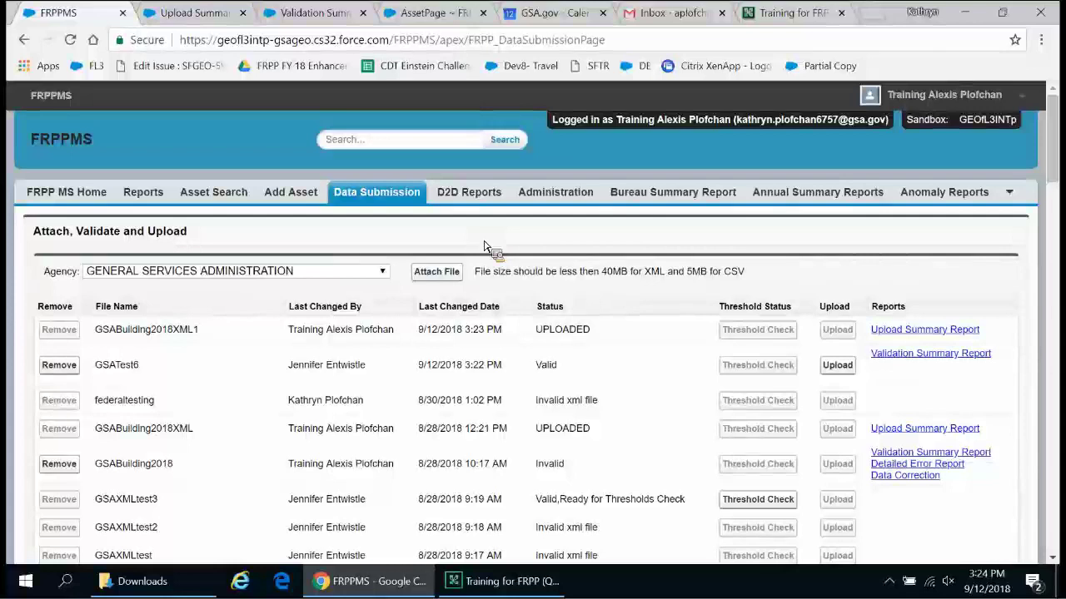
left_click(436, 273)
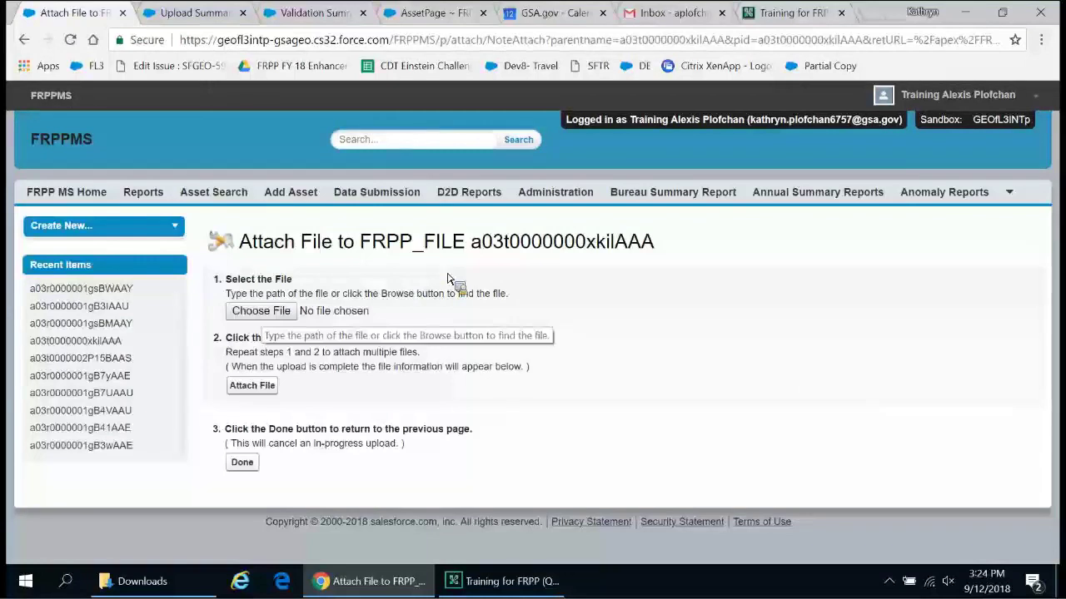
left_click(266, 317)
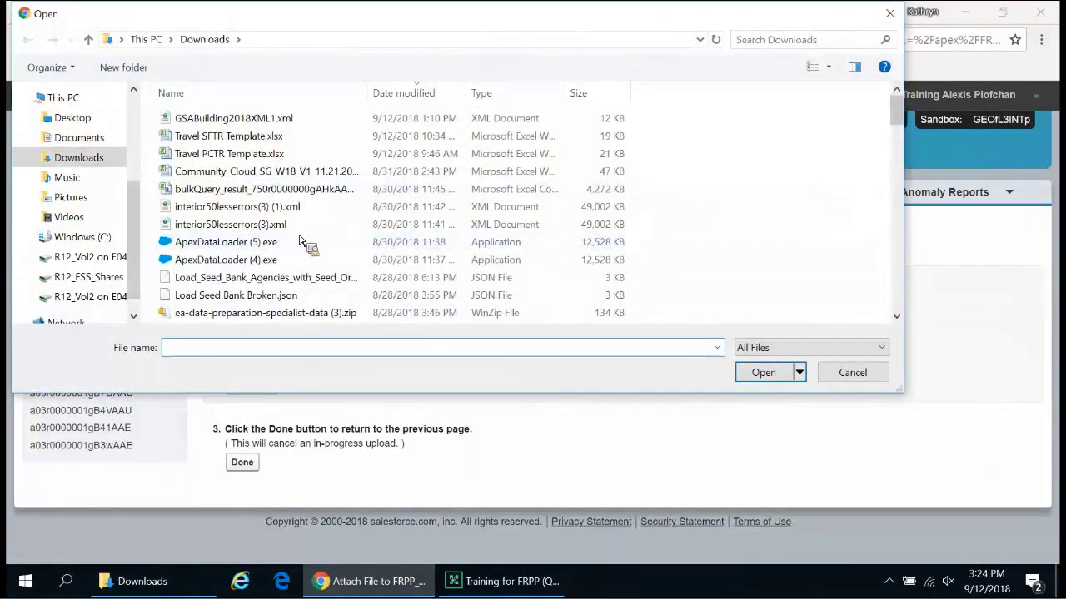
scroll(302, 242, "down", 2)
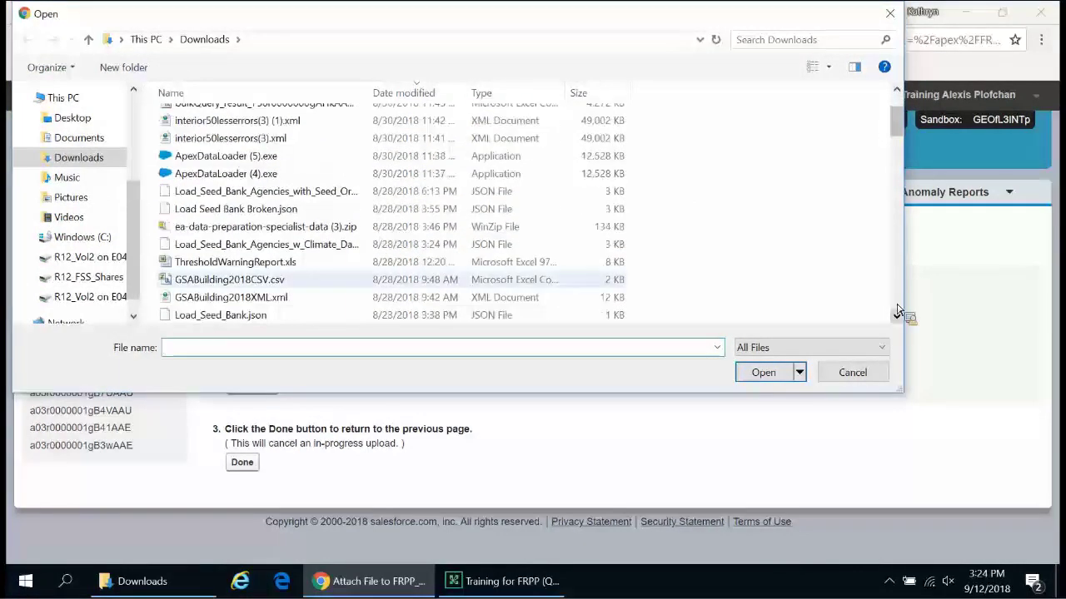
left_click(309, 282)
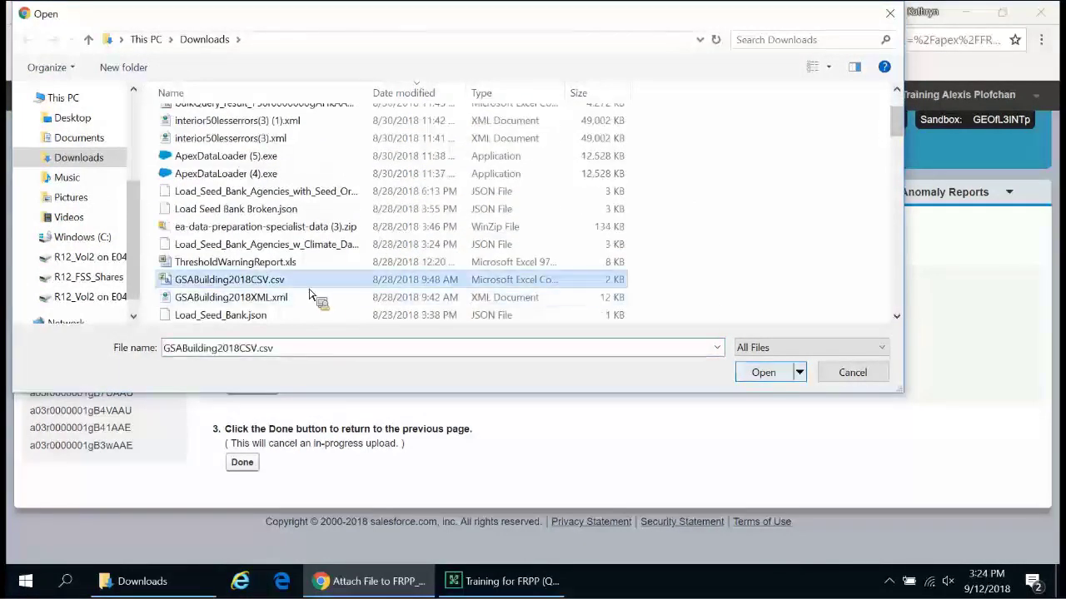
key("Return")
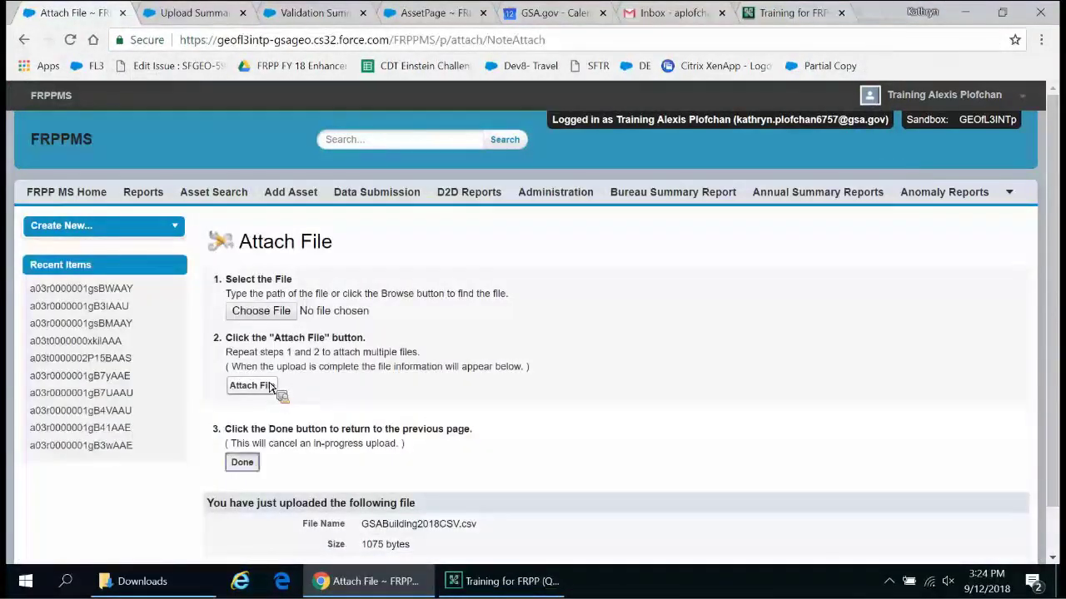
left_click(248, 384)
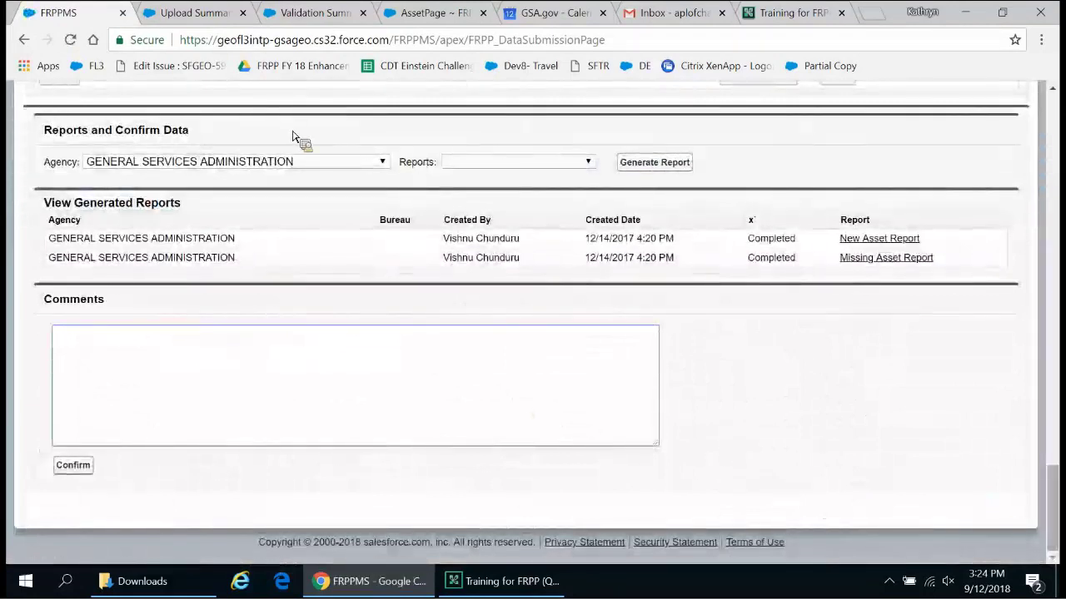
Open the Data Correction report for the GSABuilding2018CSV submission and open the asset listed with the Real Property error
scroll(725, 321, "up", 10)
scroll(725, 320, "up", 3)
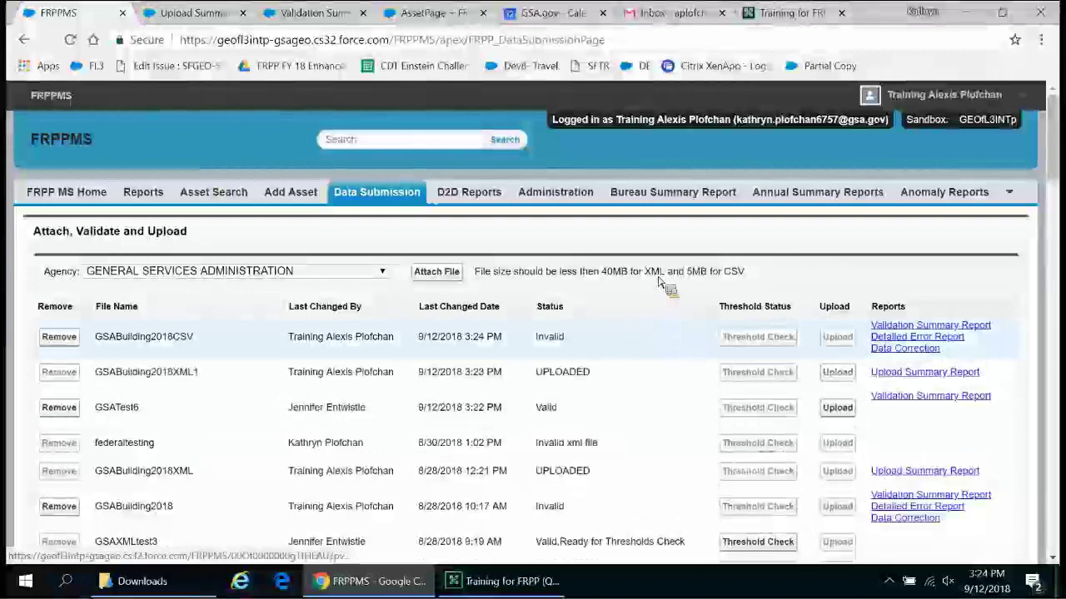
left_click(923, 349)
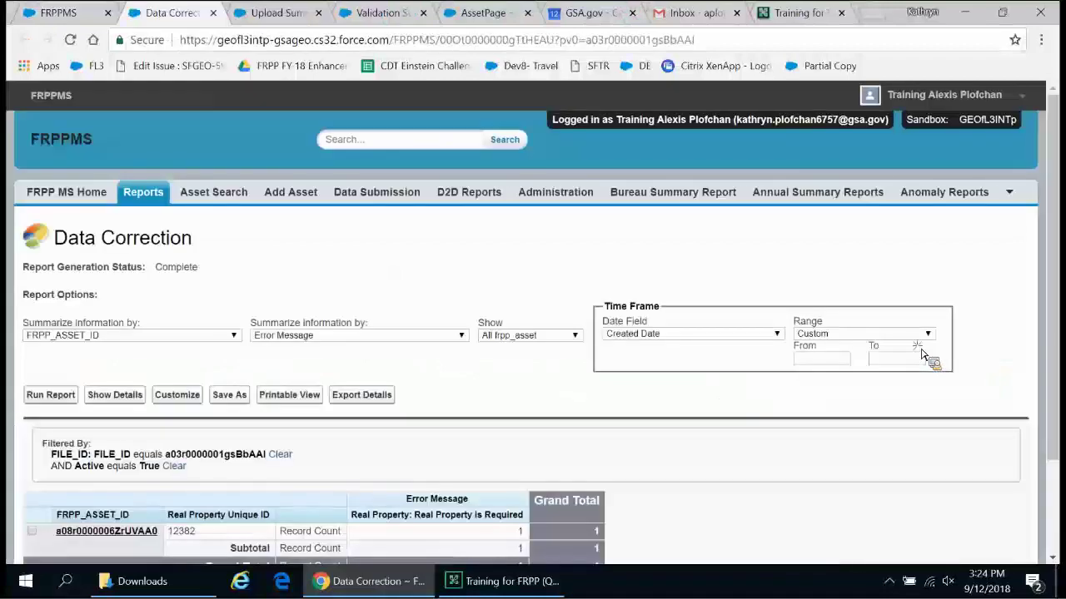
scroll(919, 353, "down", 1)
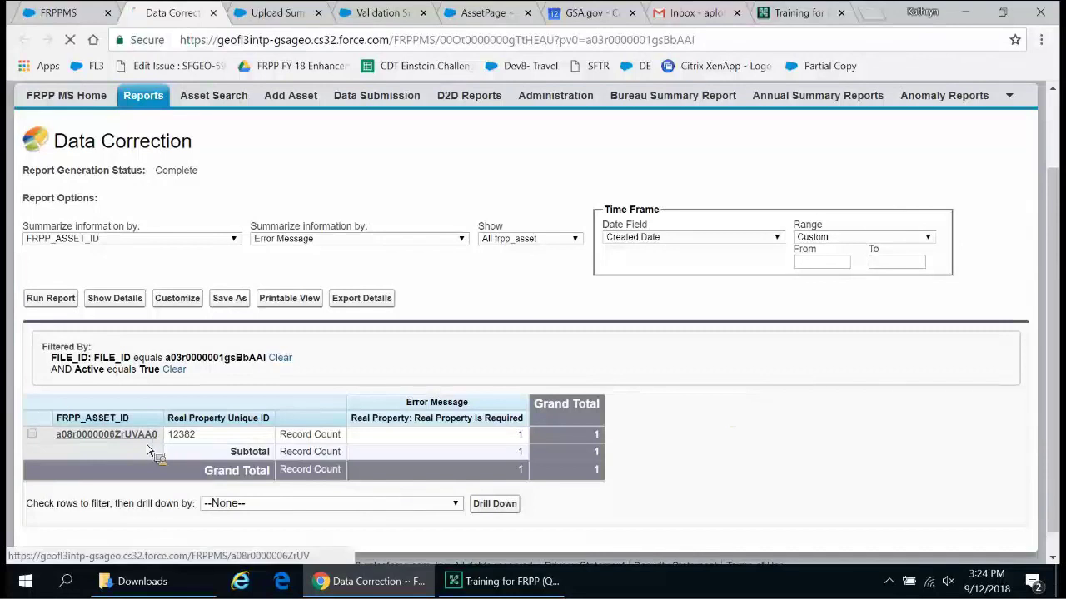
left_click(115, 436)
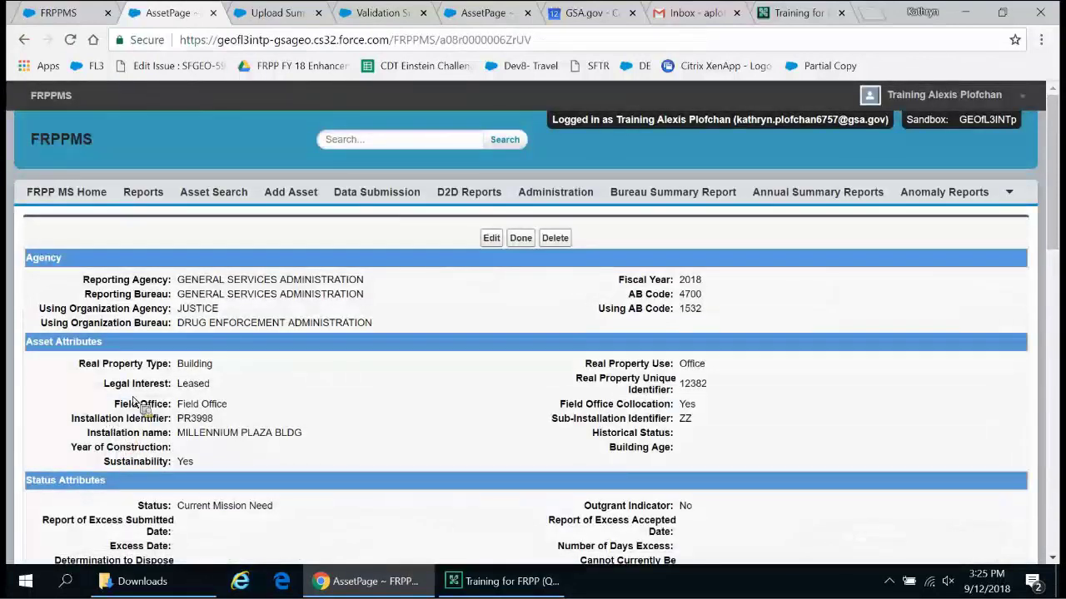
Close the leftover upload summary, validation summary and older asset pages, and return to the Data Submission page
left_click(58, 12)
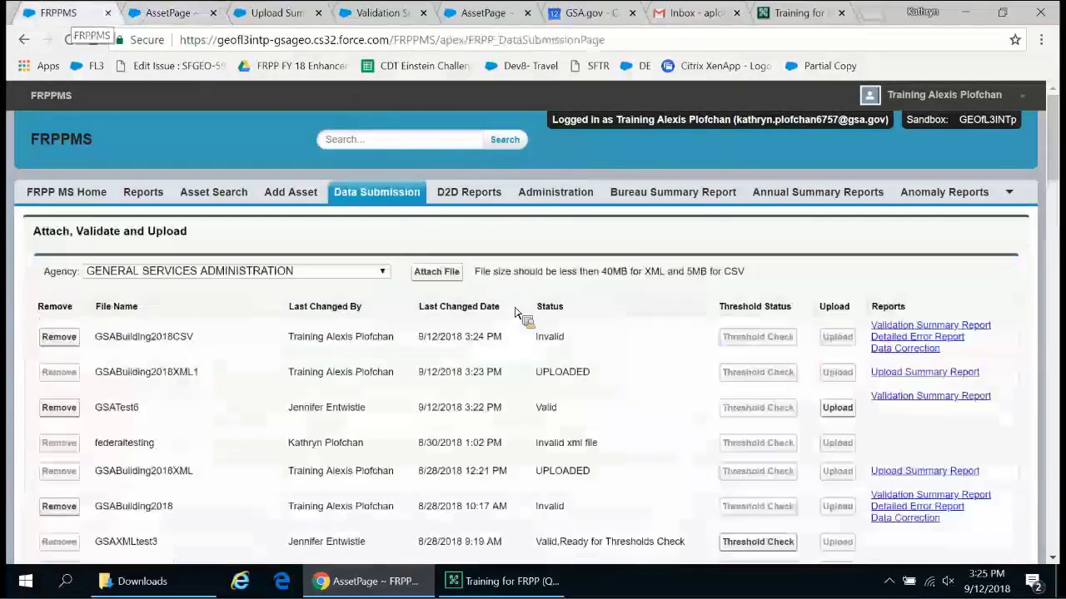
left_click(154, 13)
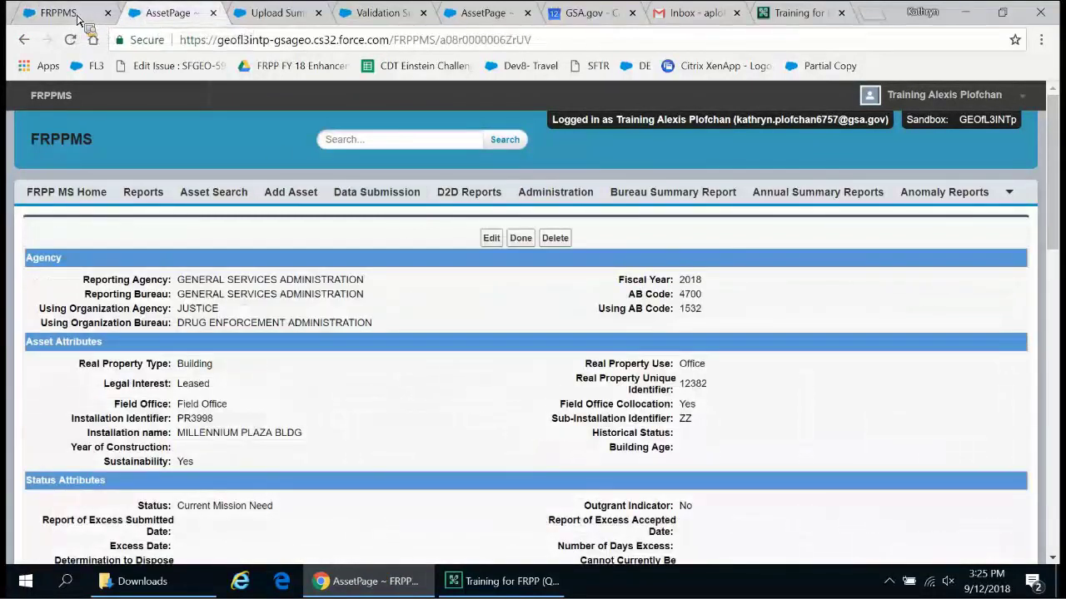
left_click(294, 10)
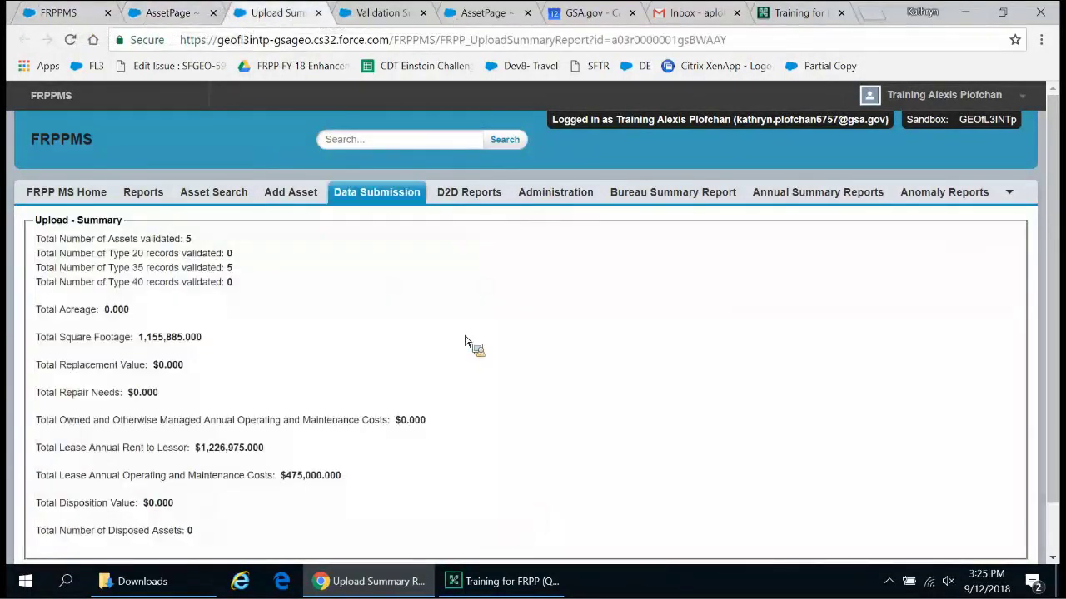
middle_click(254, 17)
left_click(317, 12)
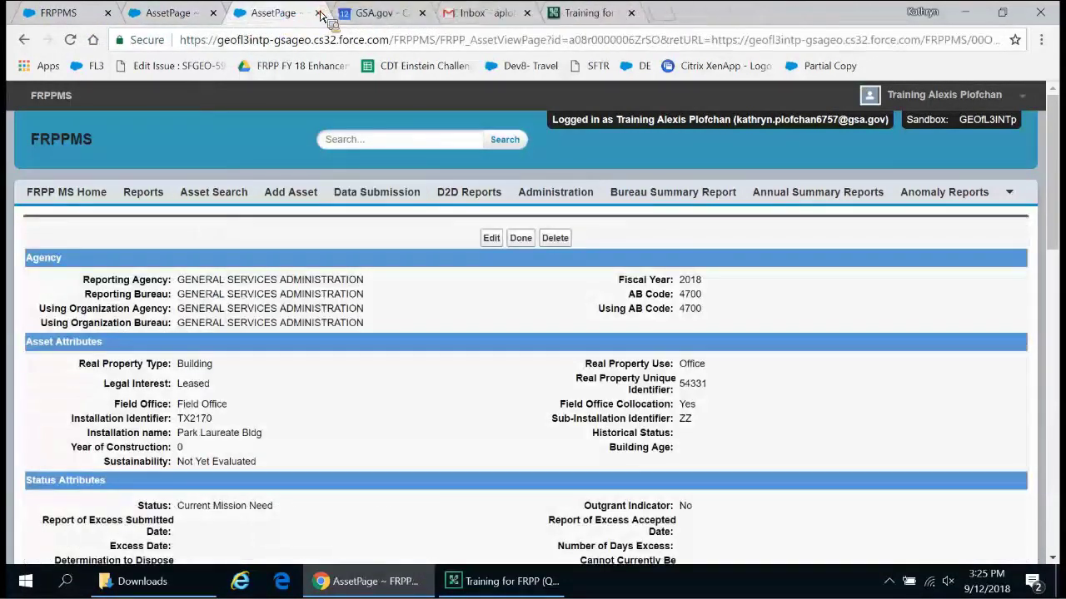
left_click(24, 39)
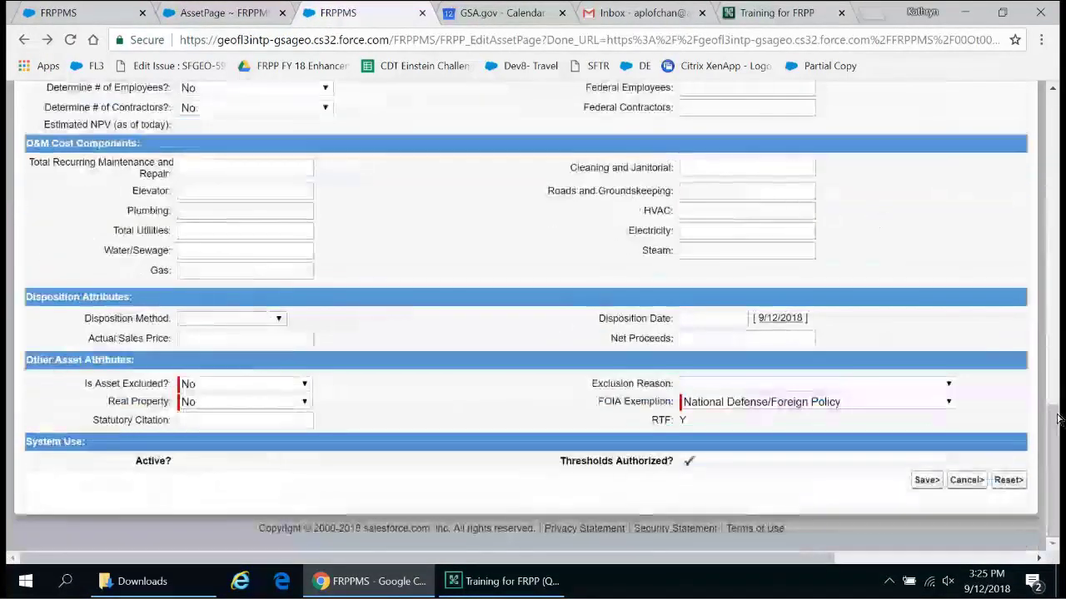
left_click(422, 12)
left_click(58, 13)
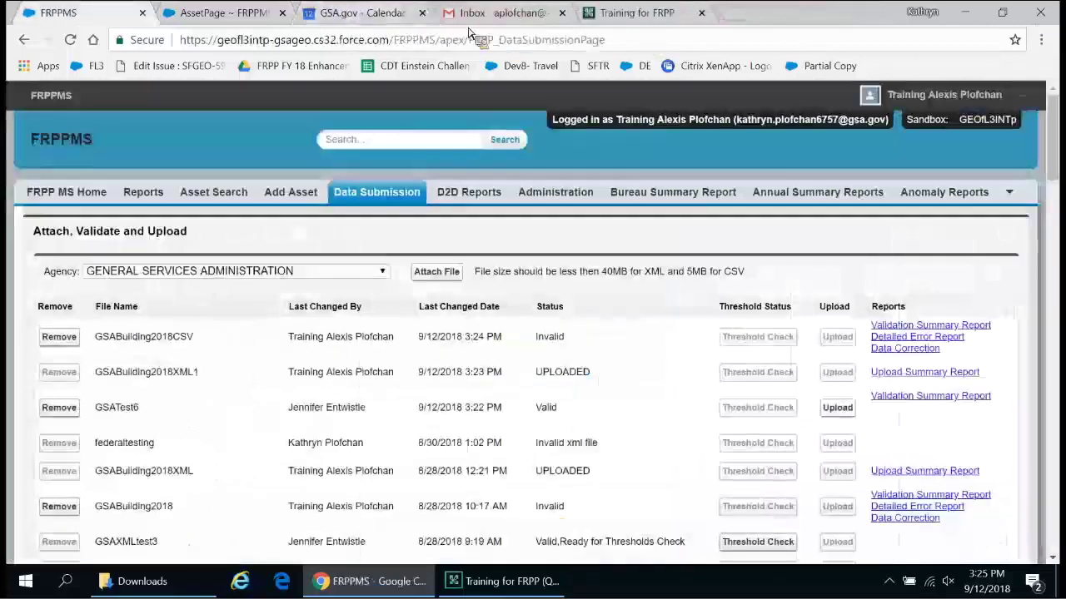
Open the Data Correction report for GSABuilding2018CSV and open its asset with the Real Property error for editing
left_click(905, 348)
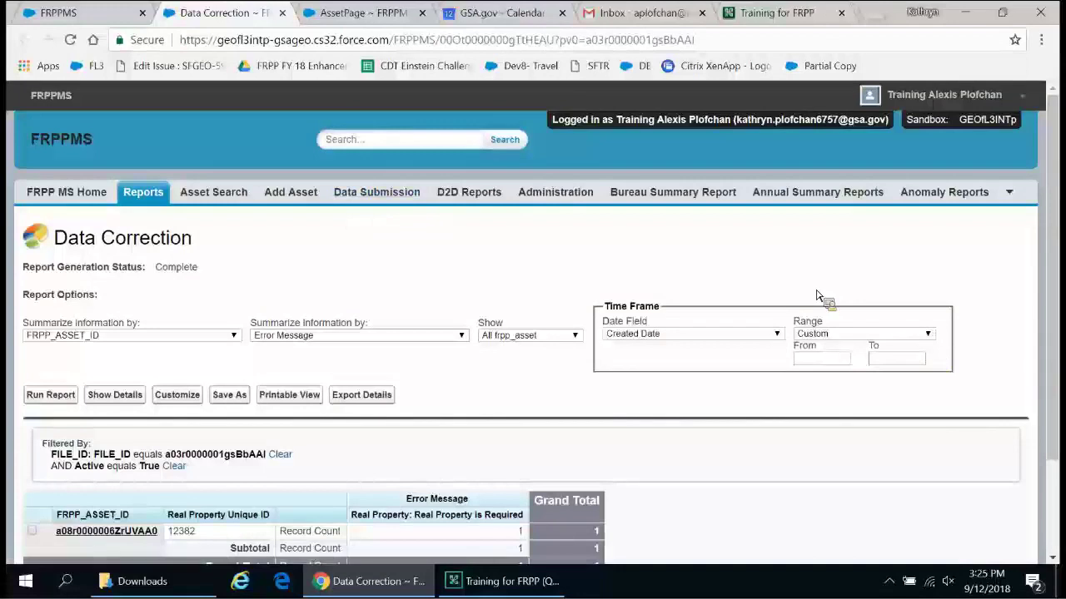
scroll(383, 212, "down", 3)
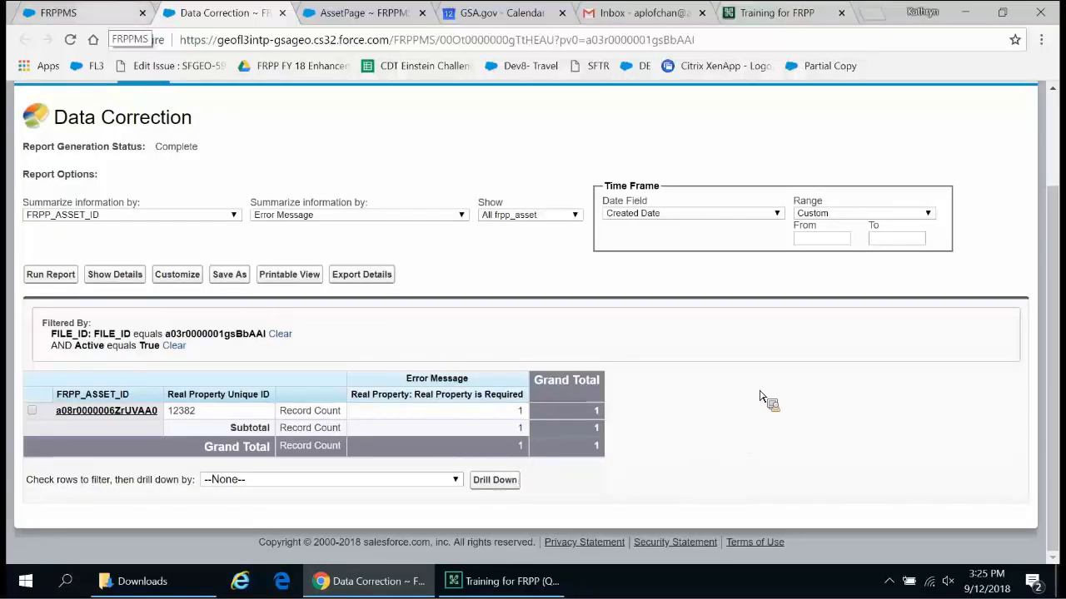
key("ctrl+shift+Tab")
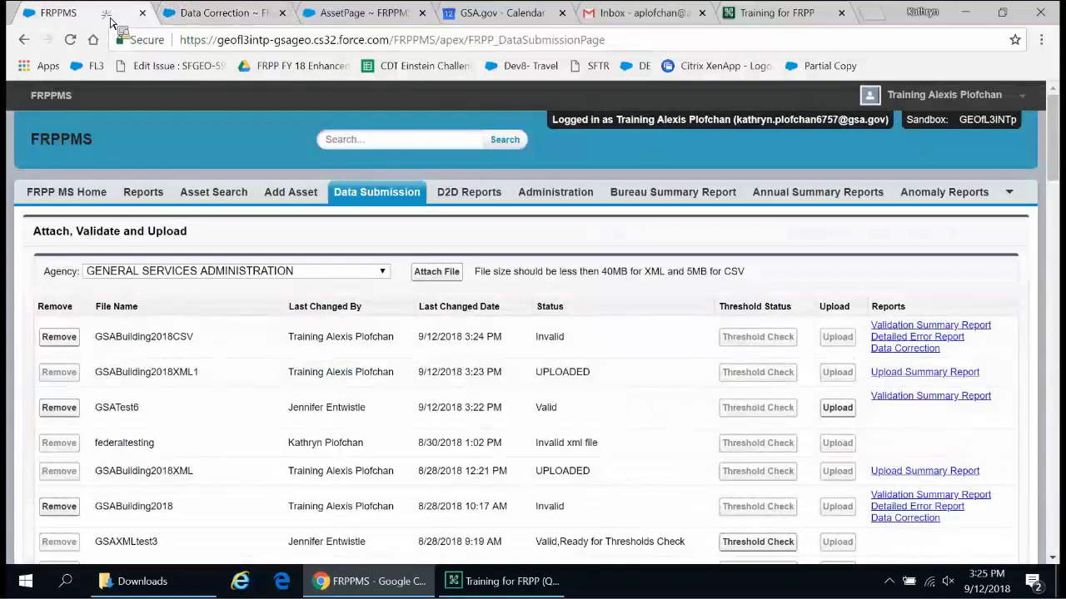
left_click(242, 13)
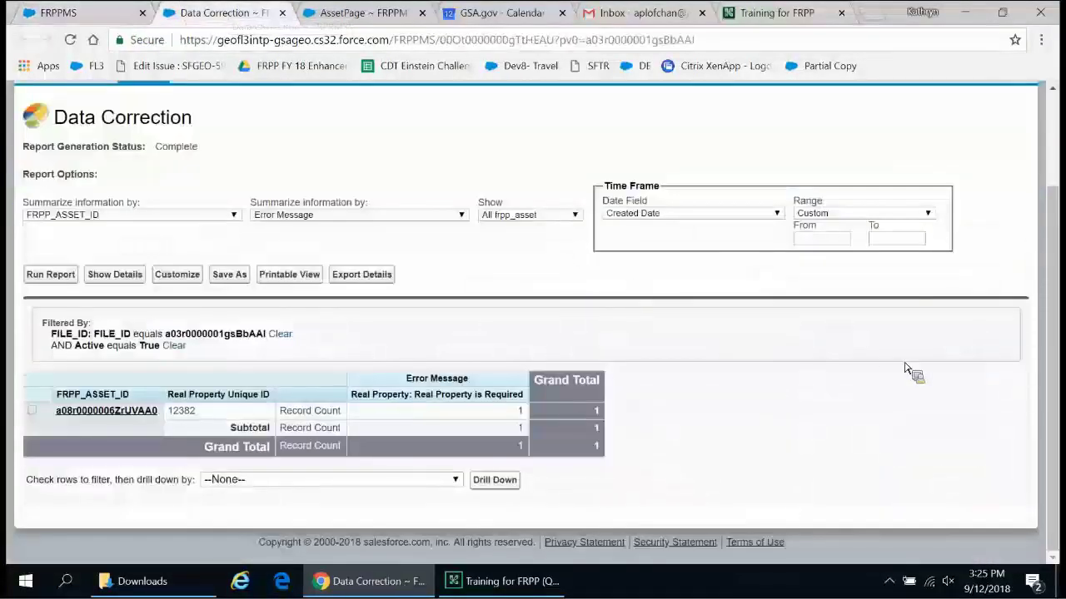
left_click(107, 410)
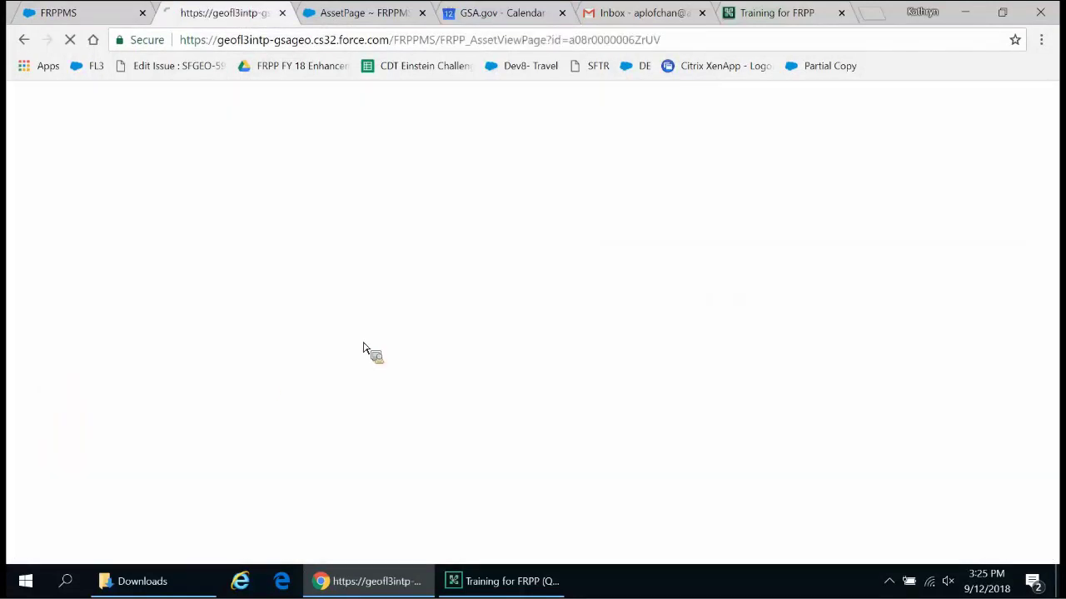
left_click(494, 238)
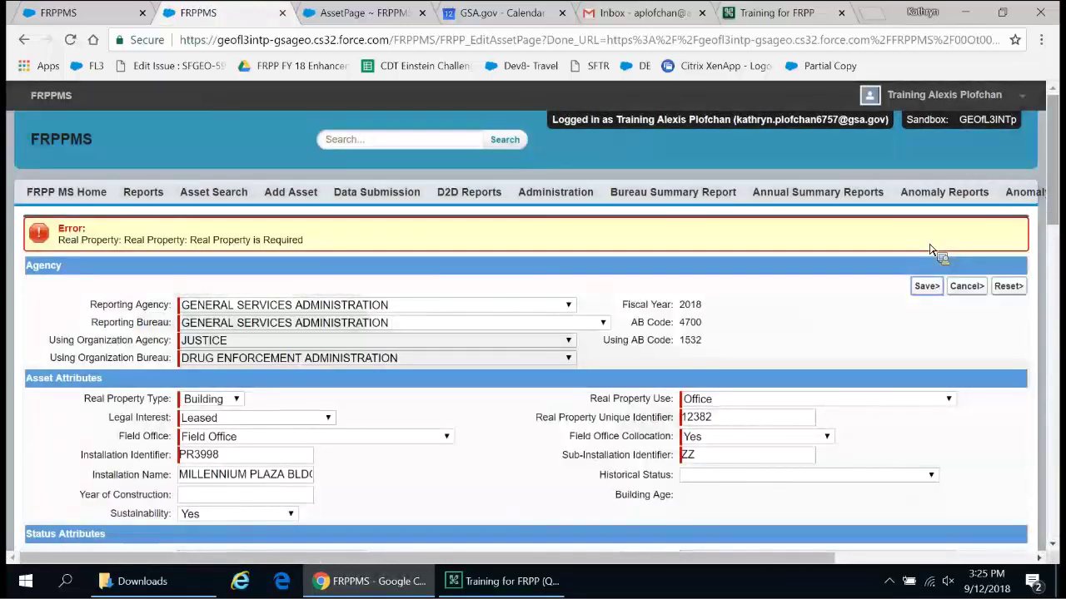
Search the asset's edit form for "real property" to reach the Real Property field under Other Asset Attributes
scroll(1062, 176, "down", 5)
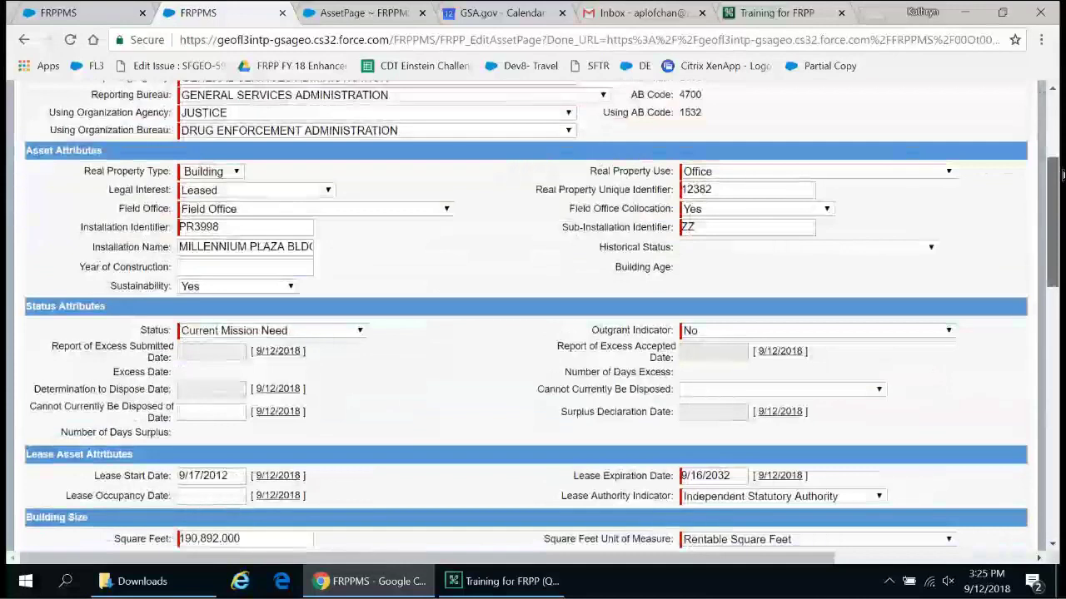
scroll(1062, 234, "down", 3)
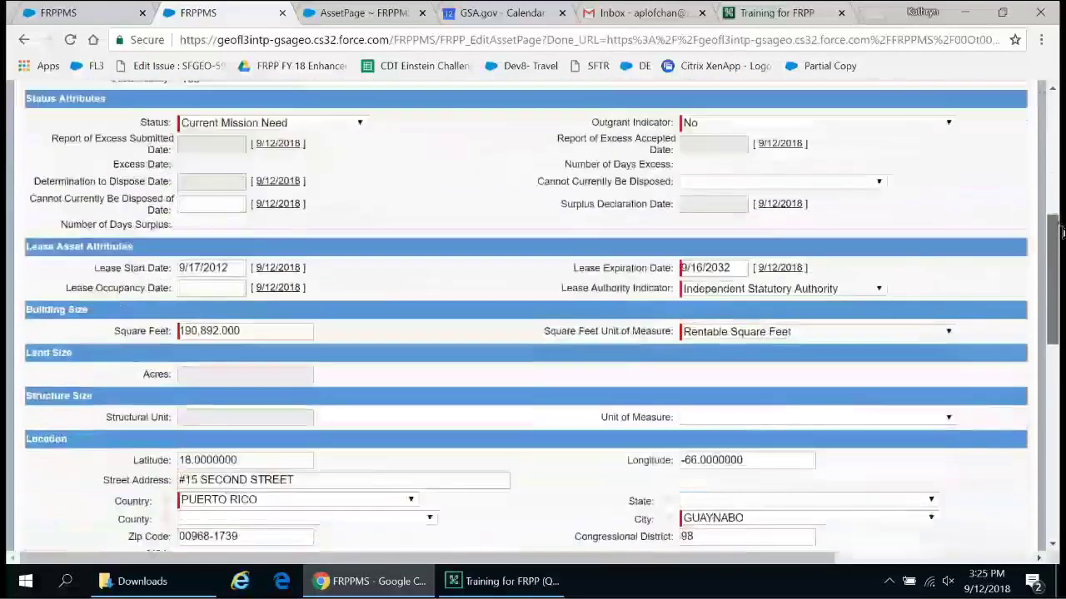
key("ctrl+f")
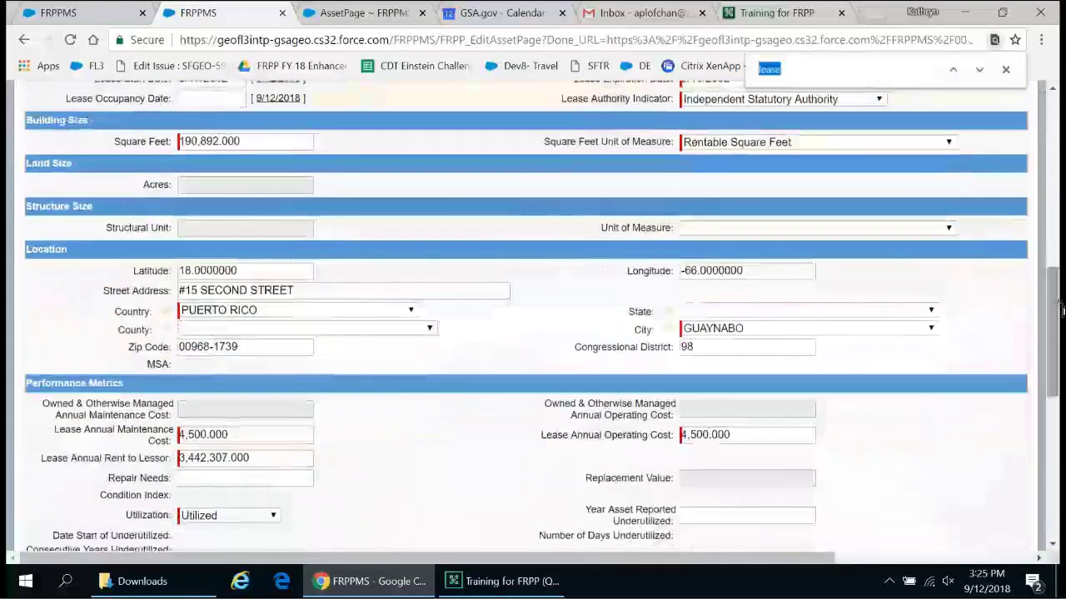
type("real prop")
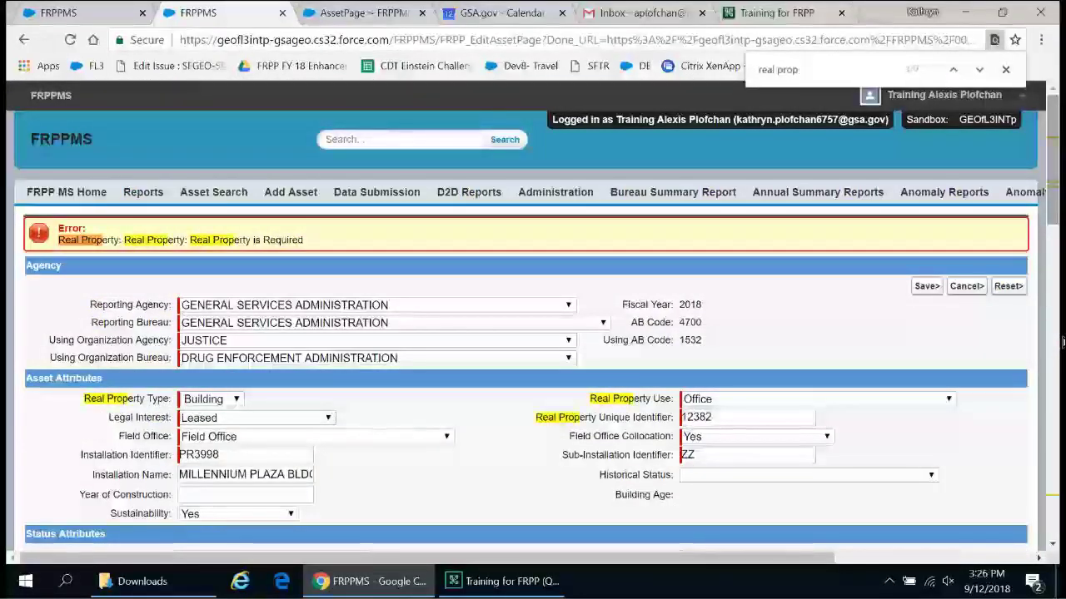
type("erty")
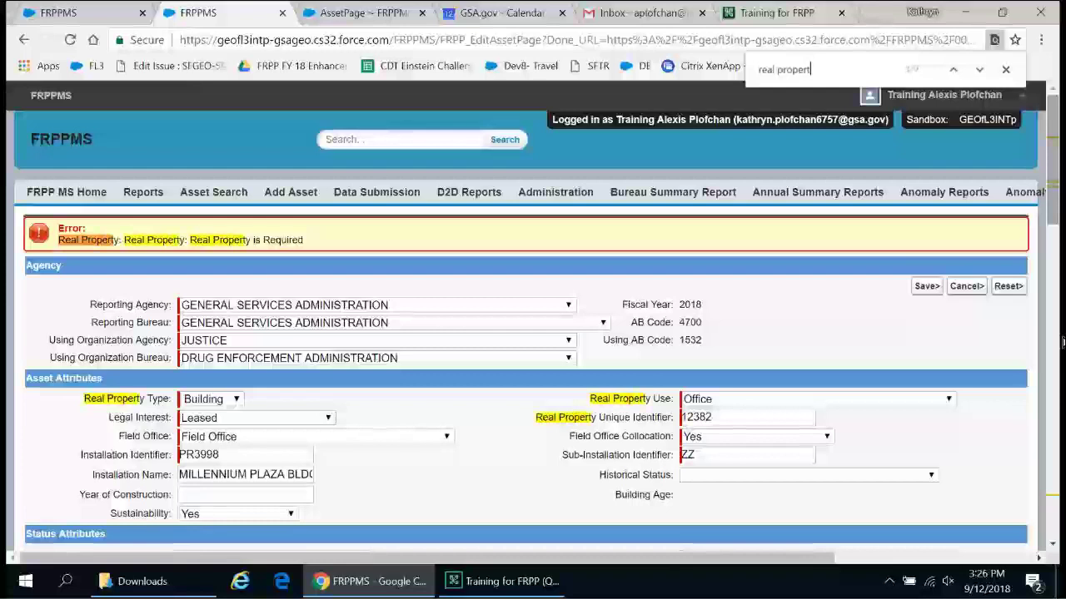
key("Return")
key("Return")
key("Return")
key("Return")
key("Return")
key("Return")
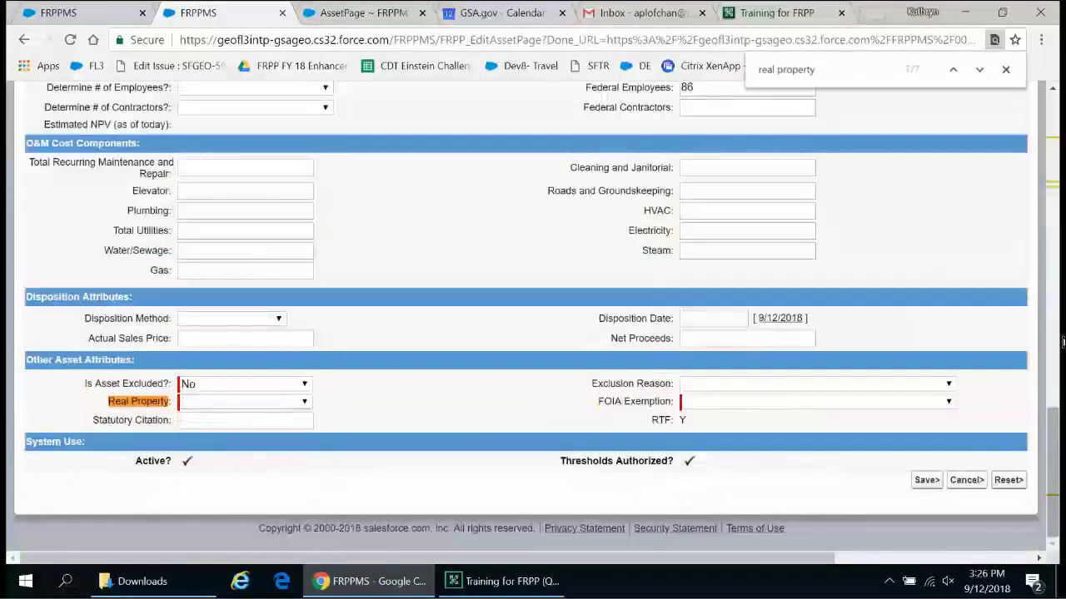
Set Real Property to Yes under Other Asset Attributes and save the asset
left_click(241, 402)
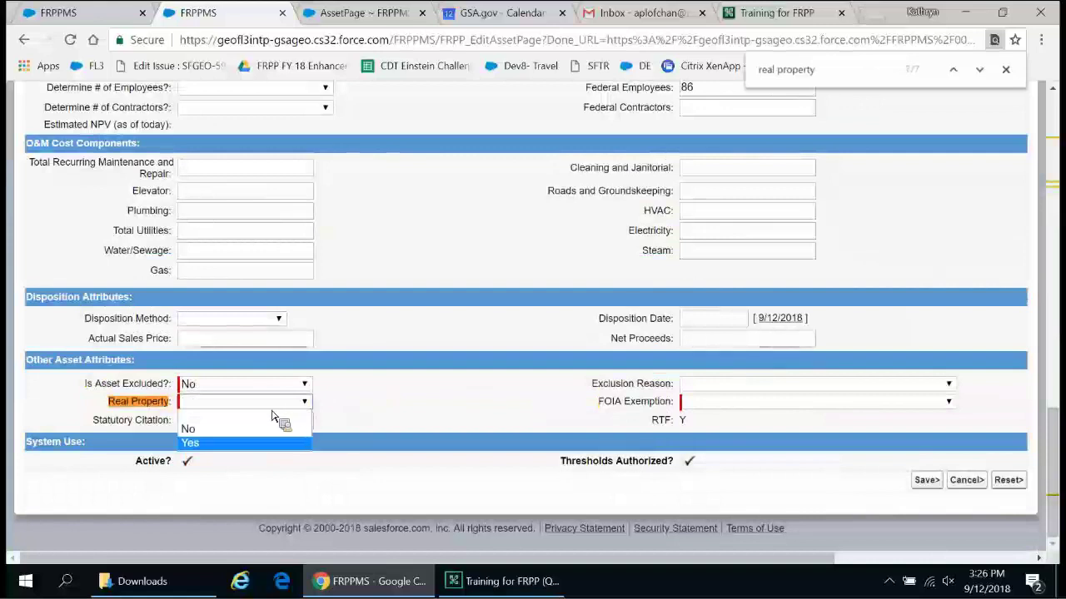
left_click(259, 442)
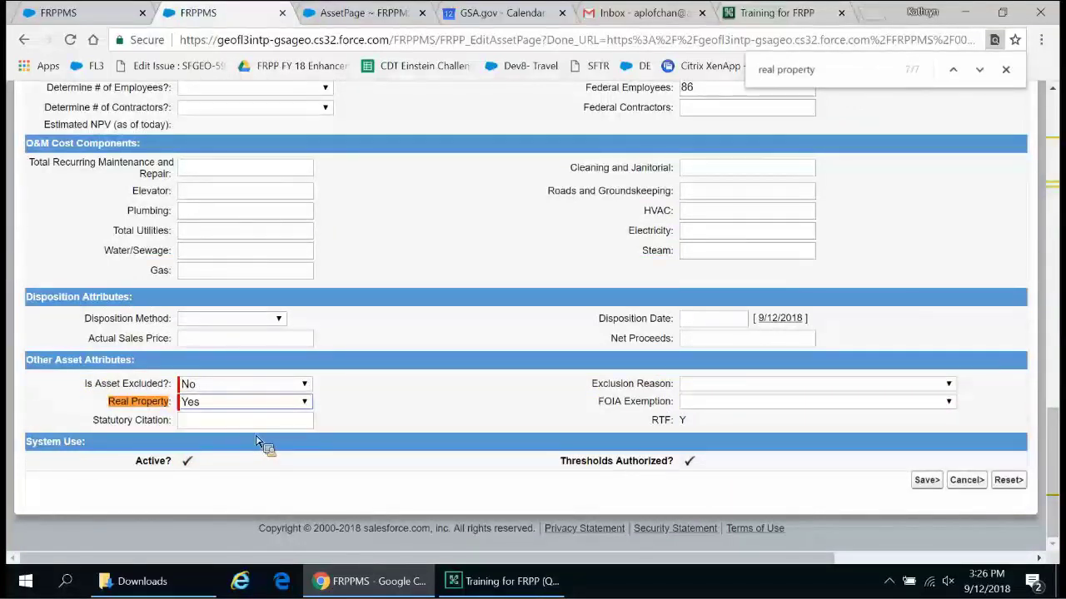
key("alt+Down")
left_click(276, 416)
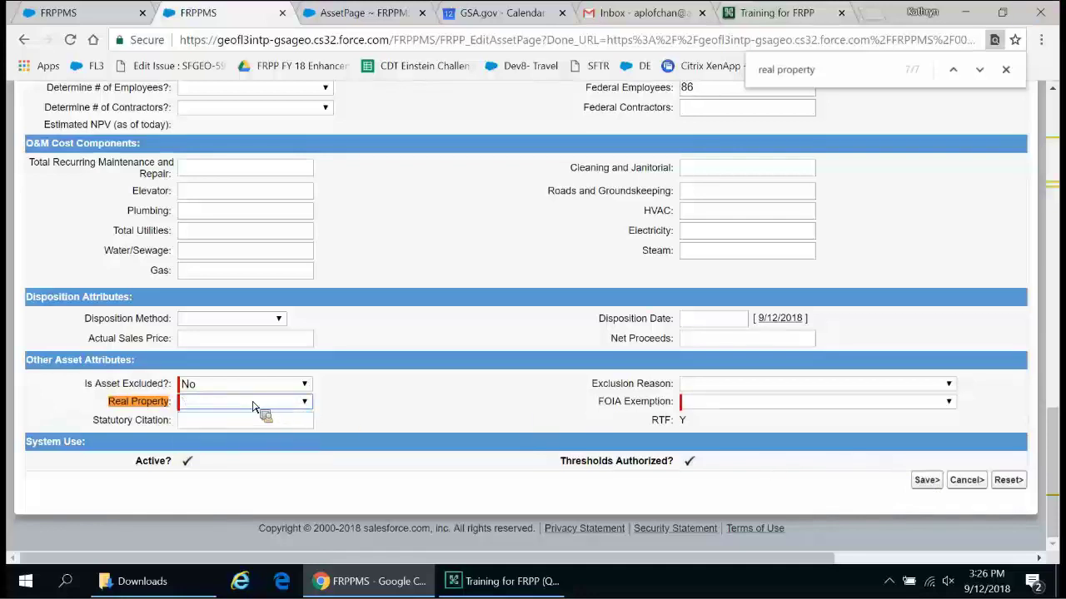
key("Escape")
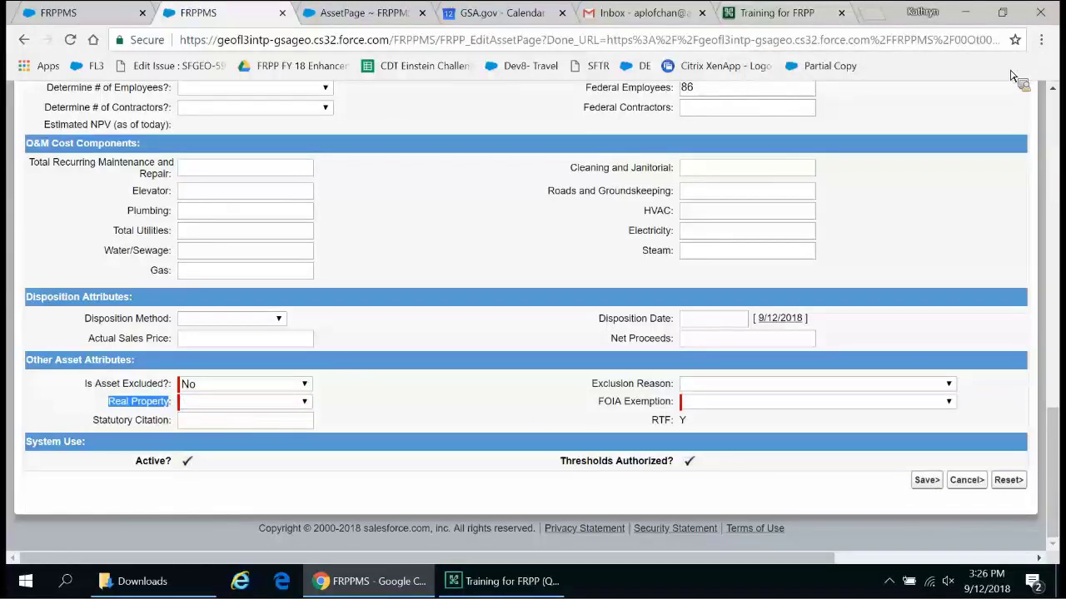
key("alt+Down")
key("Down")
key("Down")
key("Return")
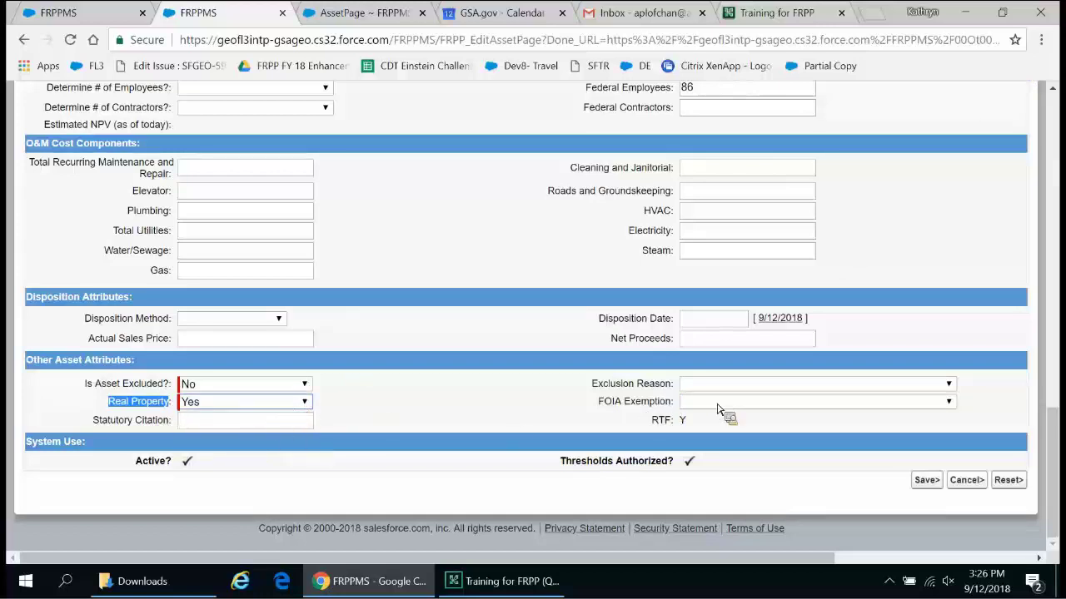
left_click(925, 481)
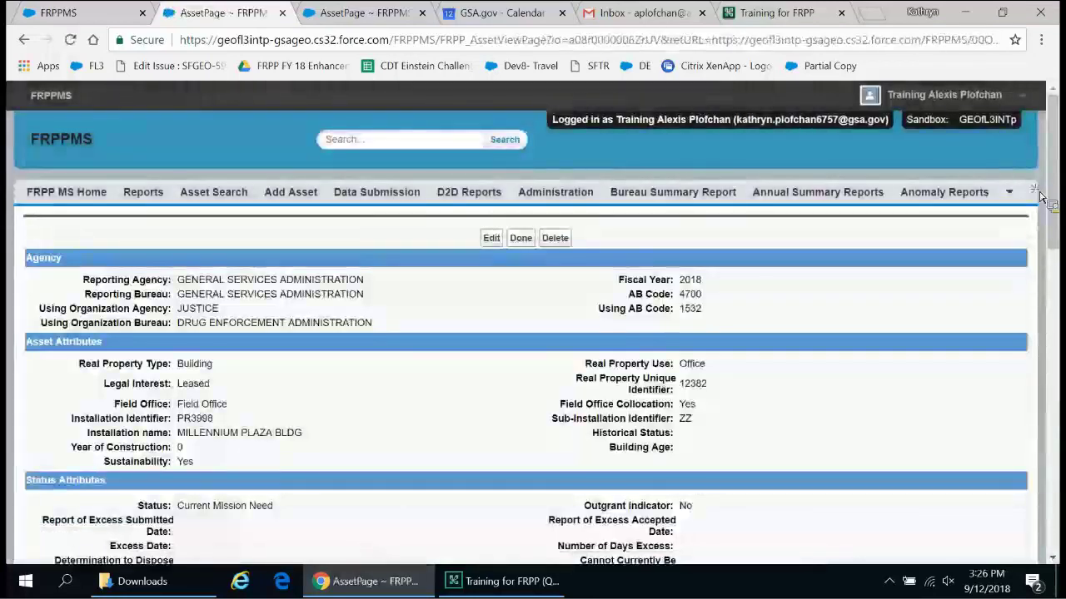
Return to the Data Submission page, open the Threshold Warnings Report for GSABuilding2018CSV and view the asset in question
left_click(92, 12)
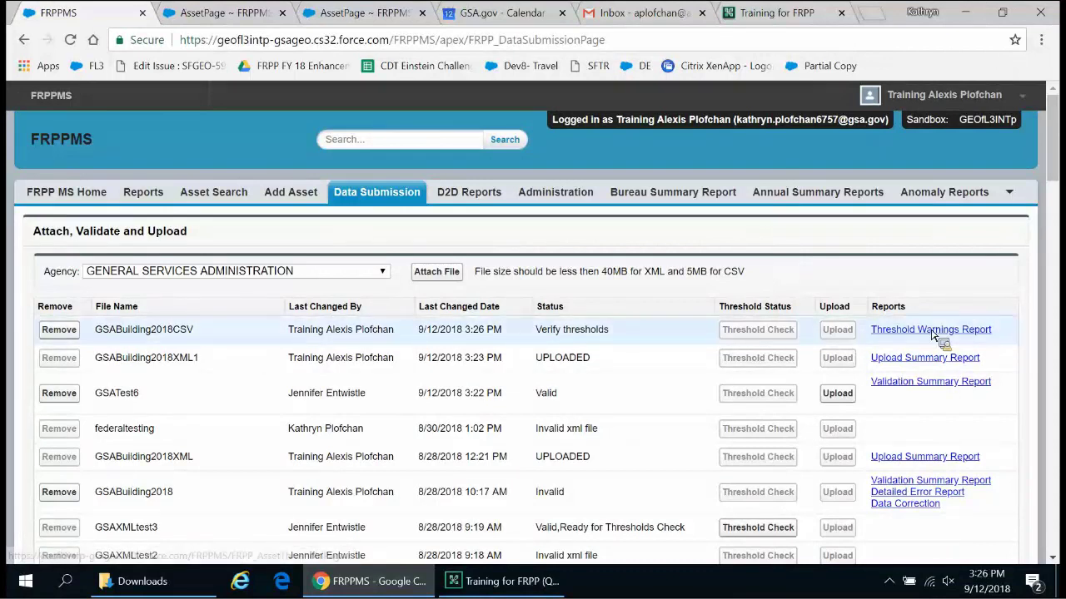
left_click(891, 331)
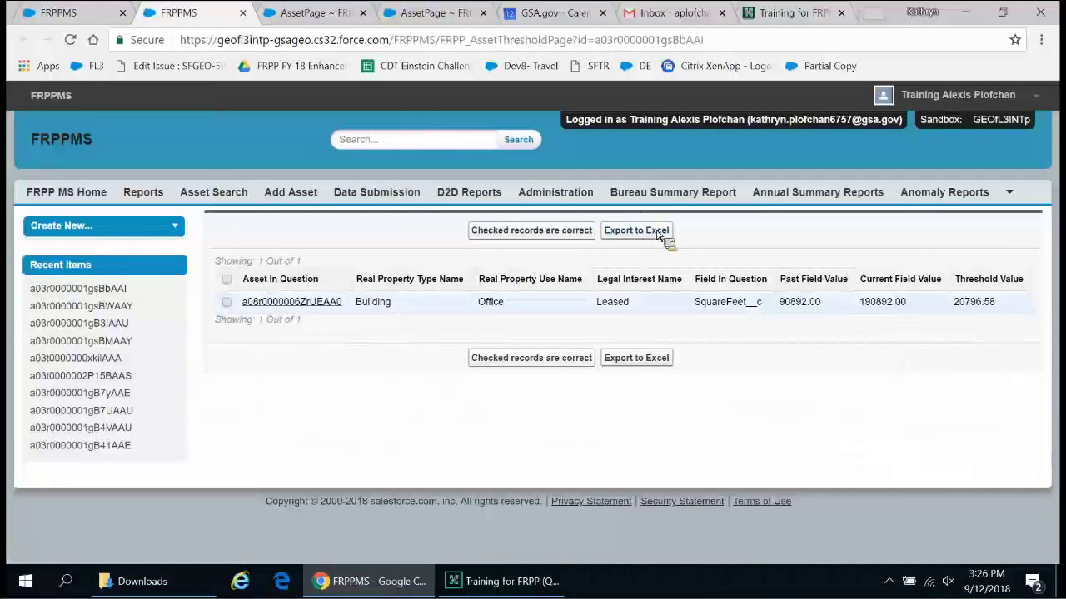
left_click(324, 303)
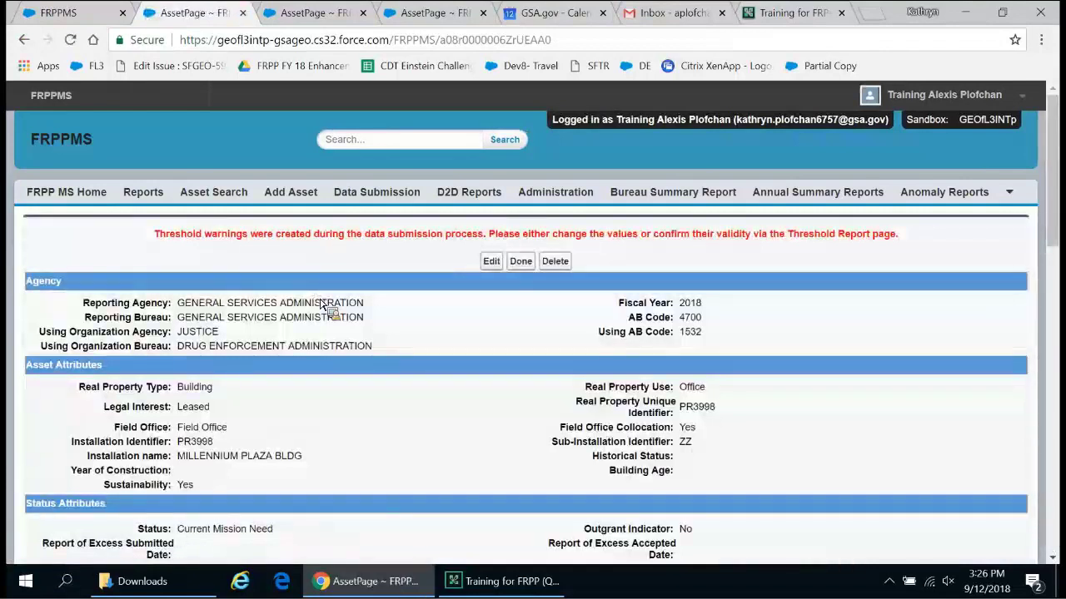
Try to open the asset flagged for its square feet for editing, retrying from the threshold warnings, and close that page
left_click(491, 261)
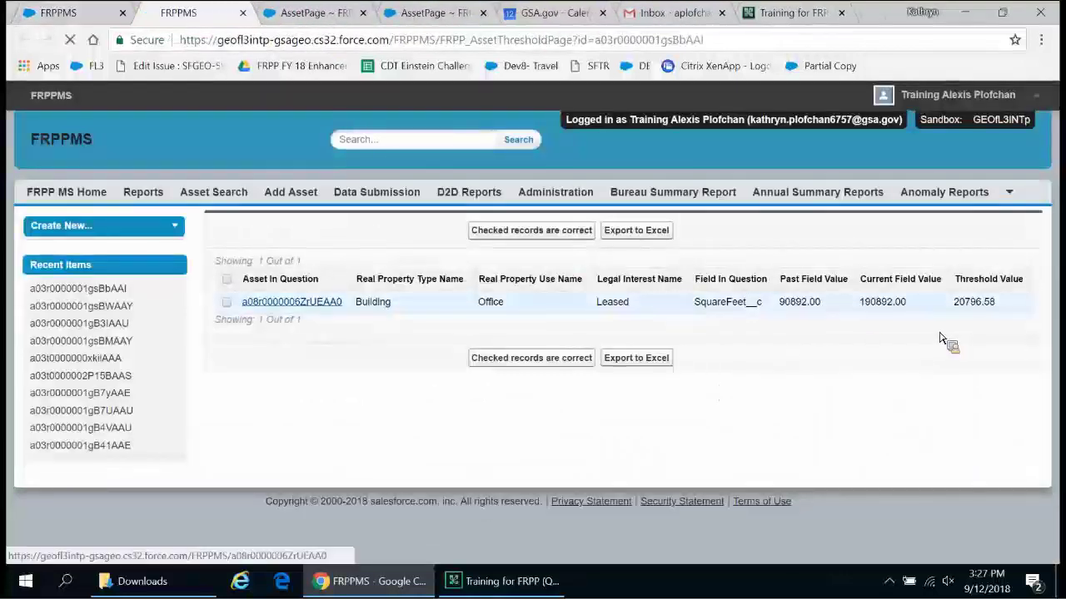
left_click(292, 301)
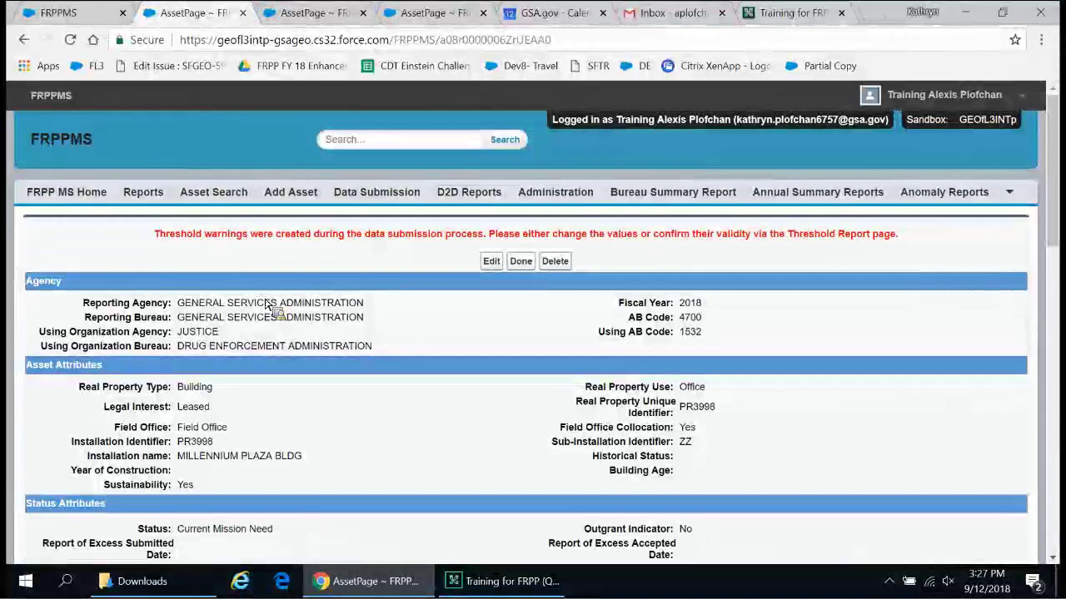
left_click(491, 260)
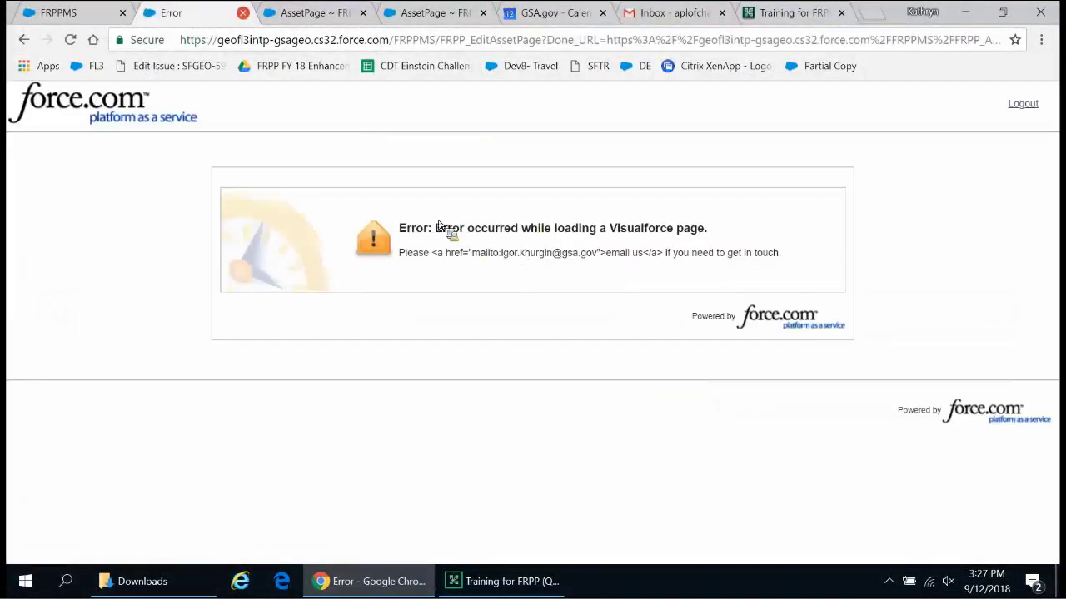
left_click(243, 13)
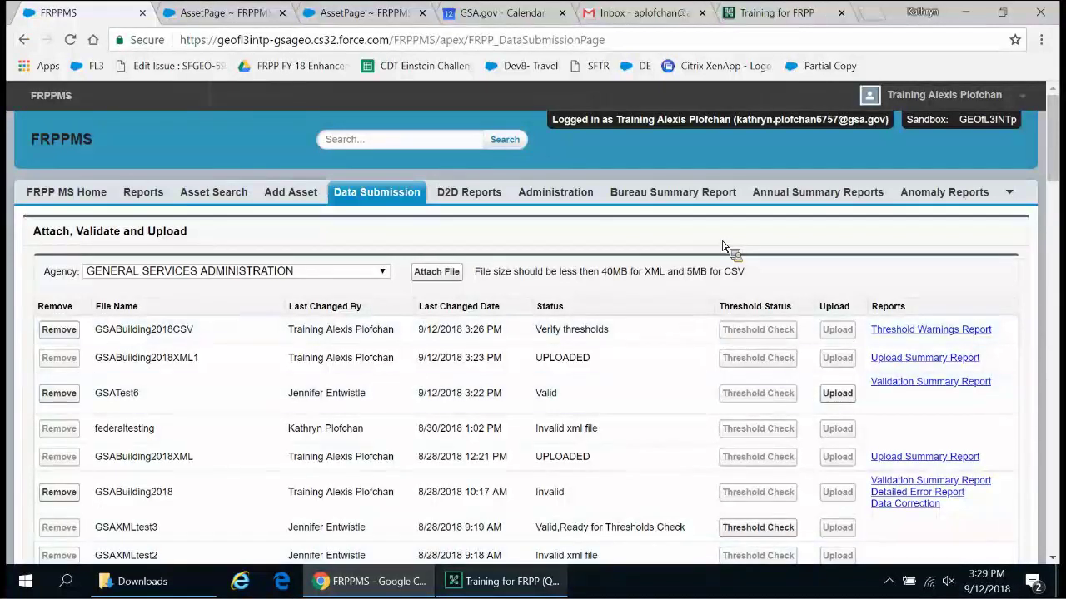
left_click(536, 583)
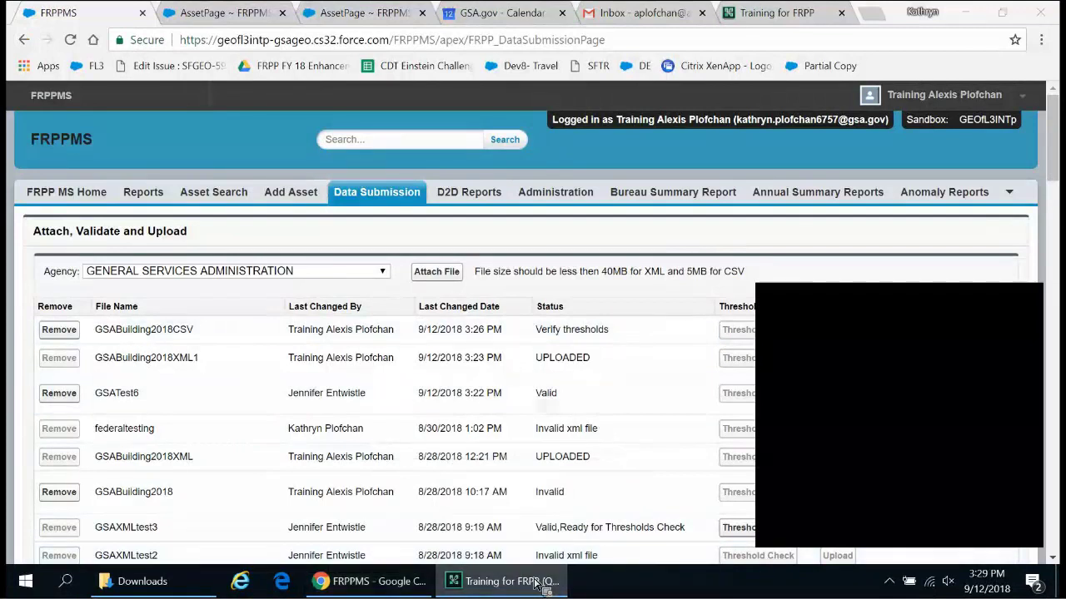
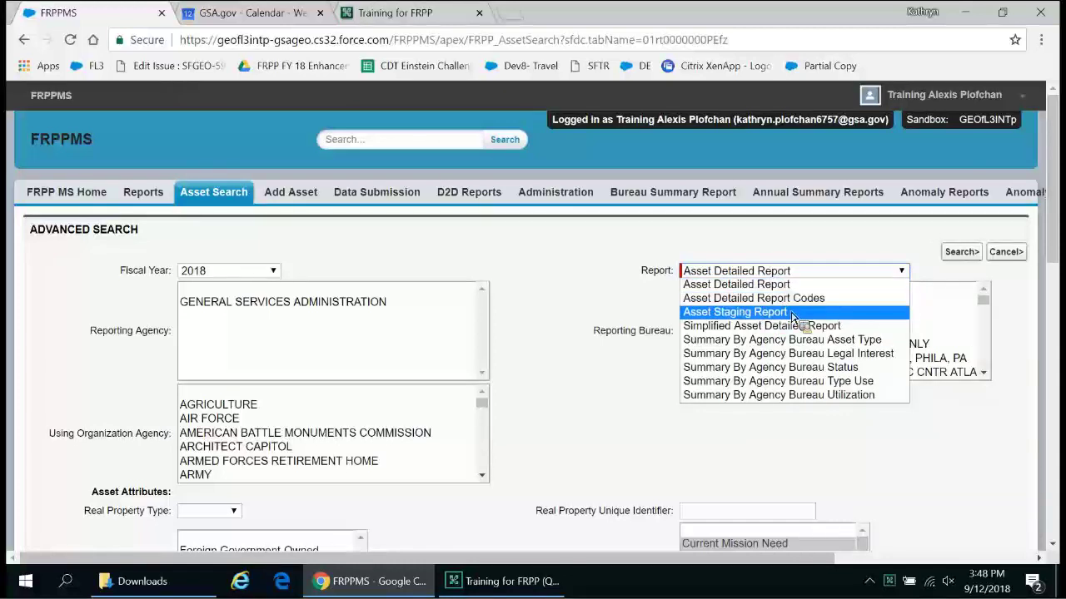
Run the Asset Staging Report for fiscal year 2018 from the advanced asset search
left_click(791, 313)
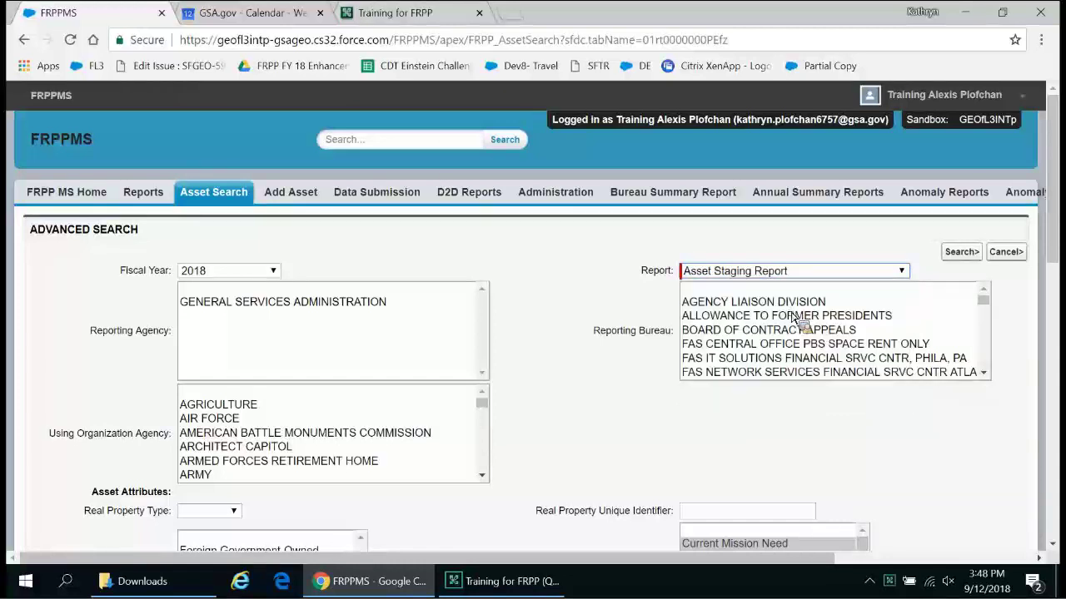
left_click(960, 252)
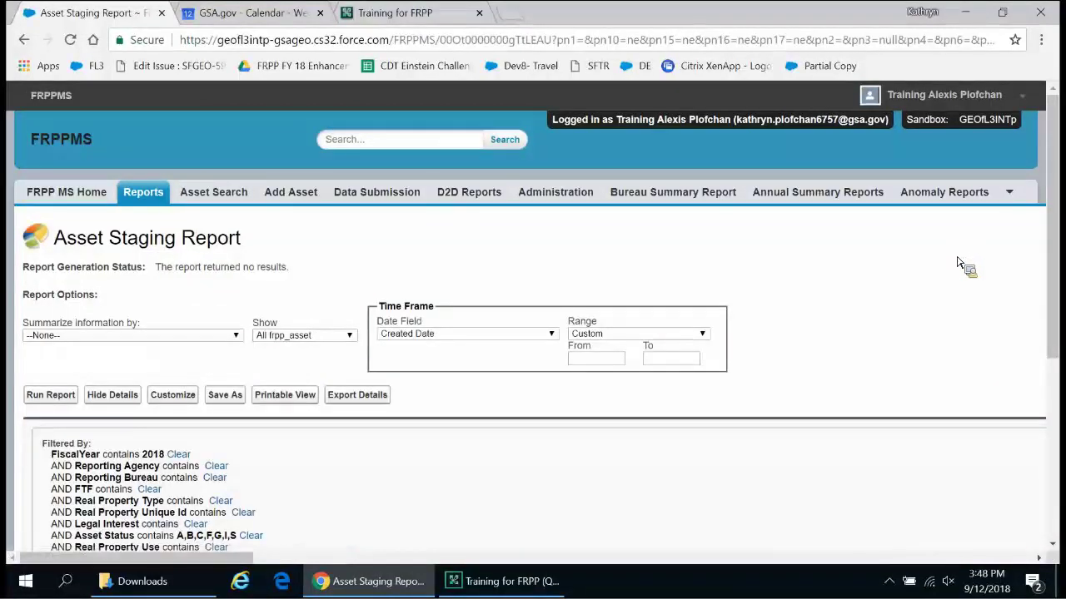
Review the filter criteria and result columns of the Asset Staging Report, and return to the portal home page
left_click_drag(1056, 329, 1061, 489)
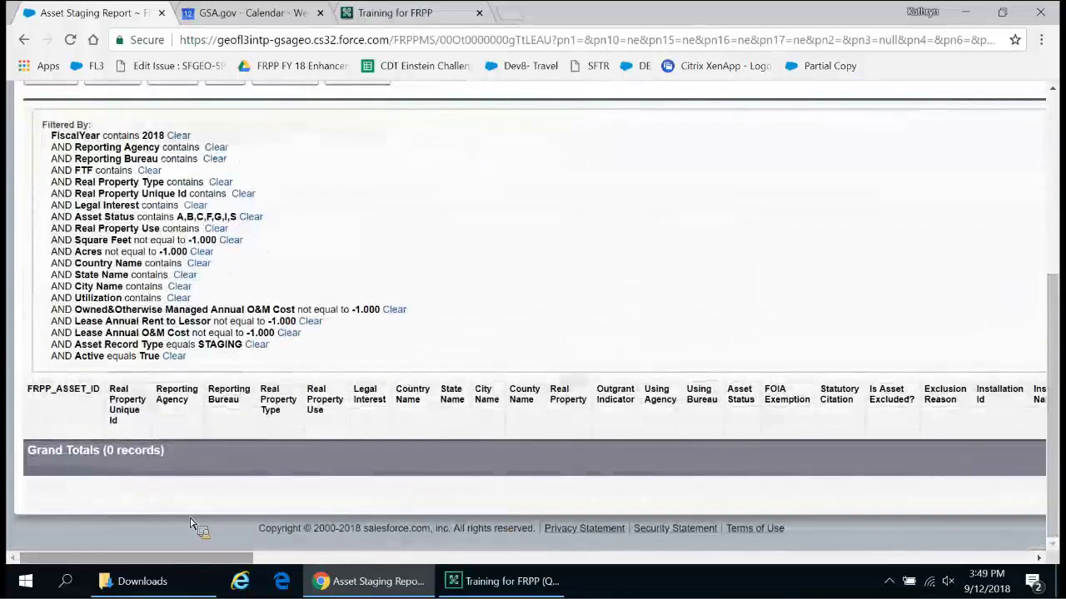
left_click_drag(154, 556, 558, 564)
left_click_drag(391, 558, 143, 549)
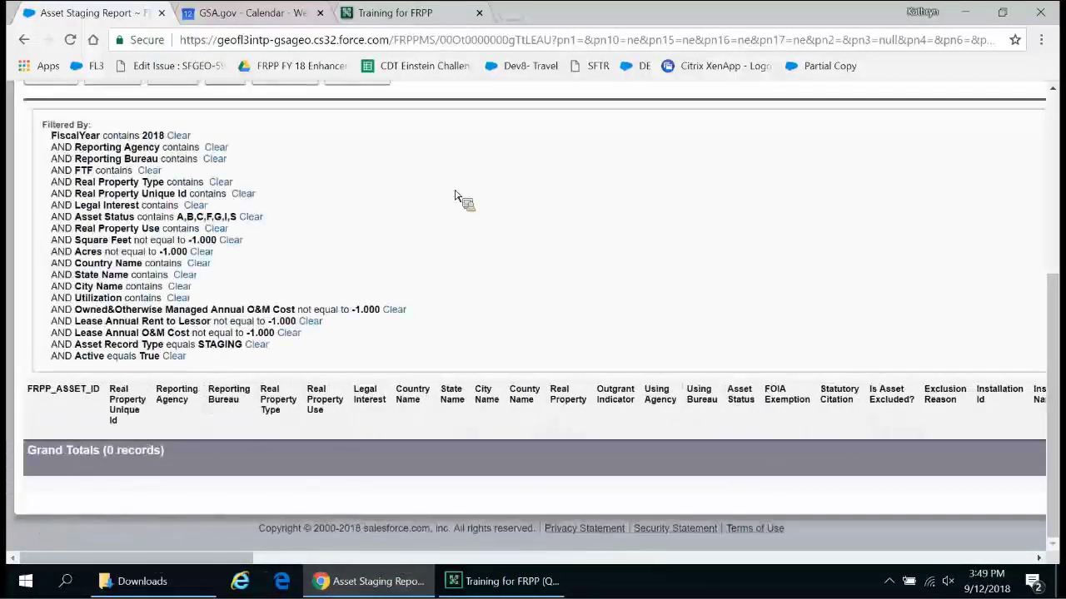
left_click_drag(1054, 379, 1041, 198)
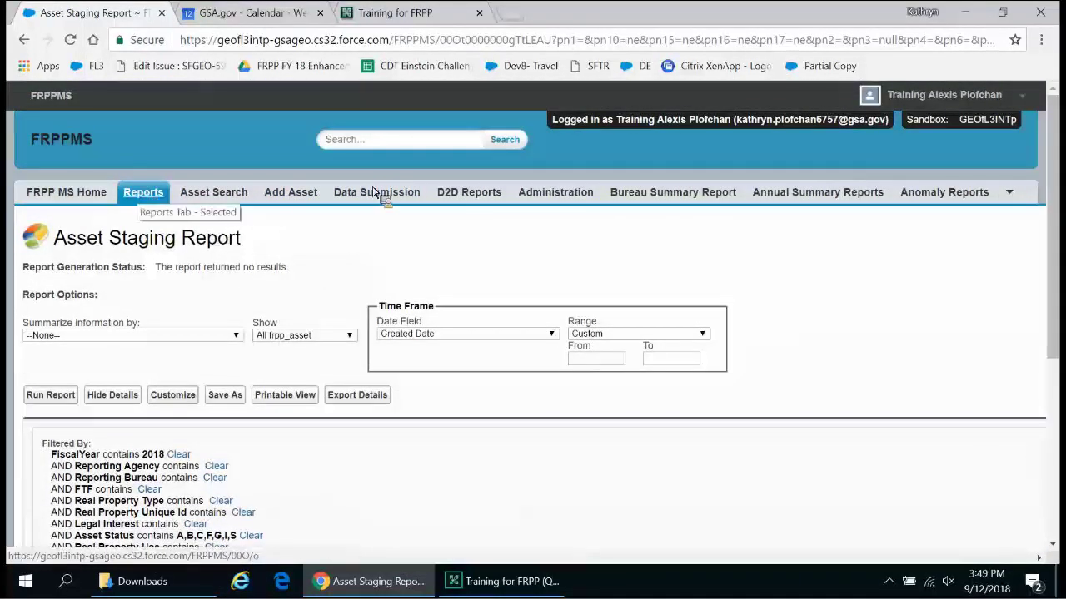
left_click(1009, 194)
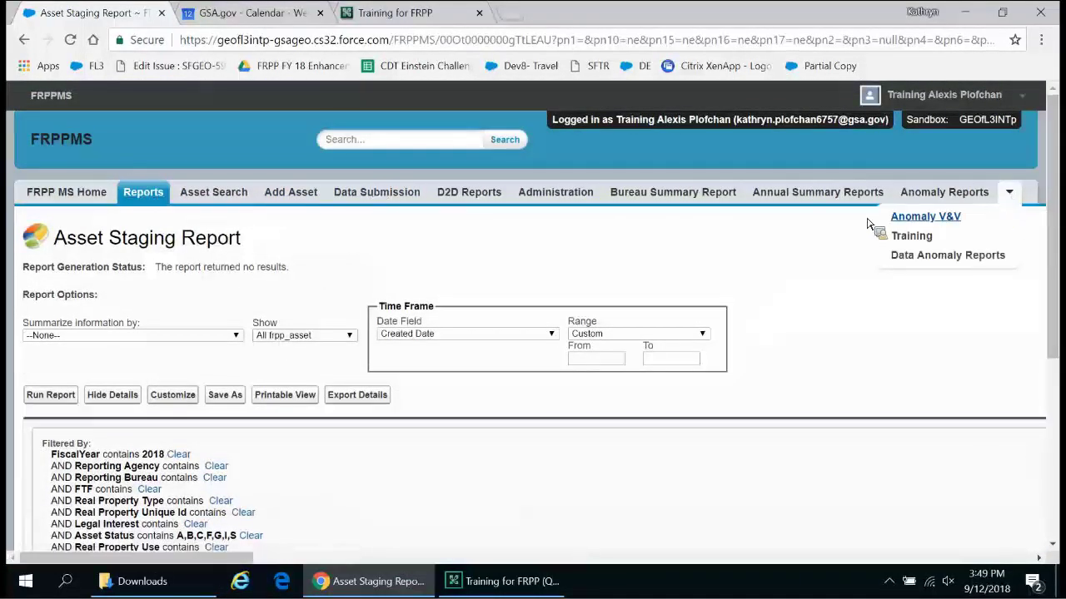
left_click(72, 198)
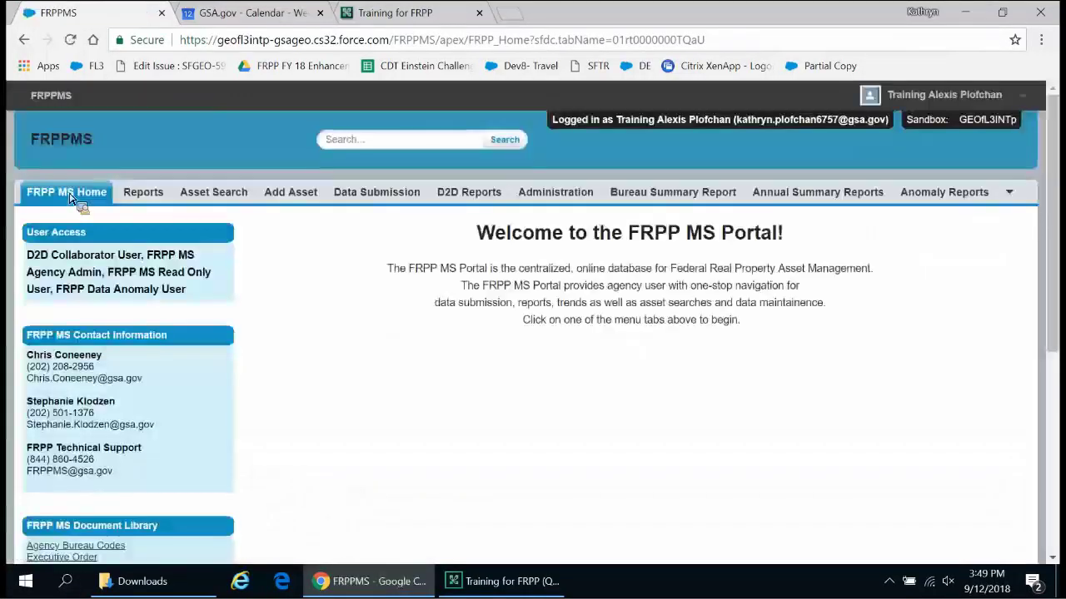
Start a new report of type FRPP_ASSET from the report types matching FRPP, and leave the report builder without saving
left_click(143, 193)
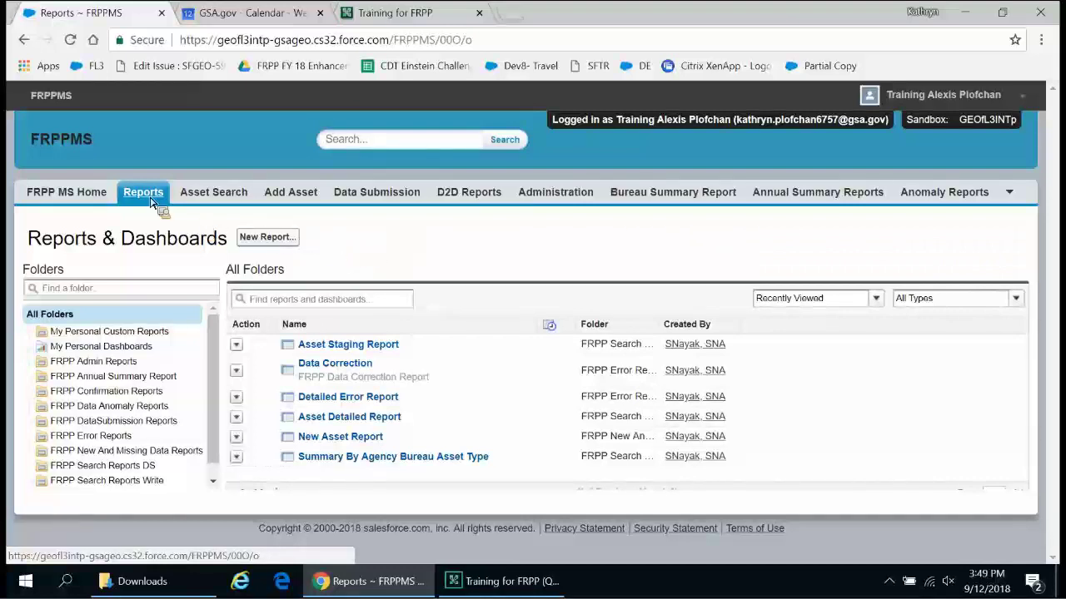
left_click(265, 239)
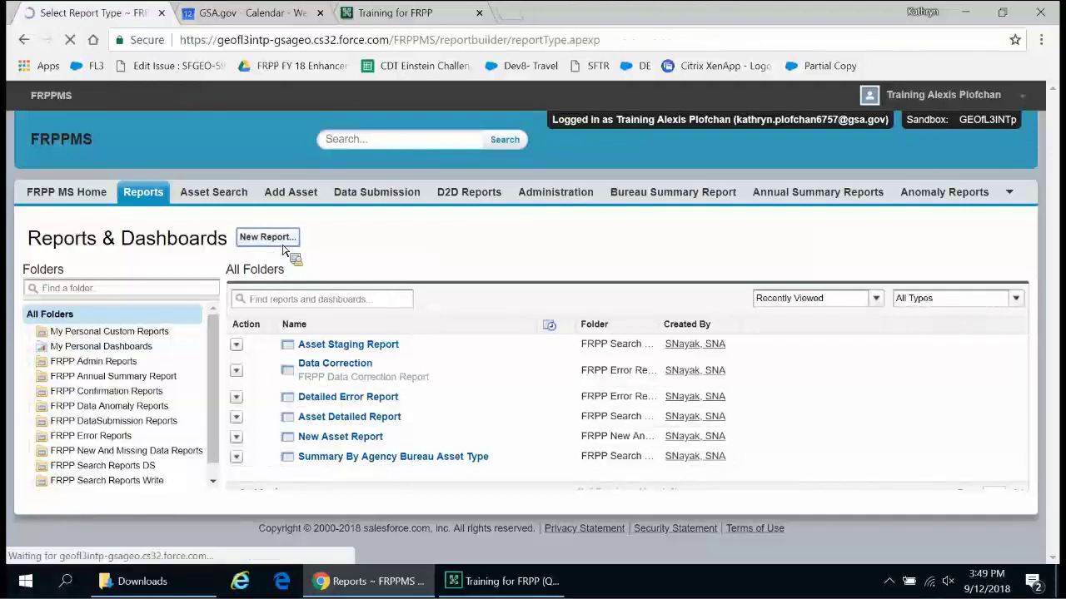
left_click(322, 333)
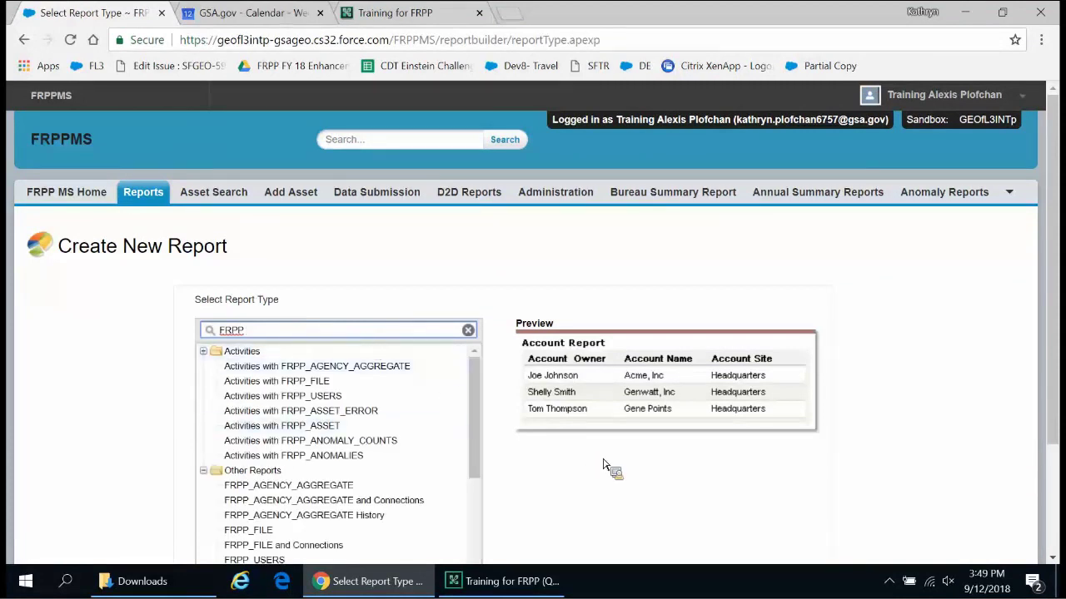
scroll(1055, 379, "down", 1)
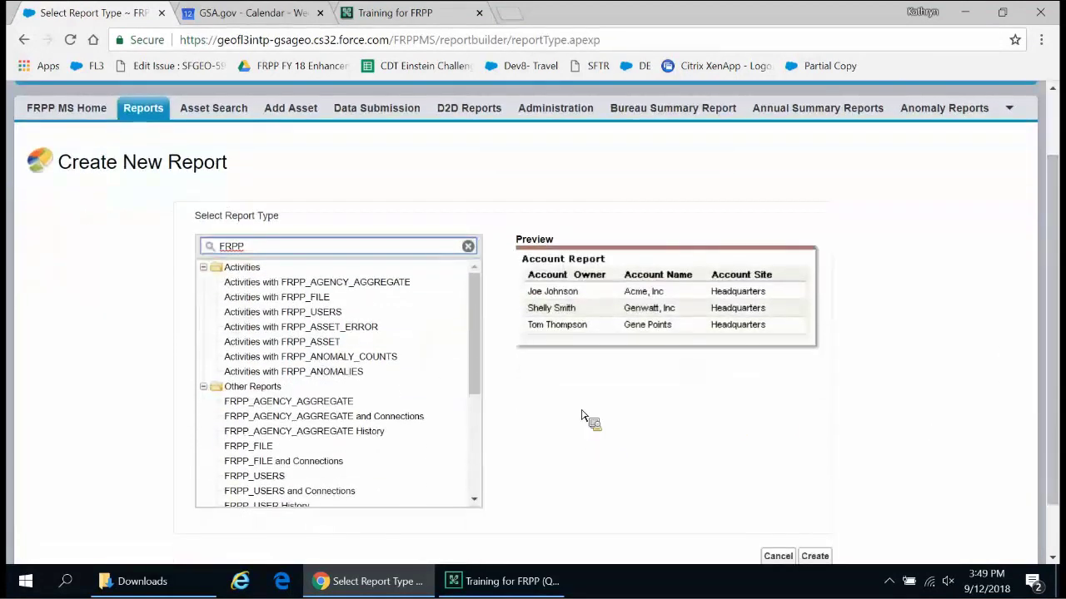
left_click_drag(477, 365, 492, 475)
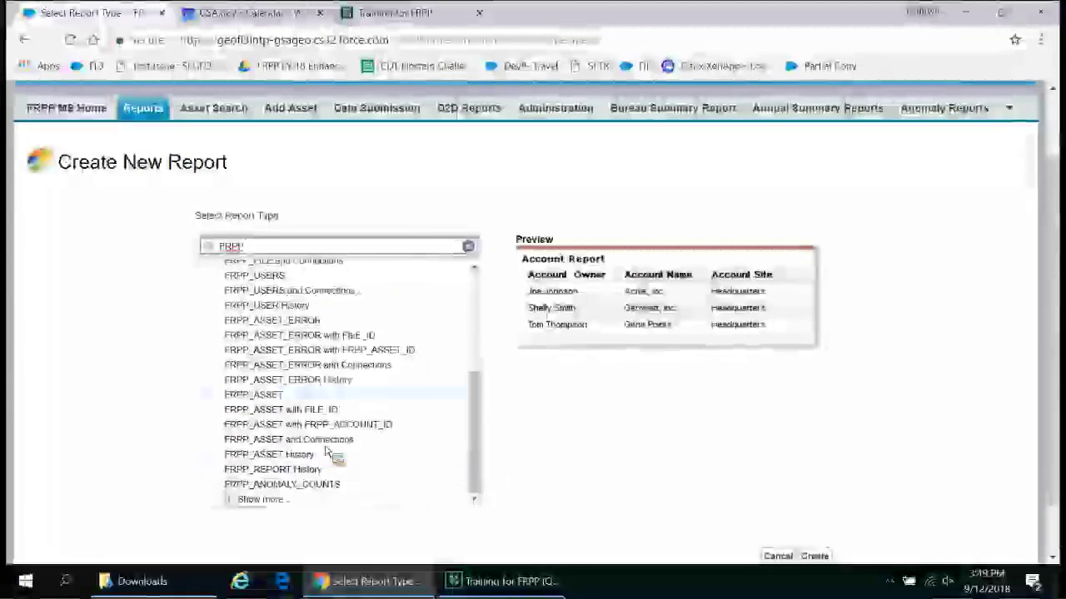
left_click(298, 396)
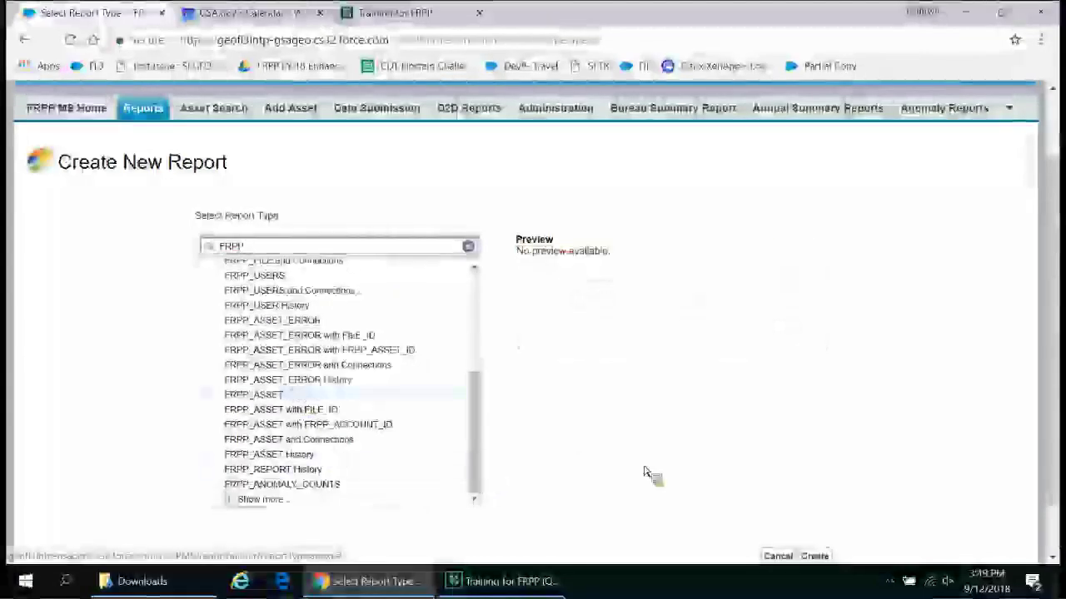
left_click(816, 557)
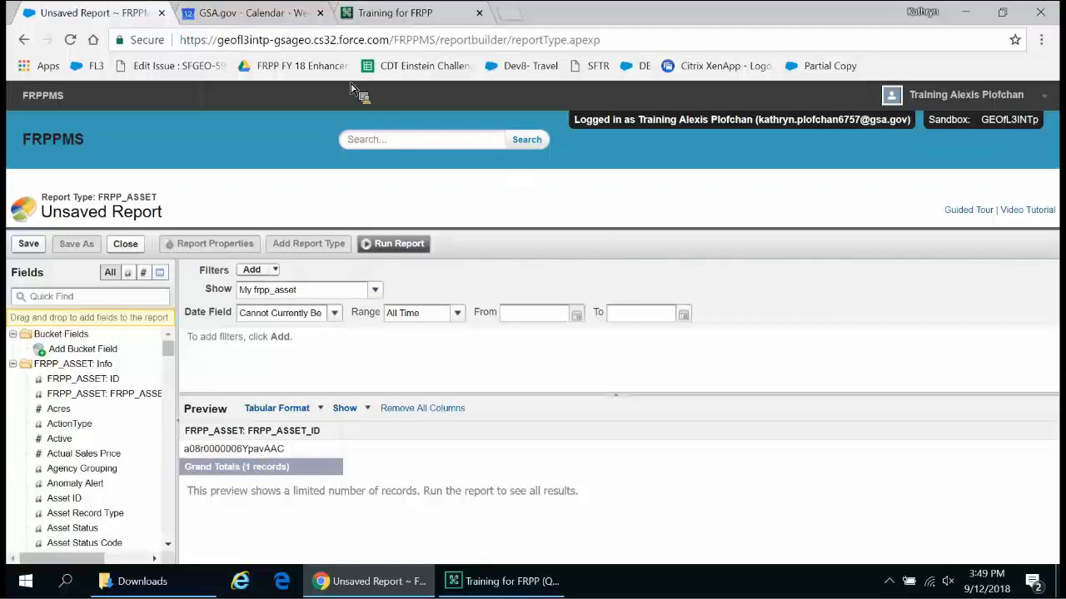
left_click(22, 41)
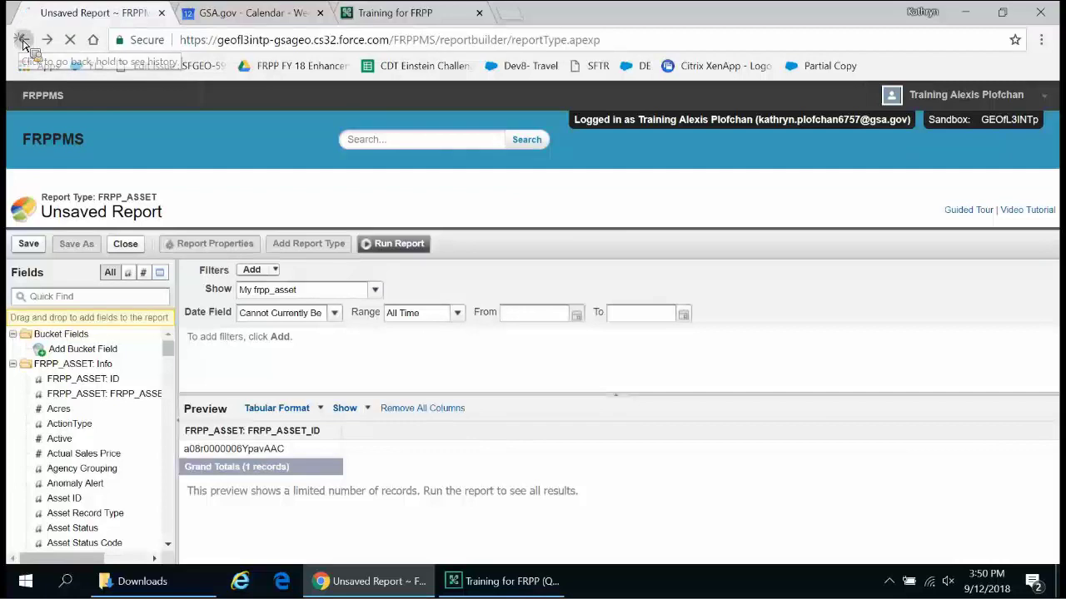
left_click(23, 42)
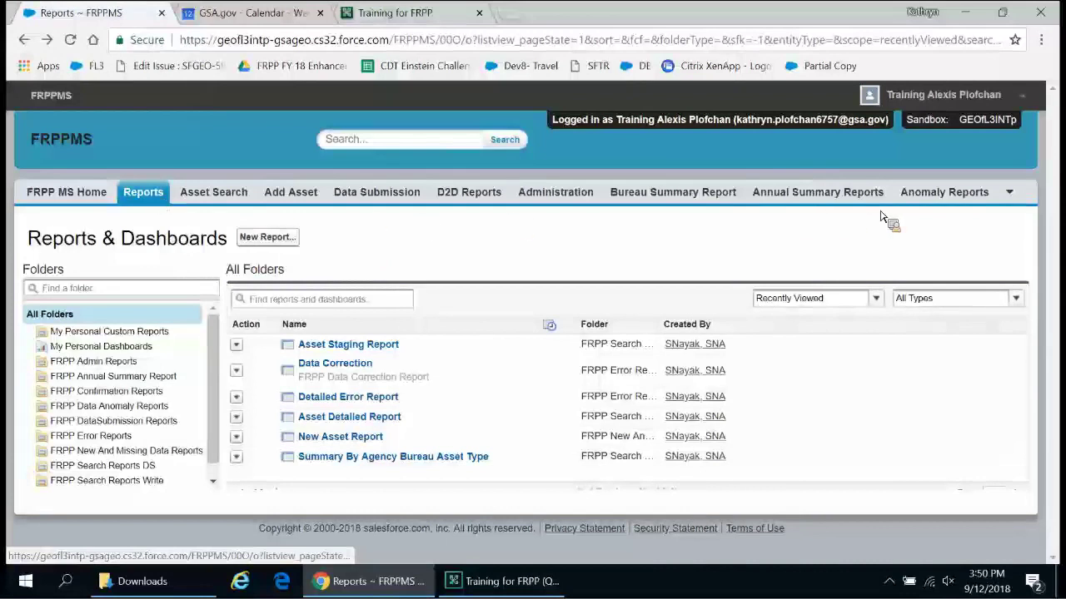
Open Anomaly V&V and examine the columns of the Geospatial Mismatch view through to Previously Affirmed
left_click(1008, 191)
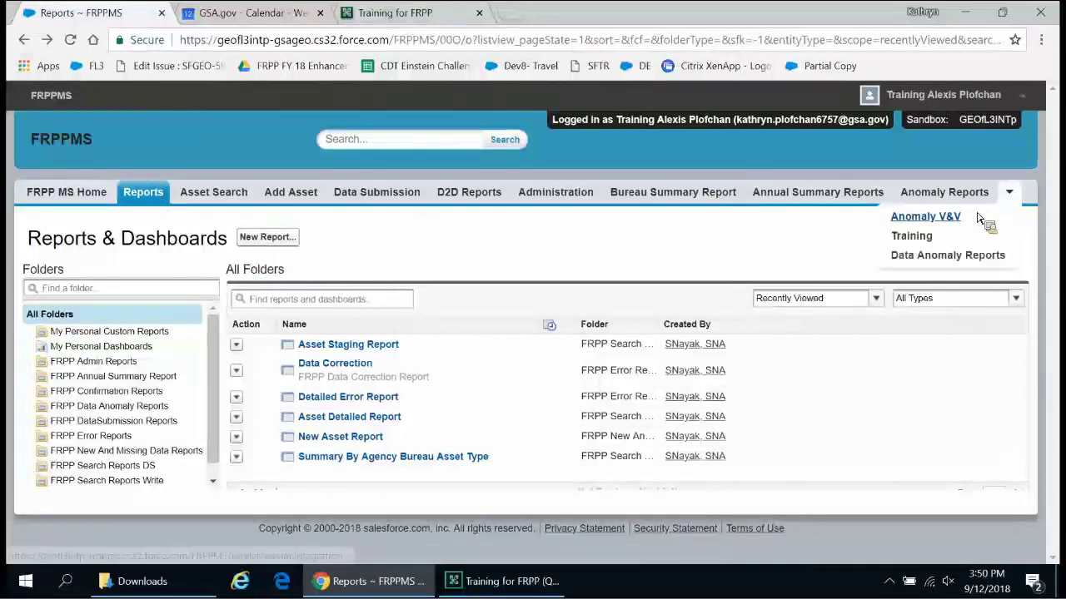
left_click(980, 218)
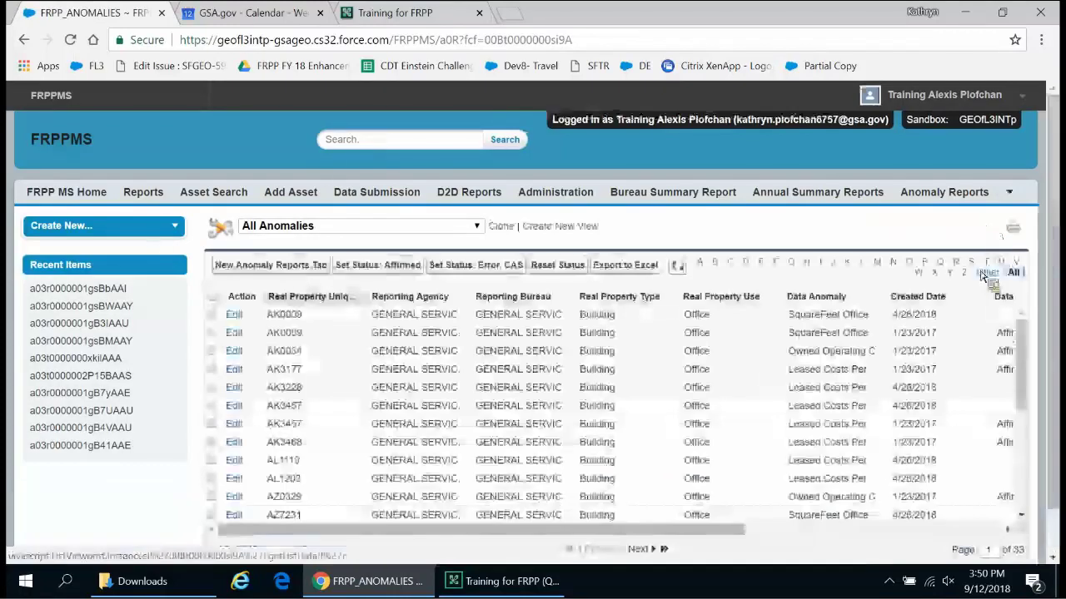
left_click(474, 227)
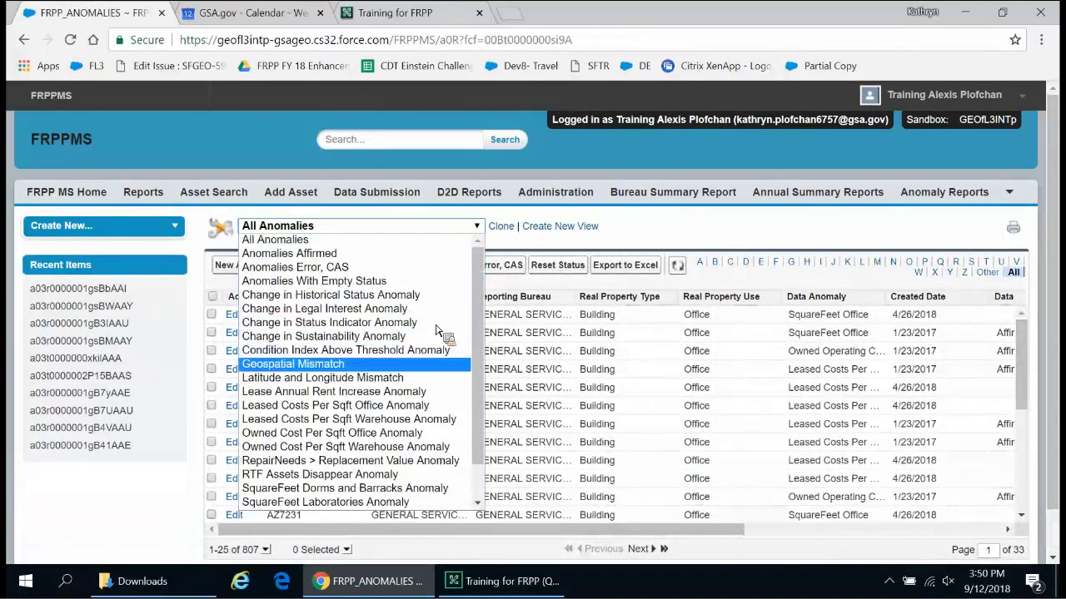
left_click(405, 366)
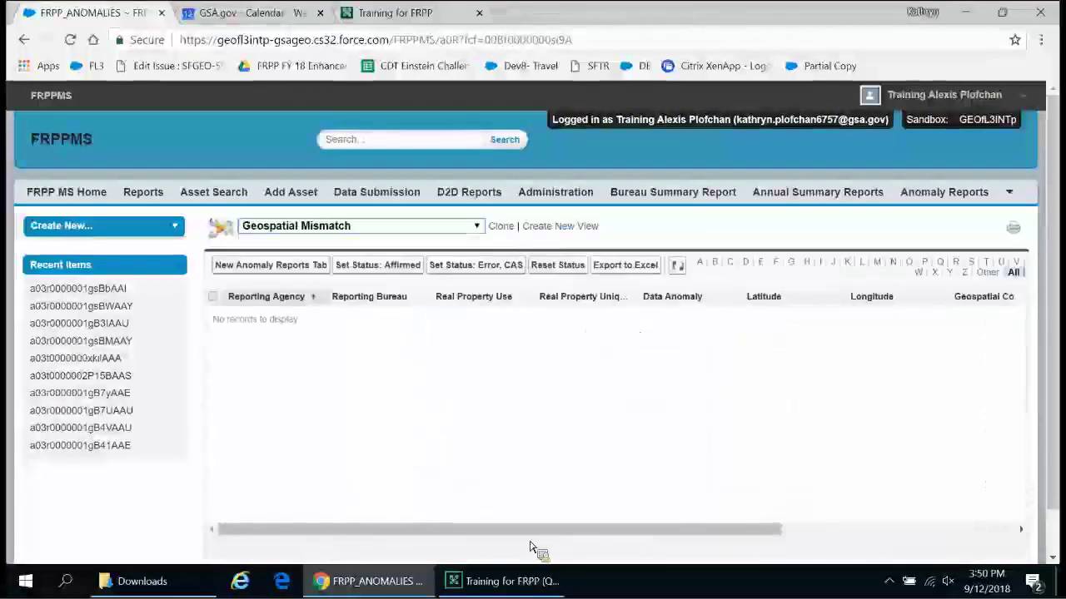
left_click_drag(452, 528, 723, 536)
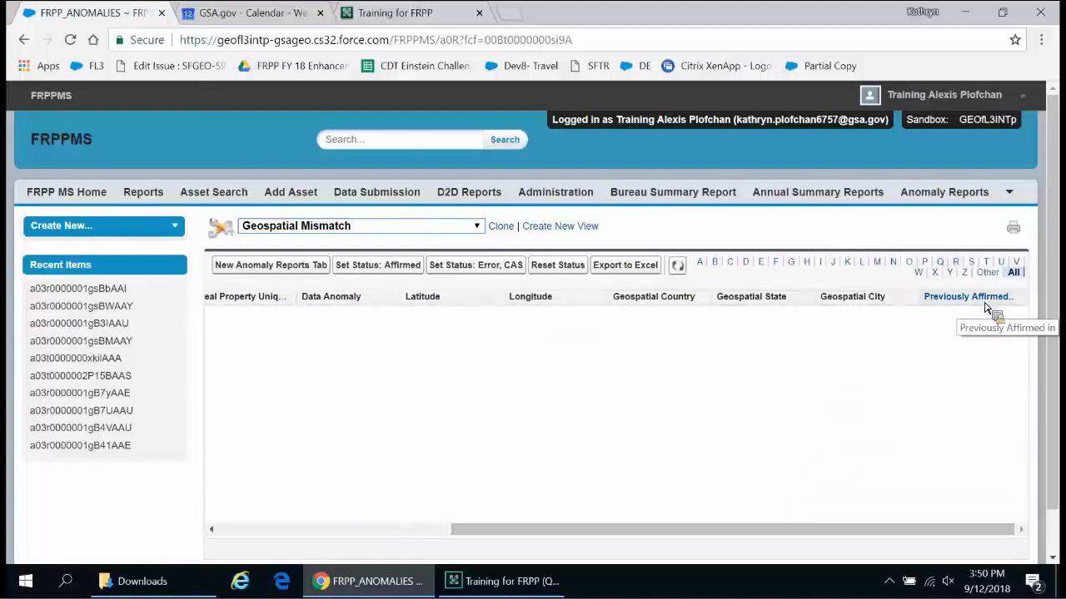
Switch to the Leased Costs Per Sqft Office Anomaly view and examine its cost, status and previously affirmed columns
left_click(393, 230)
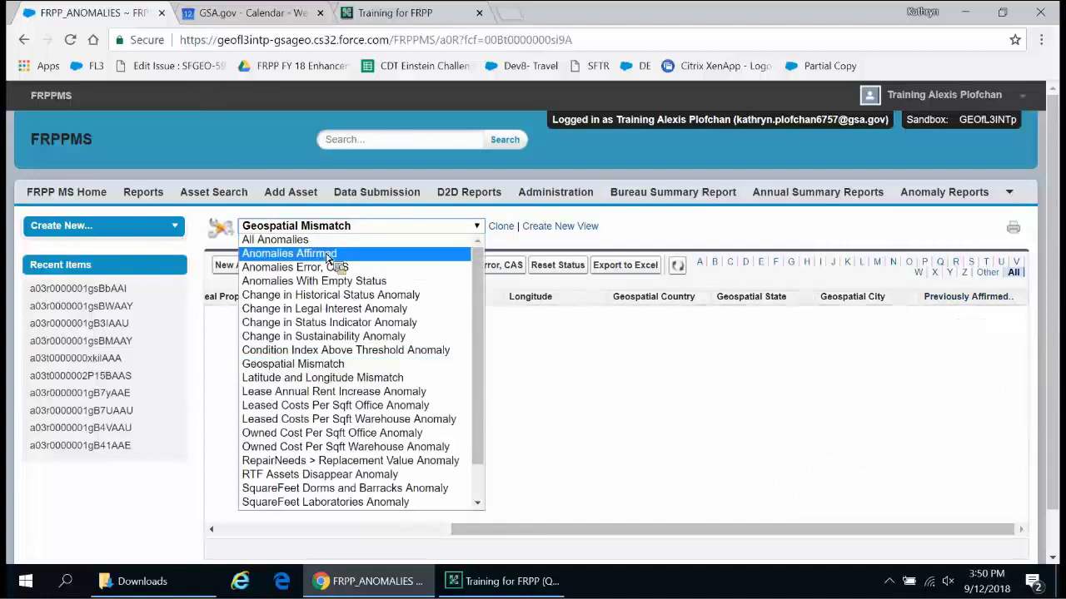
left_click(345, 405)
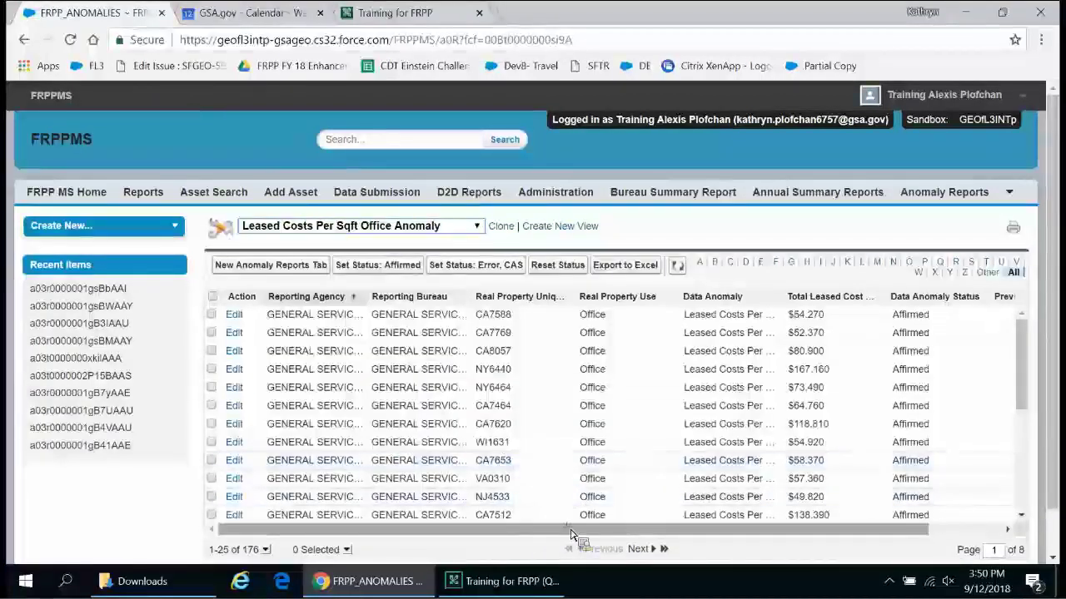
scroll(583, 541, "right", 3)
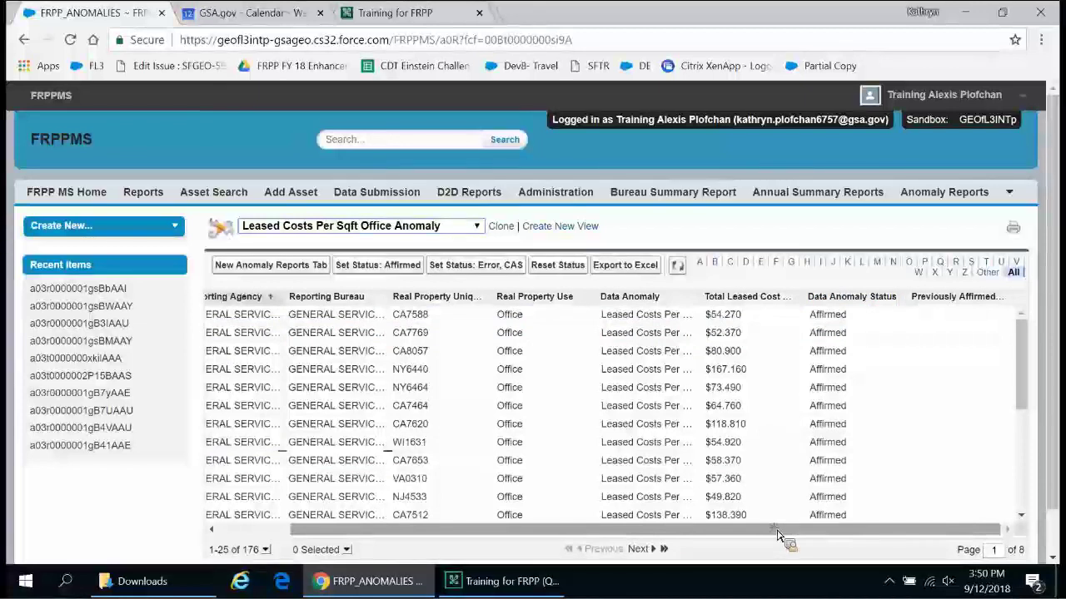
left_click_drag(777, 534, 541, 528)
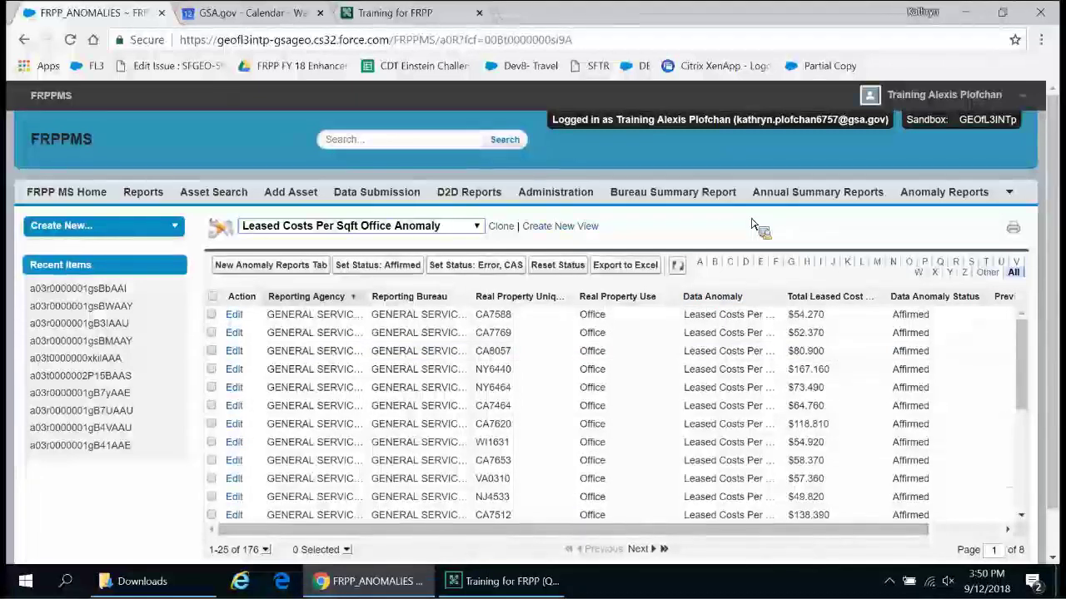
Select all listed leased office cost anomalies, clear the selection and check the data anomaly status columns
left_click(211, 297)
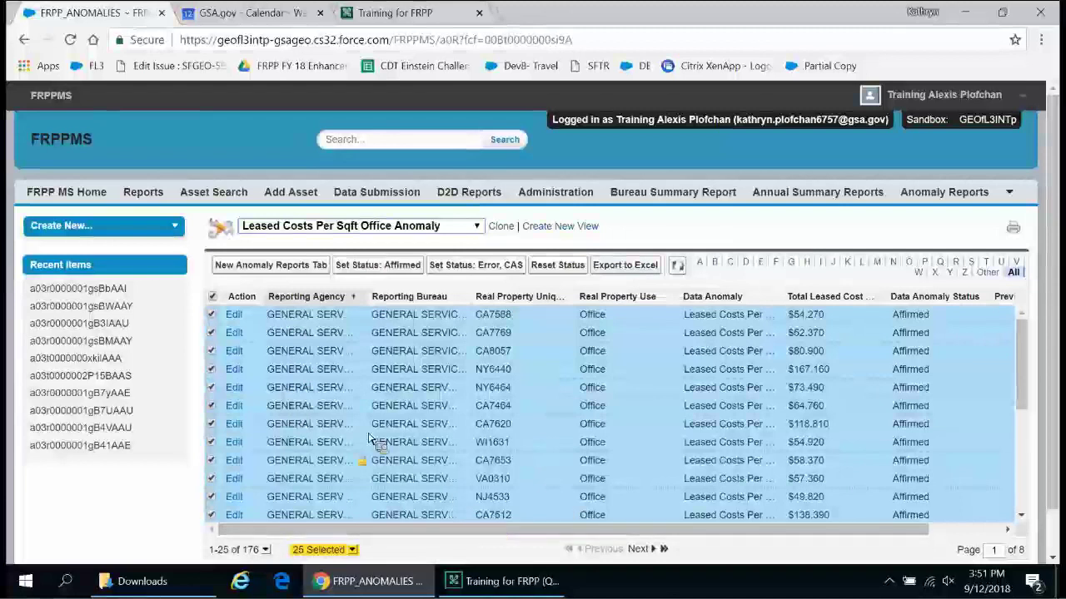
left_click(212, 297)
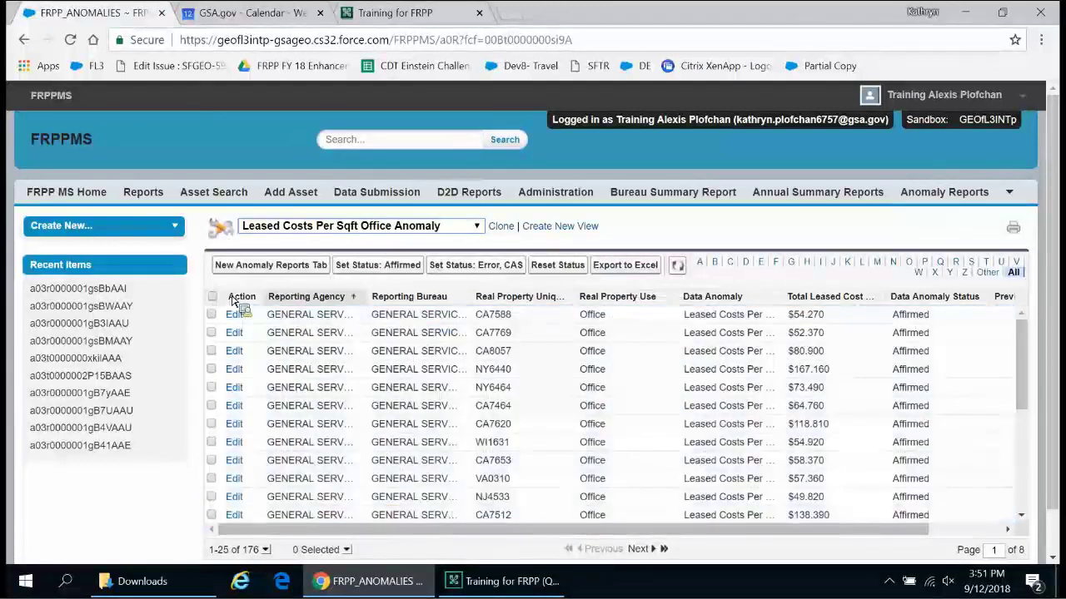
left_click(404, 226)
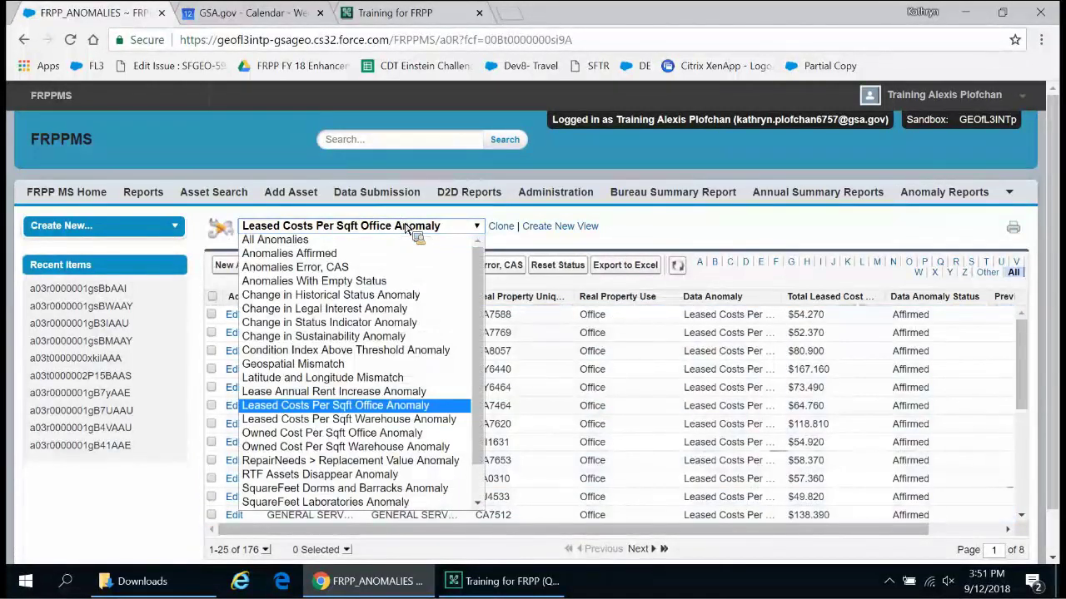
left_click(406, 227)
left_click(406, 226)
left_click(406, 227)
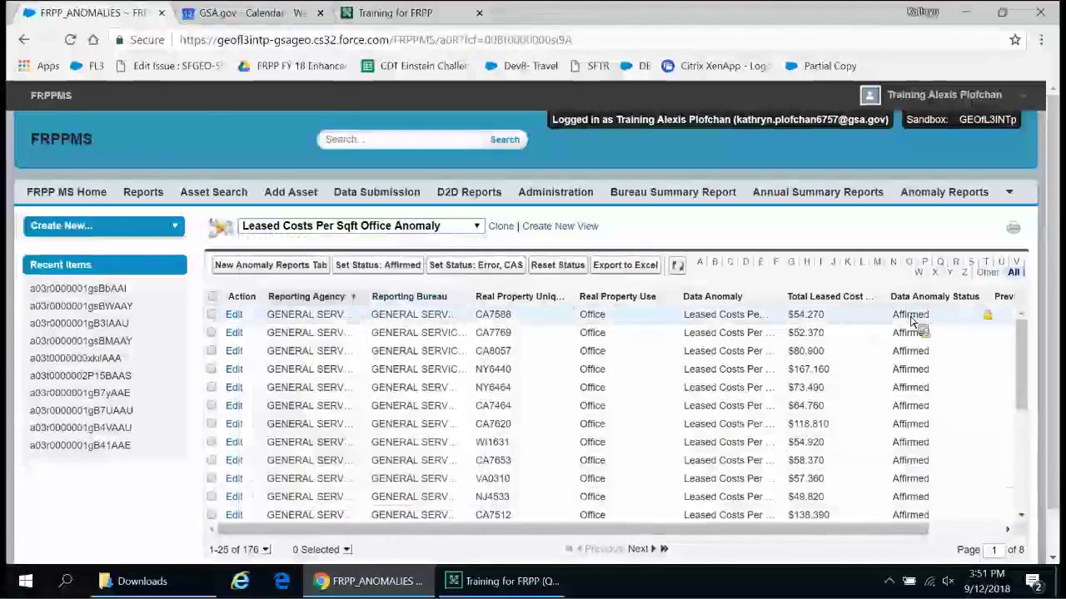
left_click_drag(466, 530, 575, 535)
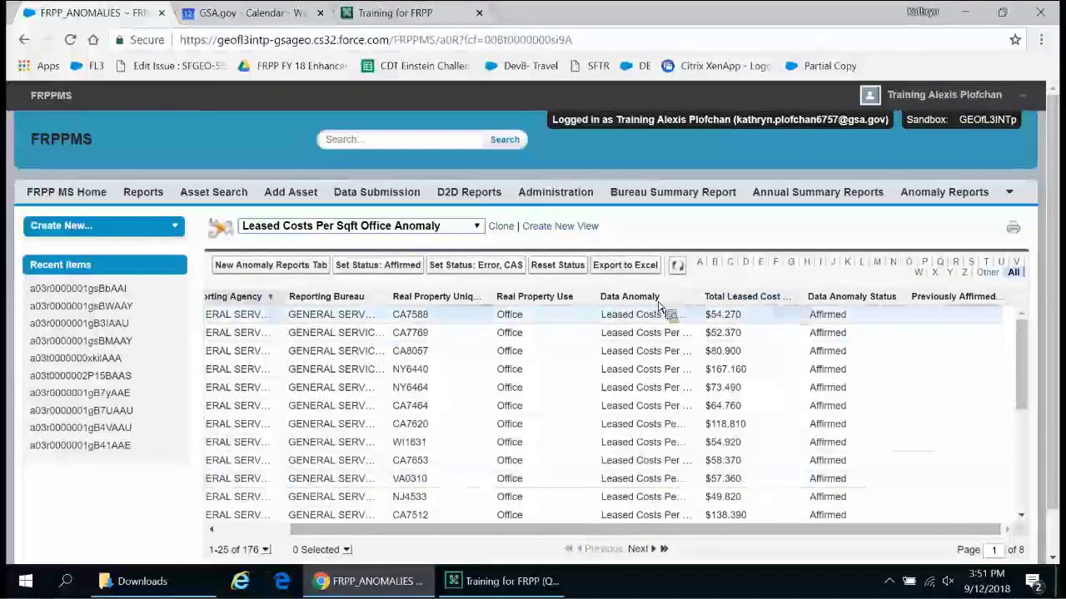
Switch to the Change in Legal Interest Anomaly view and examine its legal interest, base fiscal year and status columns
left_click(317, 225)
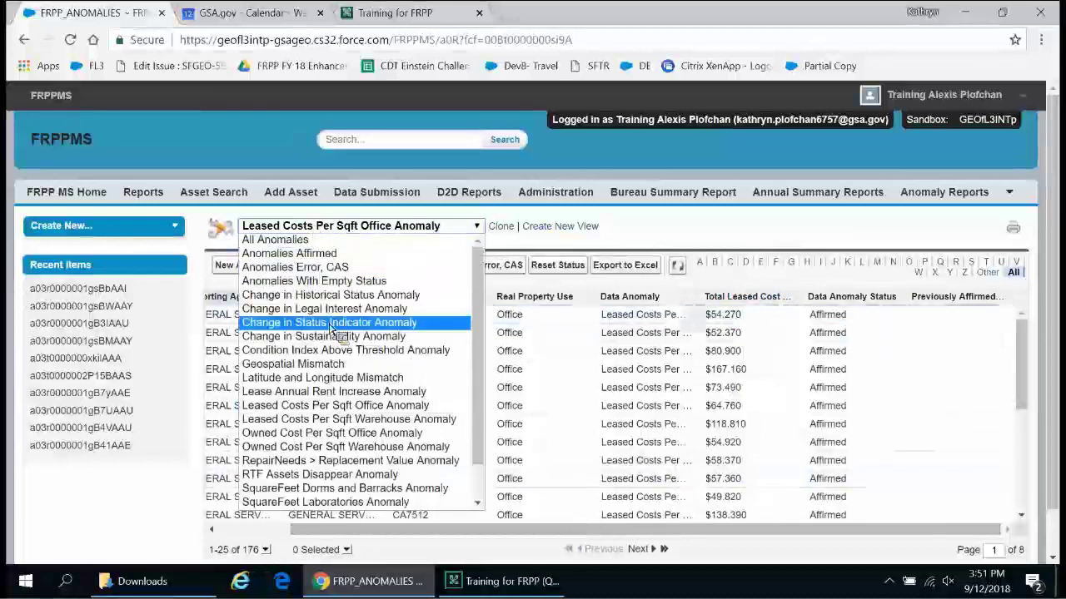
left_click(324, 309)
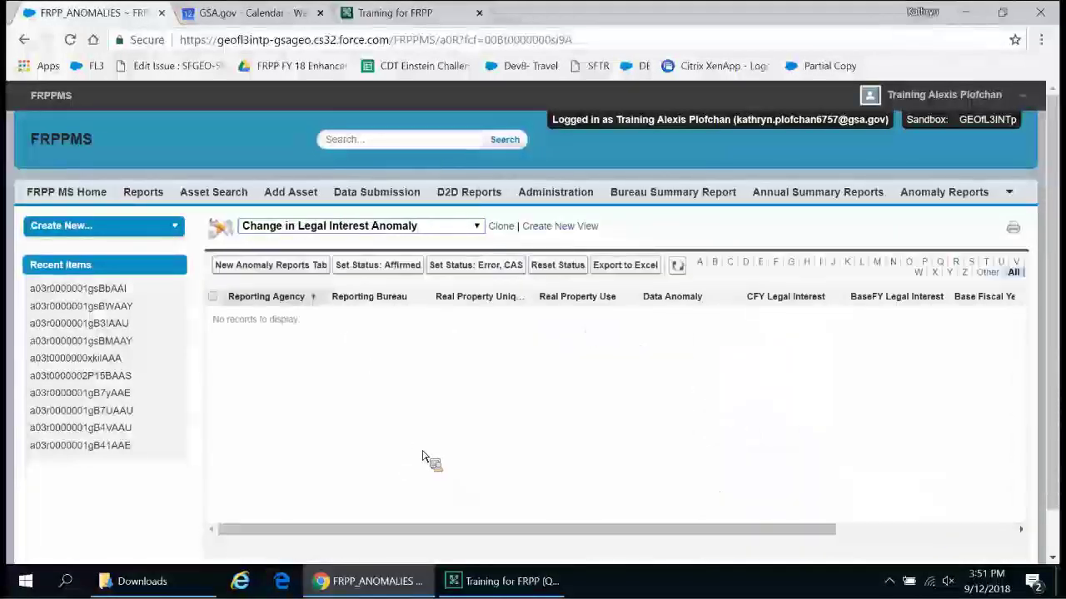
left_click_drag(552, 534, 616, 545)
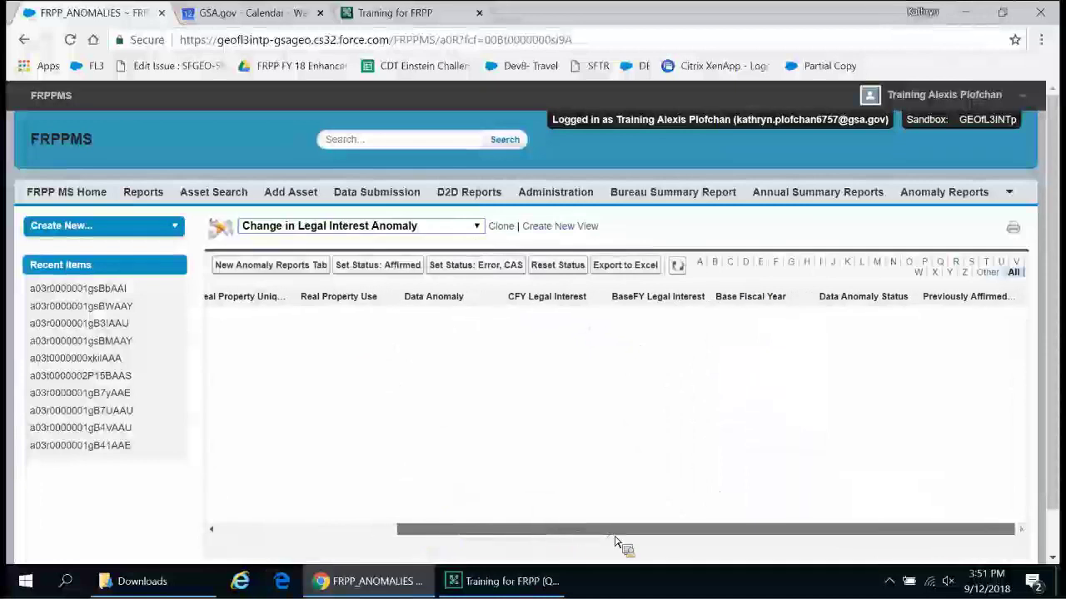
left_click_drag(405, 536, 358, 528)
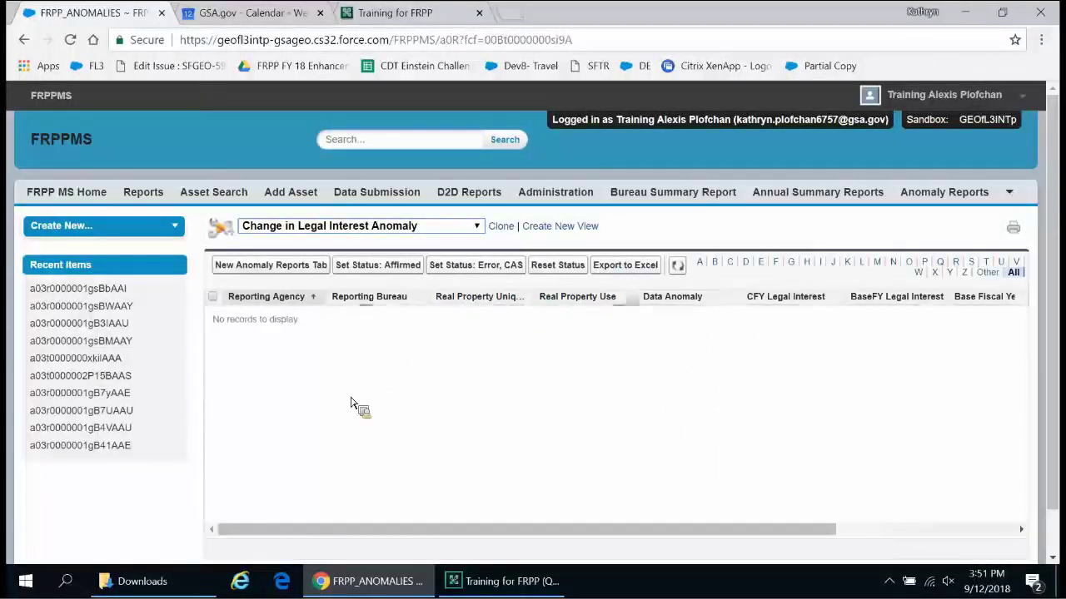
mouse_move(266, 533)
left_mouse_down()
mouse_move(459, 531)
mouse_move(247, 528)
left_mouse_up()
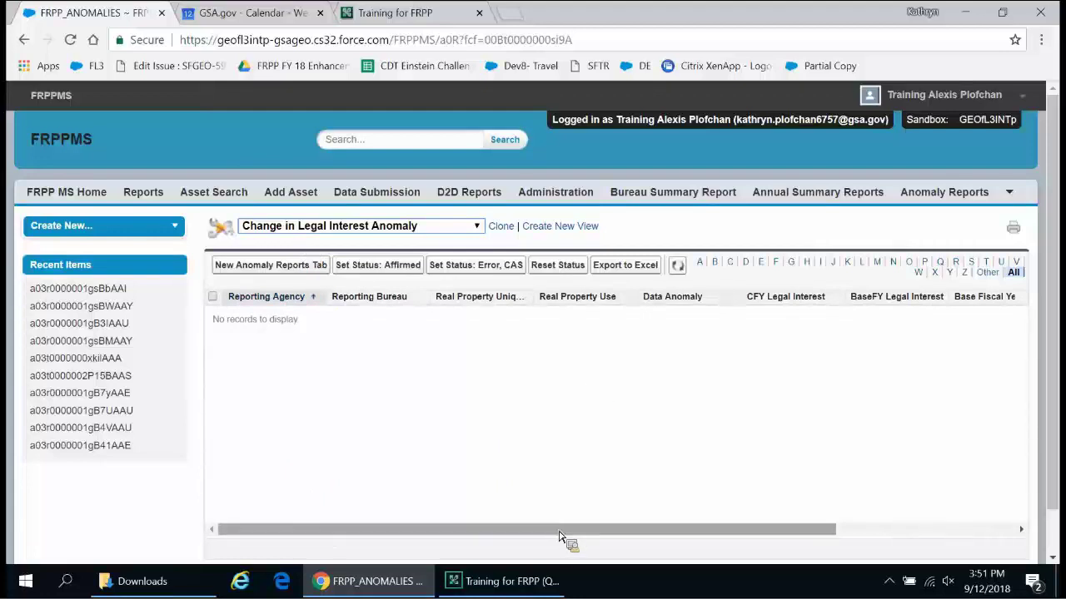
scroll(583, 531, "right", 2)
scroll(749, 529, "right", 1)
scroll(766, 529, "left", 3)
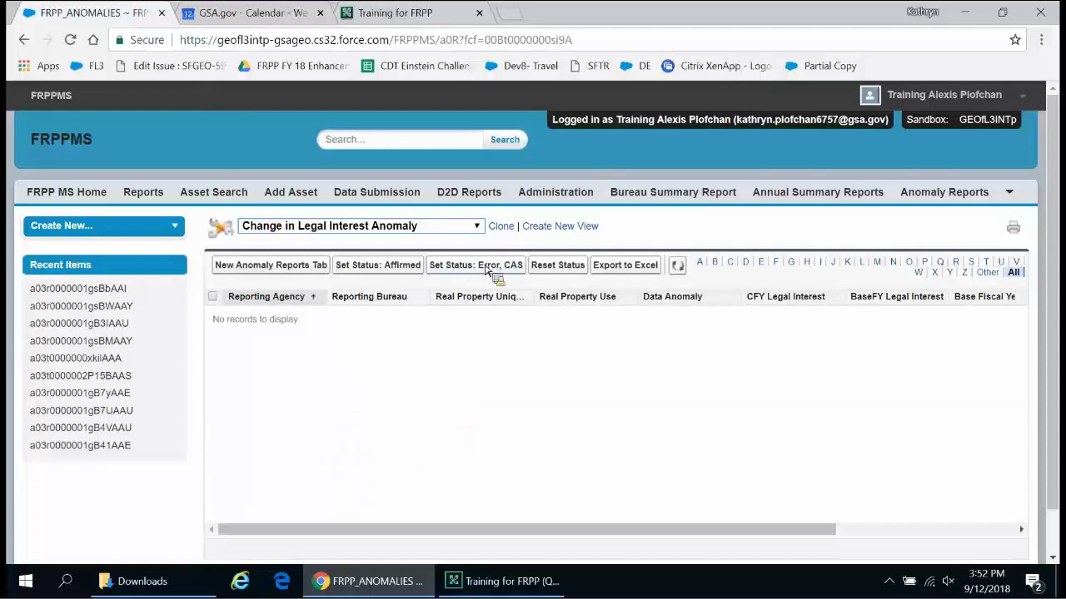
Open the Administration user search and find General Services Administration users by the user's first name
left_click(565, 196)
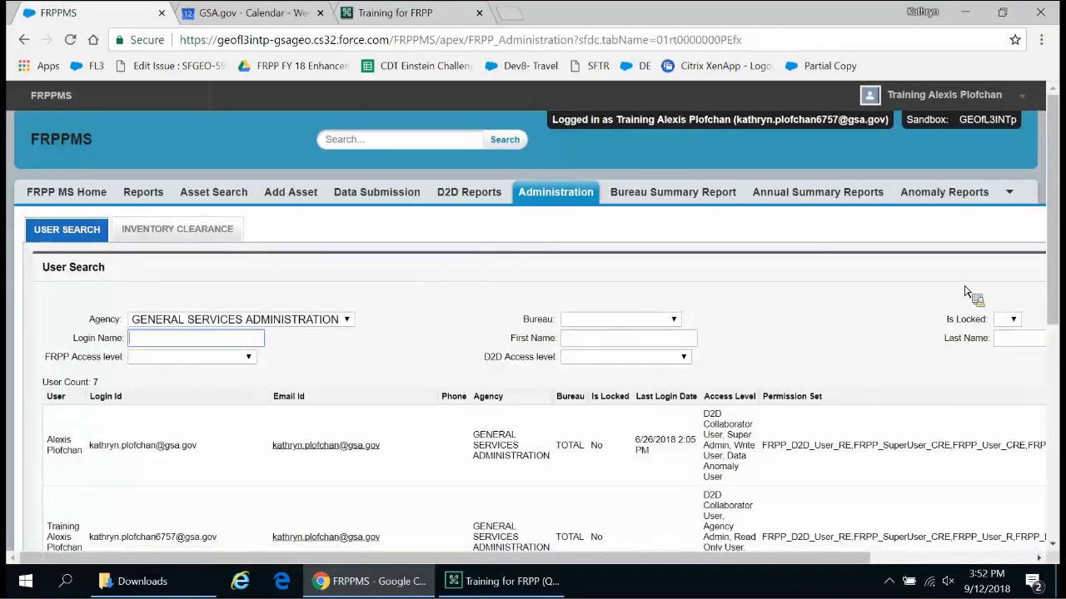
left_click_drag(1057, 288, 1055, 319)
scroll(1062, 336, "down", 2)
scroll(1057, 346, "up", 2)
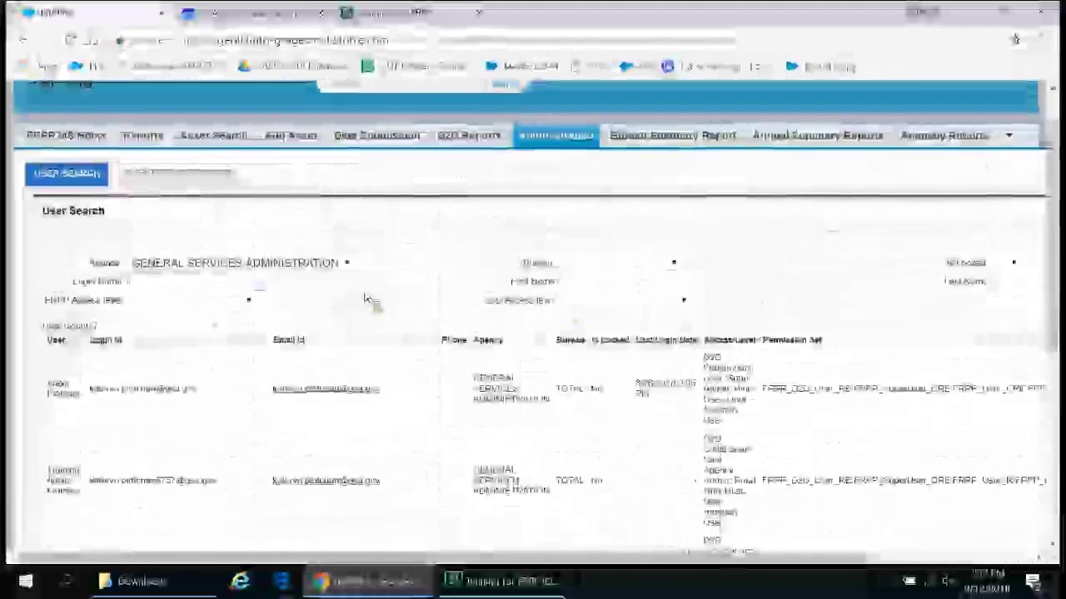
left_click(616, 286)
type("AL")
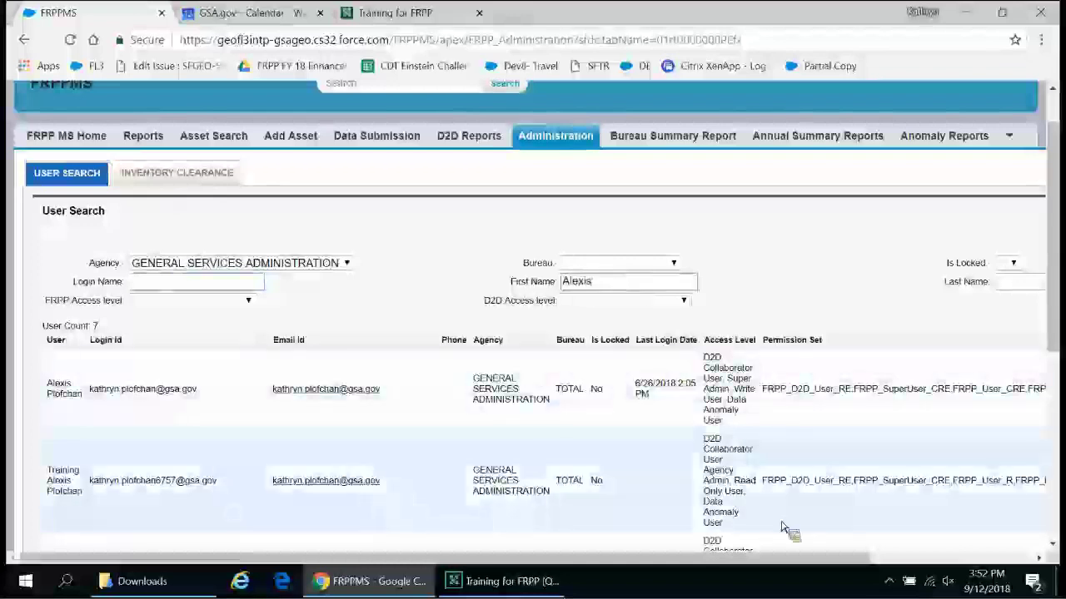
left_click_drag(789, 562, 922, 562)
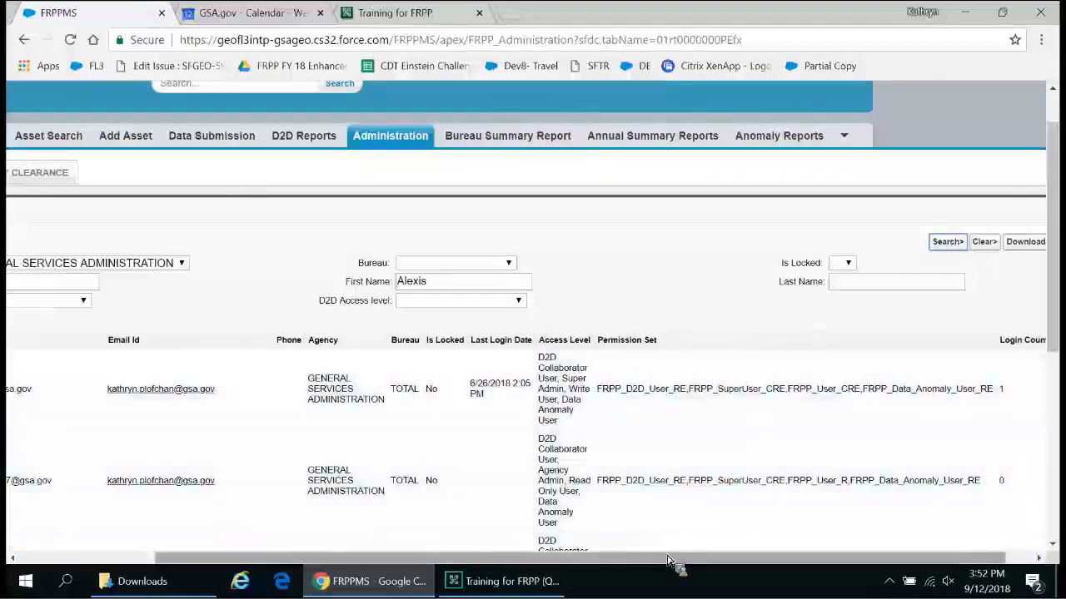
left_click_drag(668, 563, 526, 562)
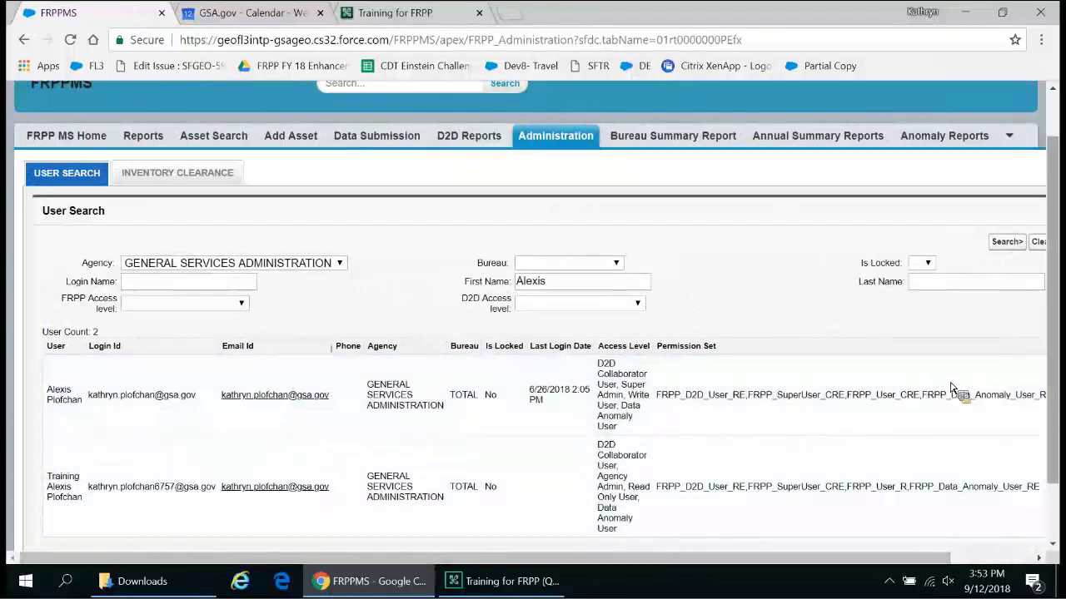
Examine the matching users' access level, permission set and login count columns
scroll(1060, 483, "down", 2)
scroll(1060, 483, "up", 2)
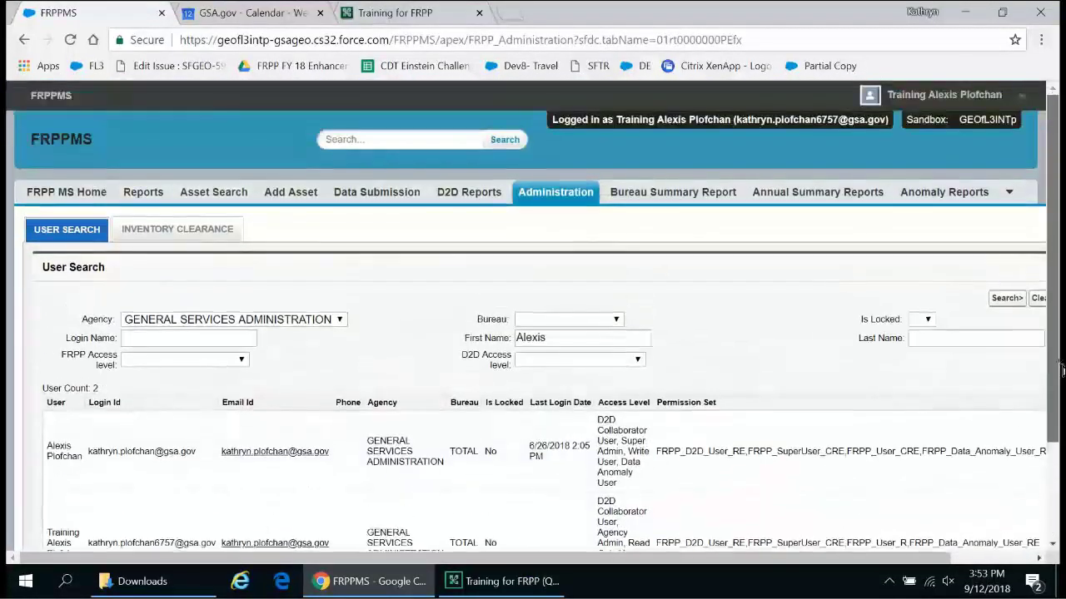
scroll(1060, 457, "down", 2)
scroll(1061, 458, "up", 2)
left_click_drag(718, 558, 813, 560)
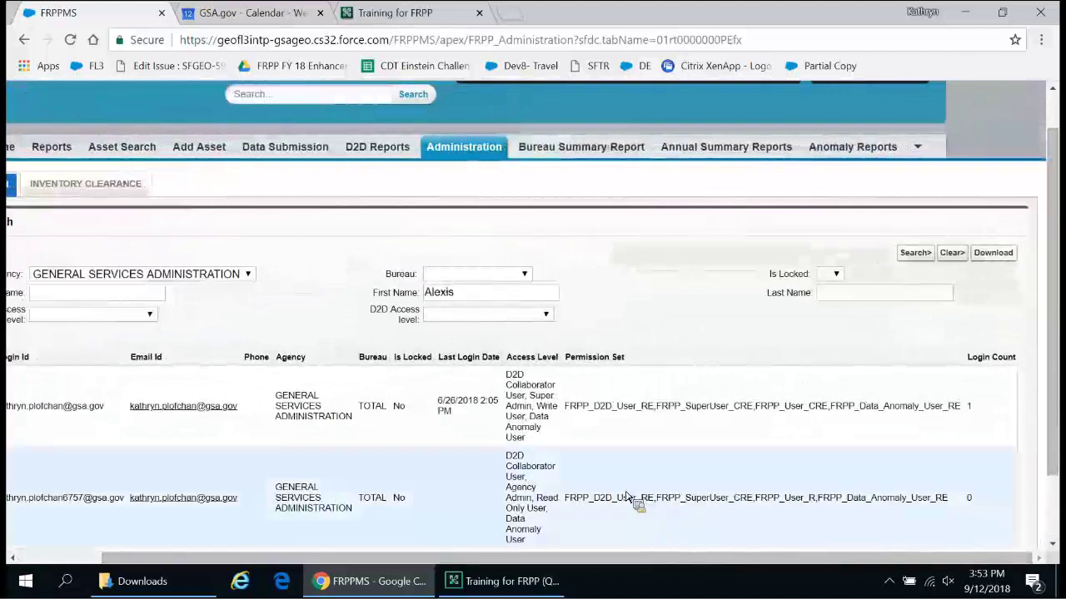
left_click_drag(599, 558, 516, 558)
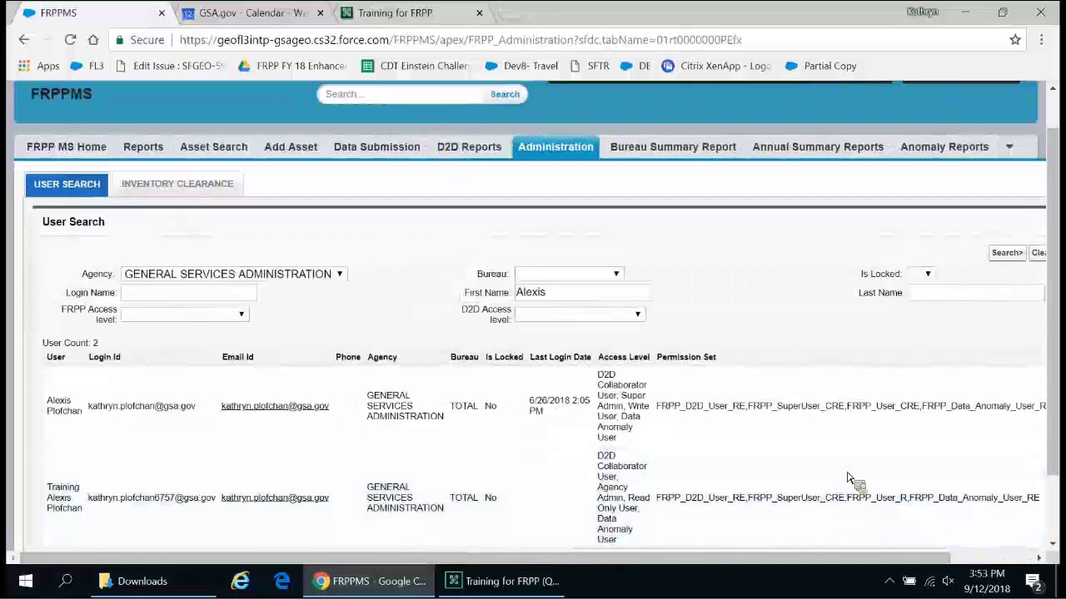
Open Inventory Clearance and choose agency GENERAL SERVICES ADMINISTRATION with bureau AGENCY LIAISON DIVISION
left_click(200, 189)
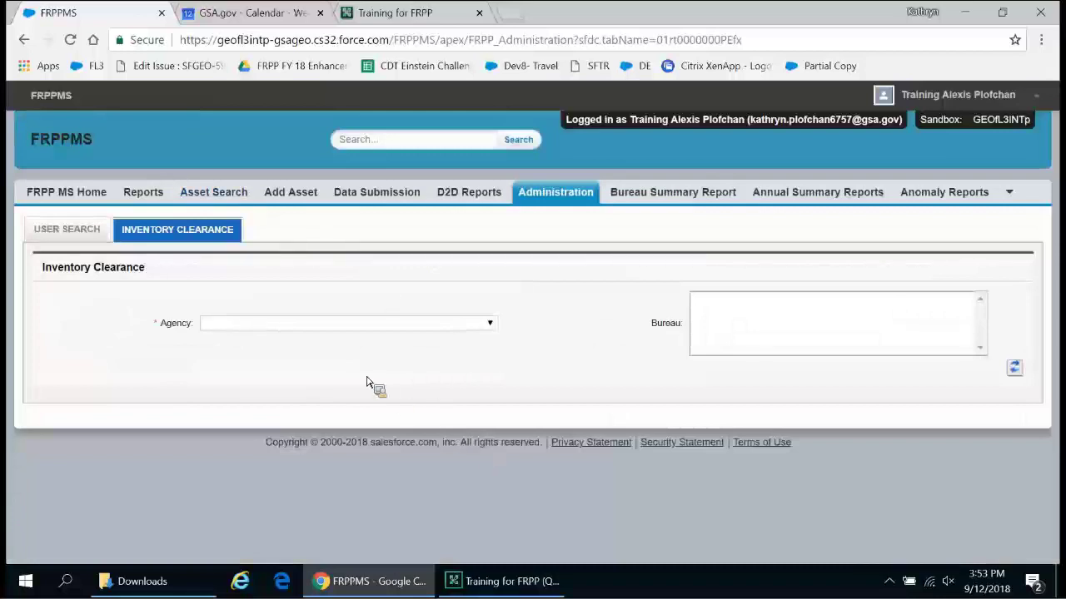
left_click(298, 328)
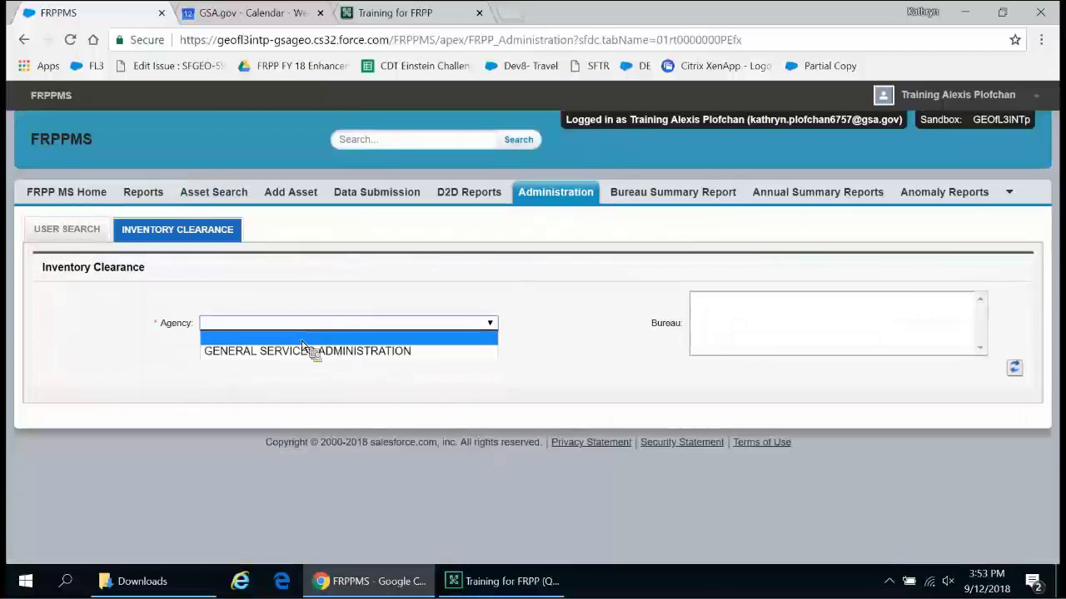
left_click(308, 351)
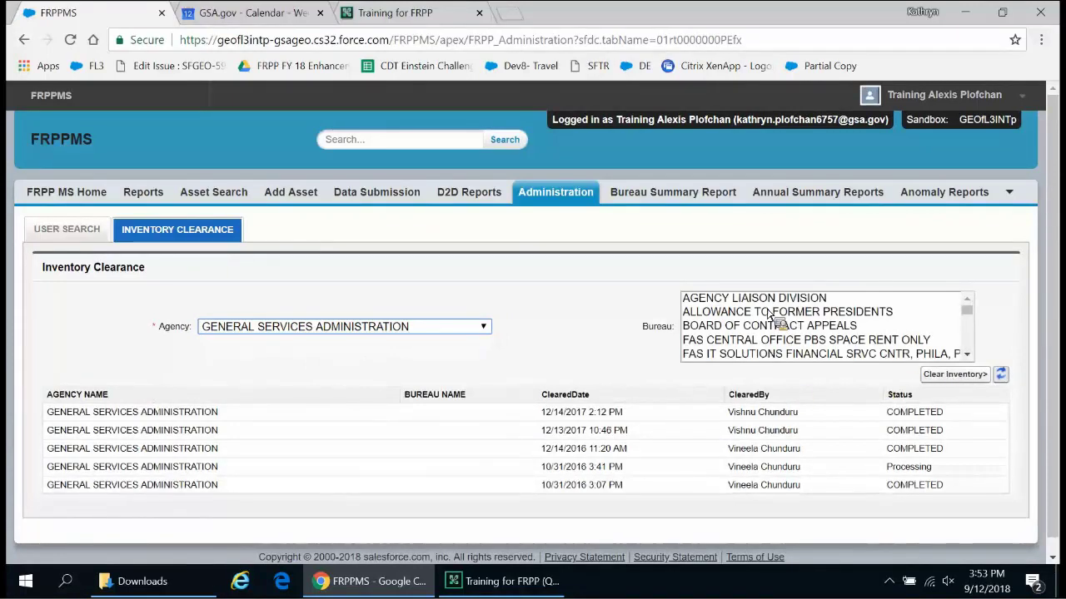
left_click(732, 298)
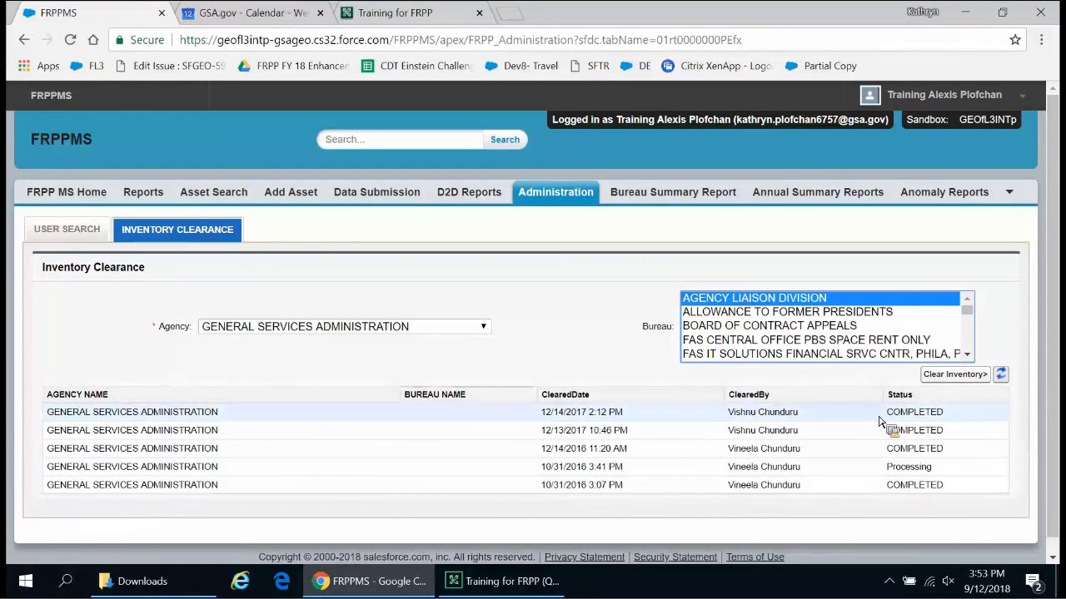
Generate an Agency Summary Report for GENERAL SERVICES ADMINISTRATION in the Reports and Confirm Data section of Data Submission
left_click(371, 193)
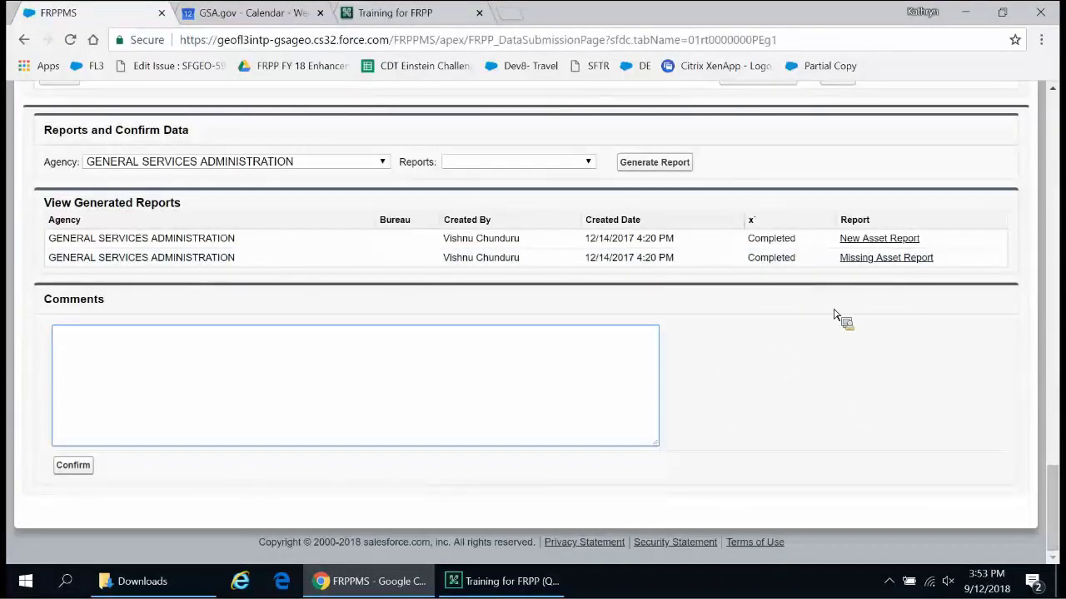
left_click(551, 169)
left_click(877, 381)
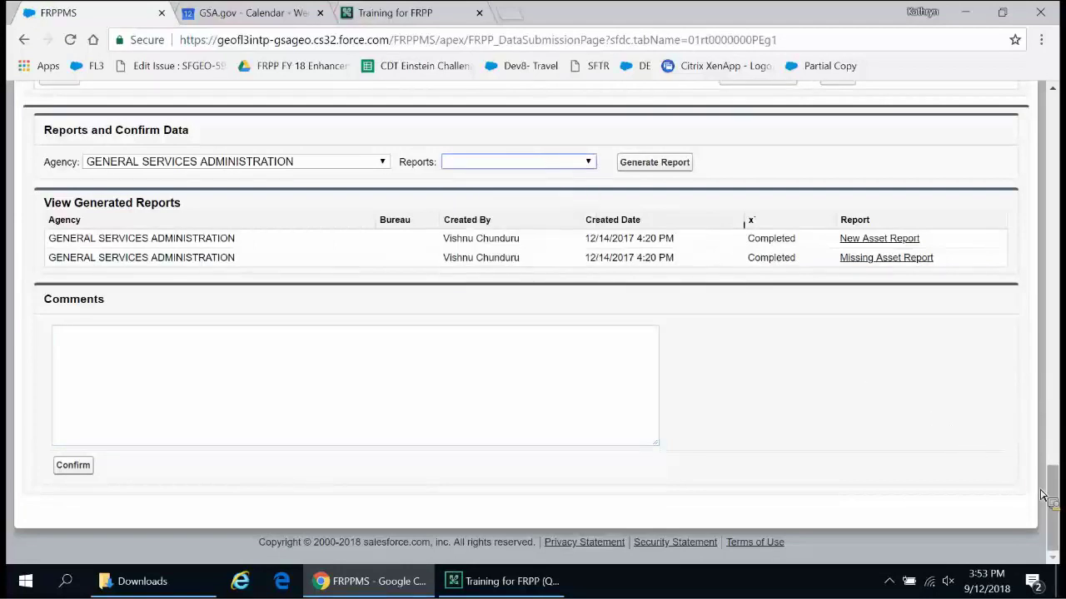
scroll(1060, 500, "up", 2)
mouse_move(1060, 499)
left_mouse_down()
mouse_move(1060, 103)
mouse_move(1062, 502)
left_mouse_up()
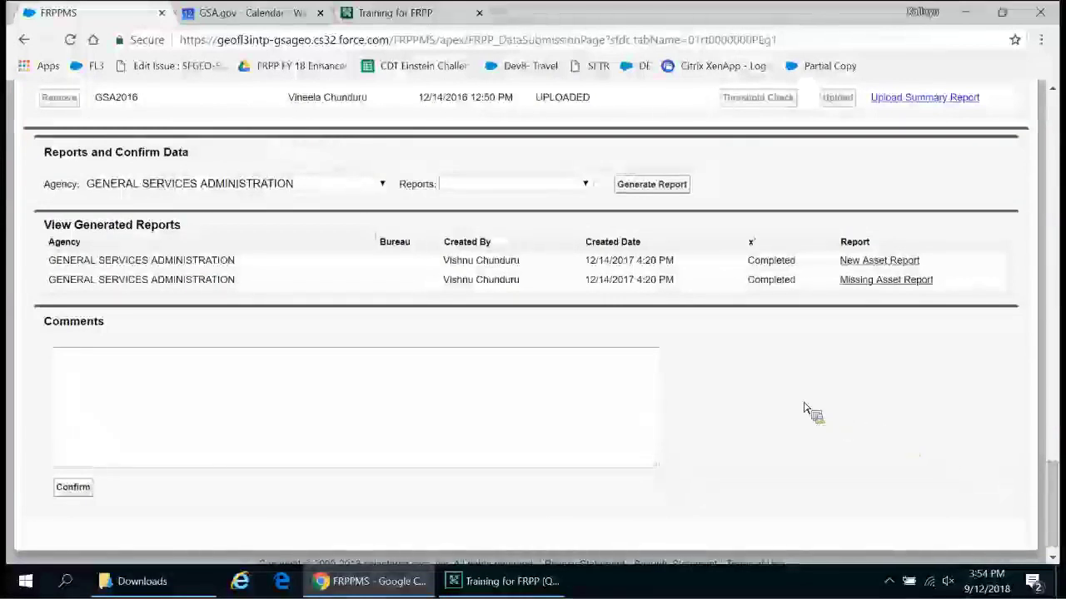
left_click(540, 185)
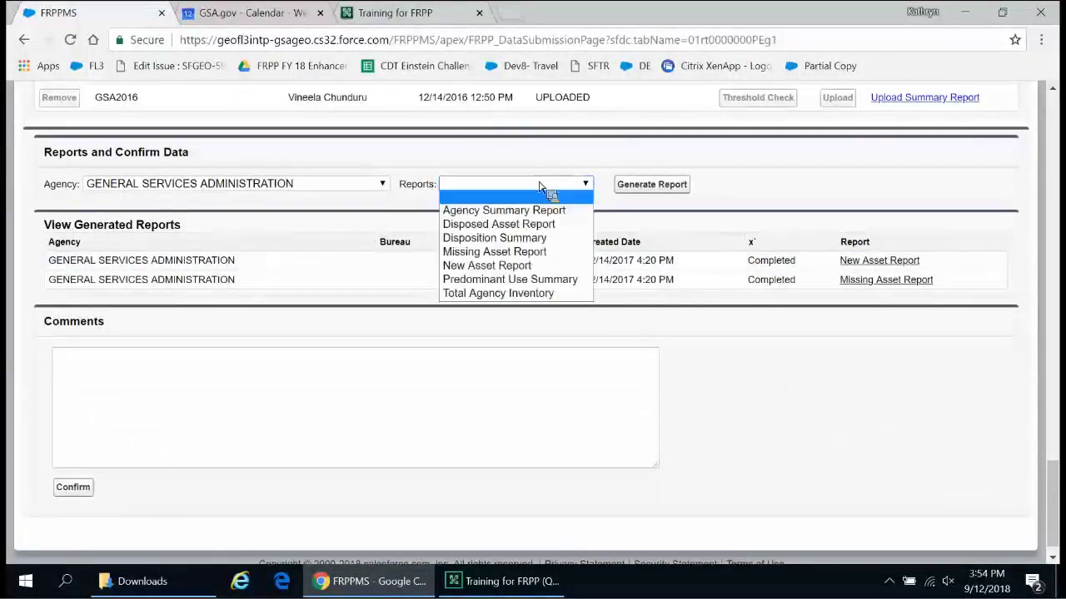
left_click(494, 211)
left_click(676, 190)
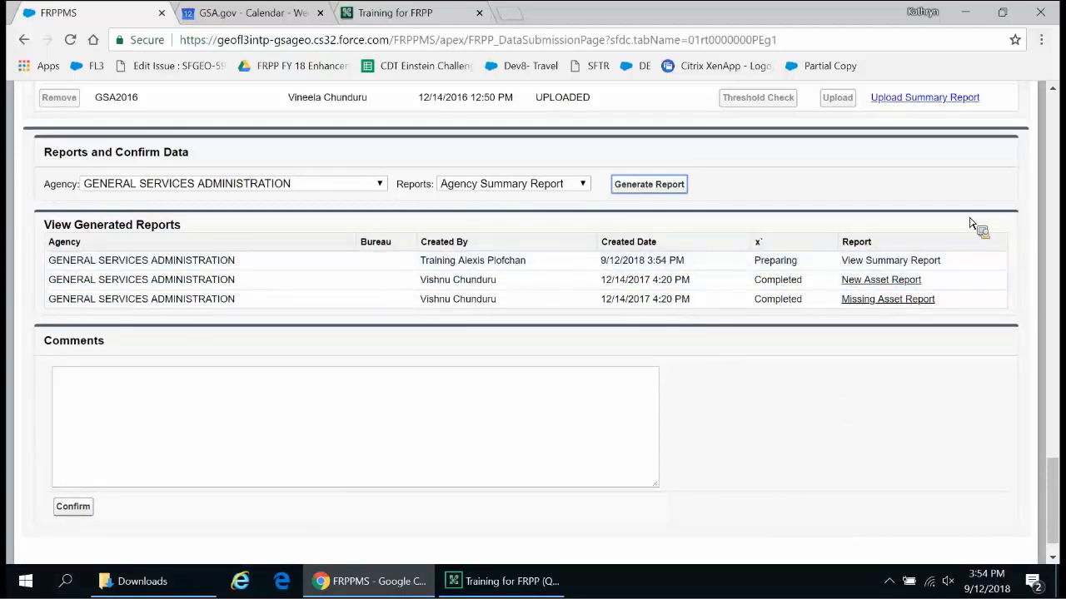
Confirm the agency's data with the comment "test", check the confirmation details and return to the submitted files list
left_click(403, 413)
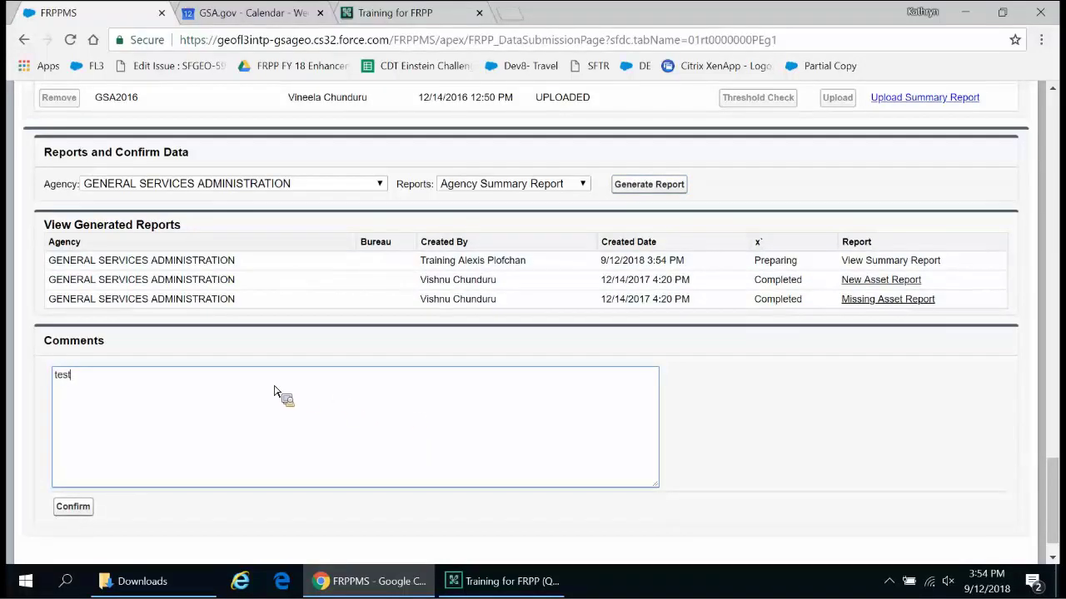
left_click(73, 506)
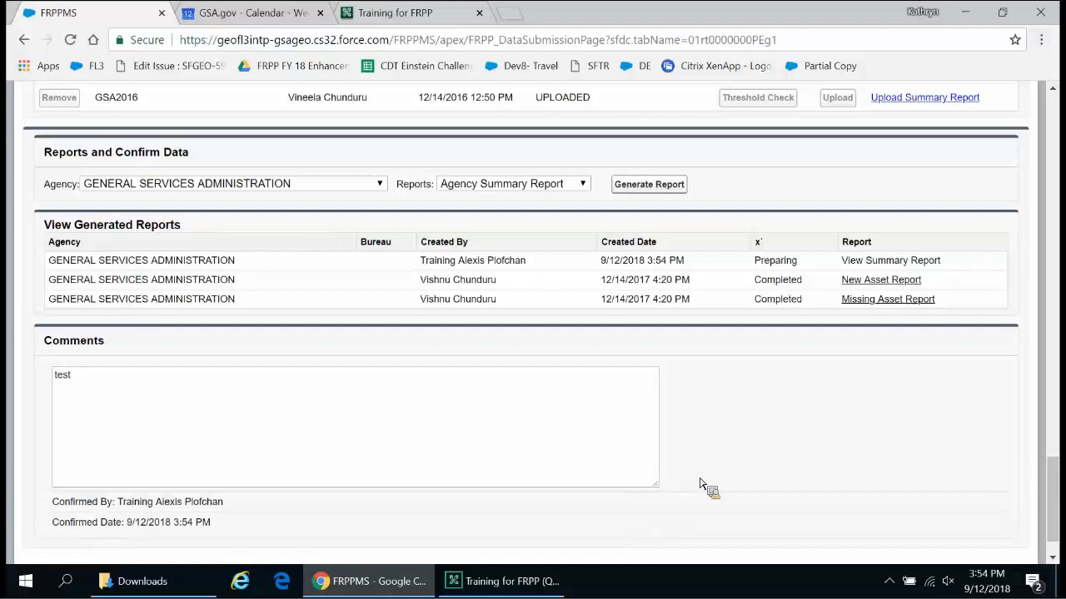
left_click_drag(53, 502, 84, 524)
left_click(304, 518)
left_click_drag(1059, 460, 1061, 98)
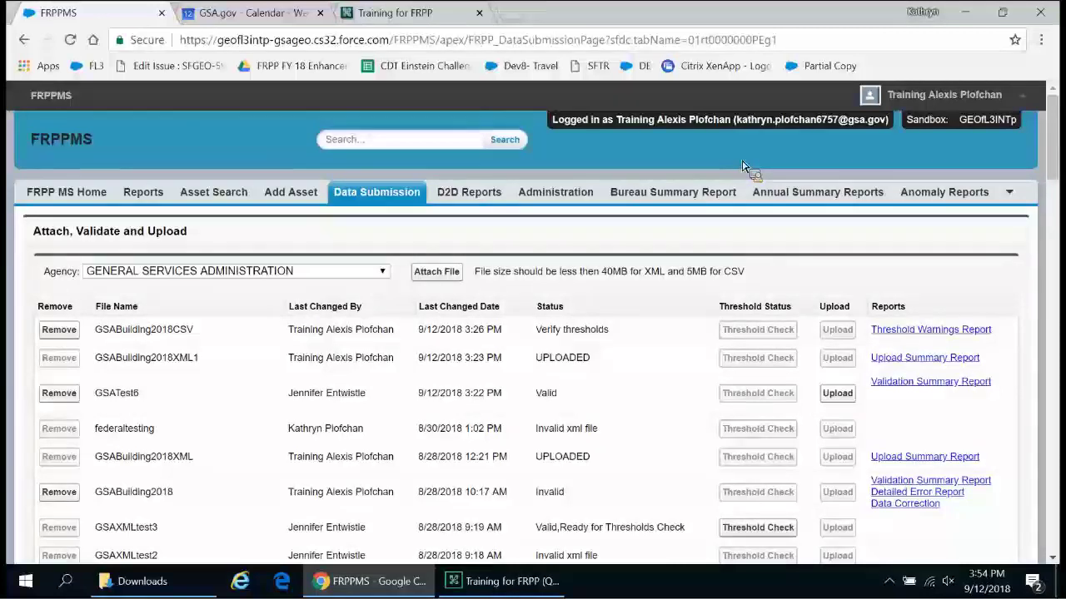
Switch to the training deck in Google Slides and present from the Inventory Clearance slide through to Helpdesk Contact Information
left_click(497, 583)
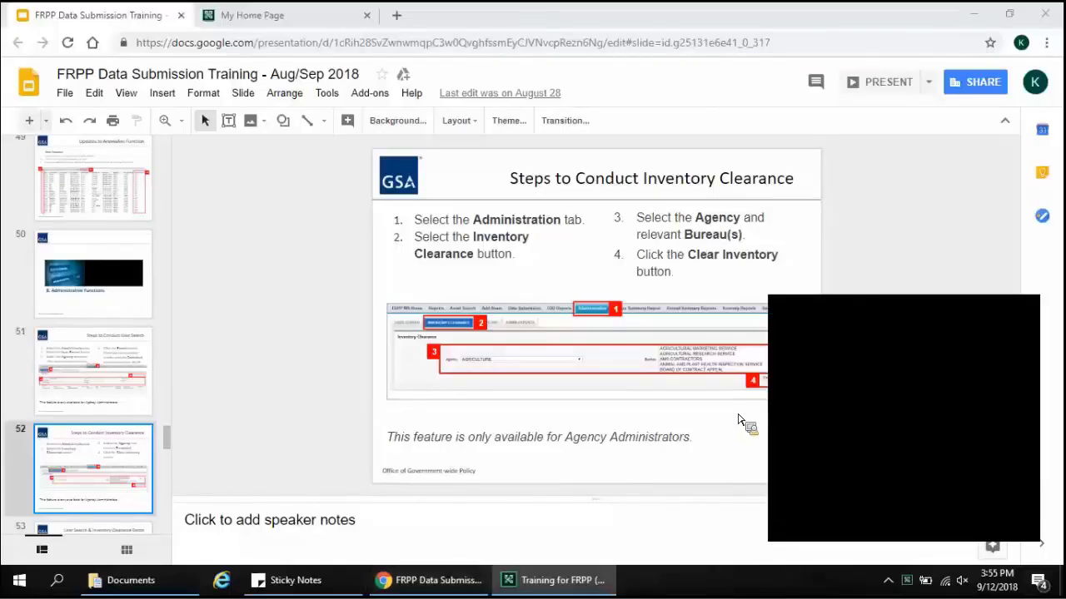
left_click(889, 83)
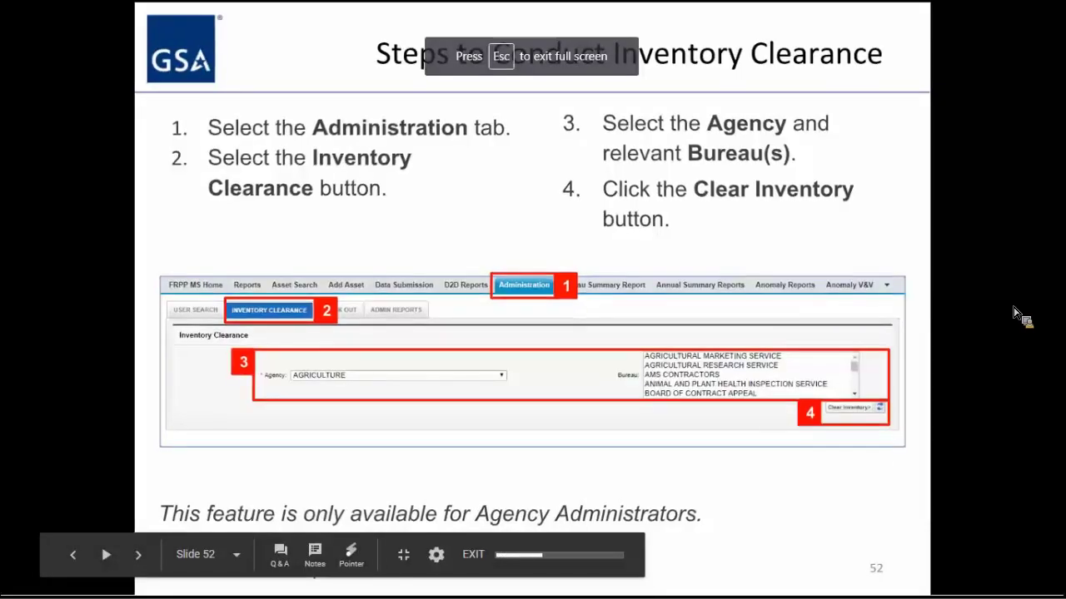
key("Right")
key("Right")
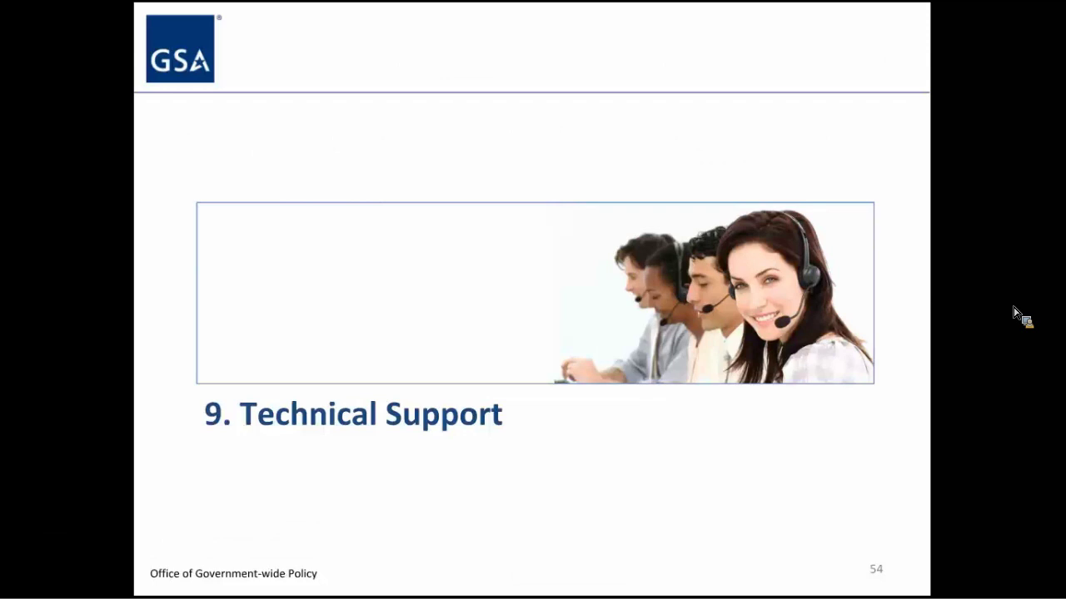
key("Right")
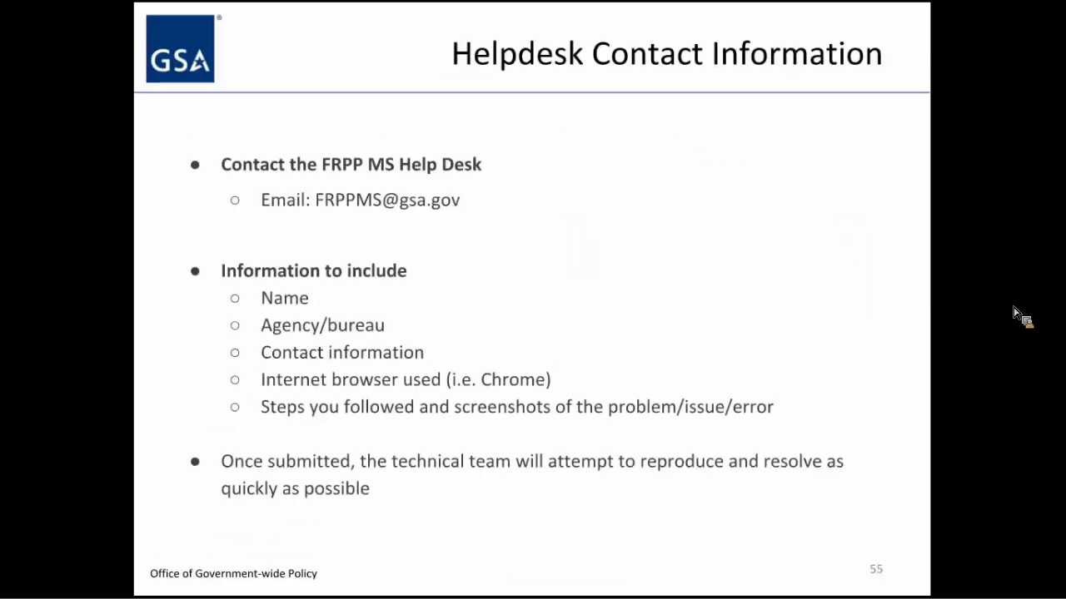